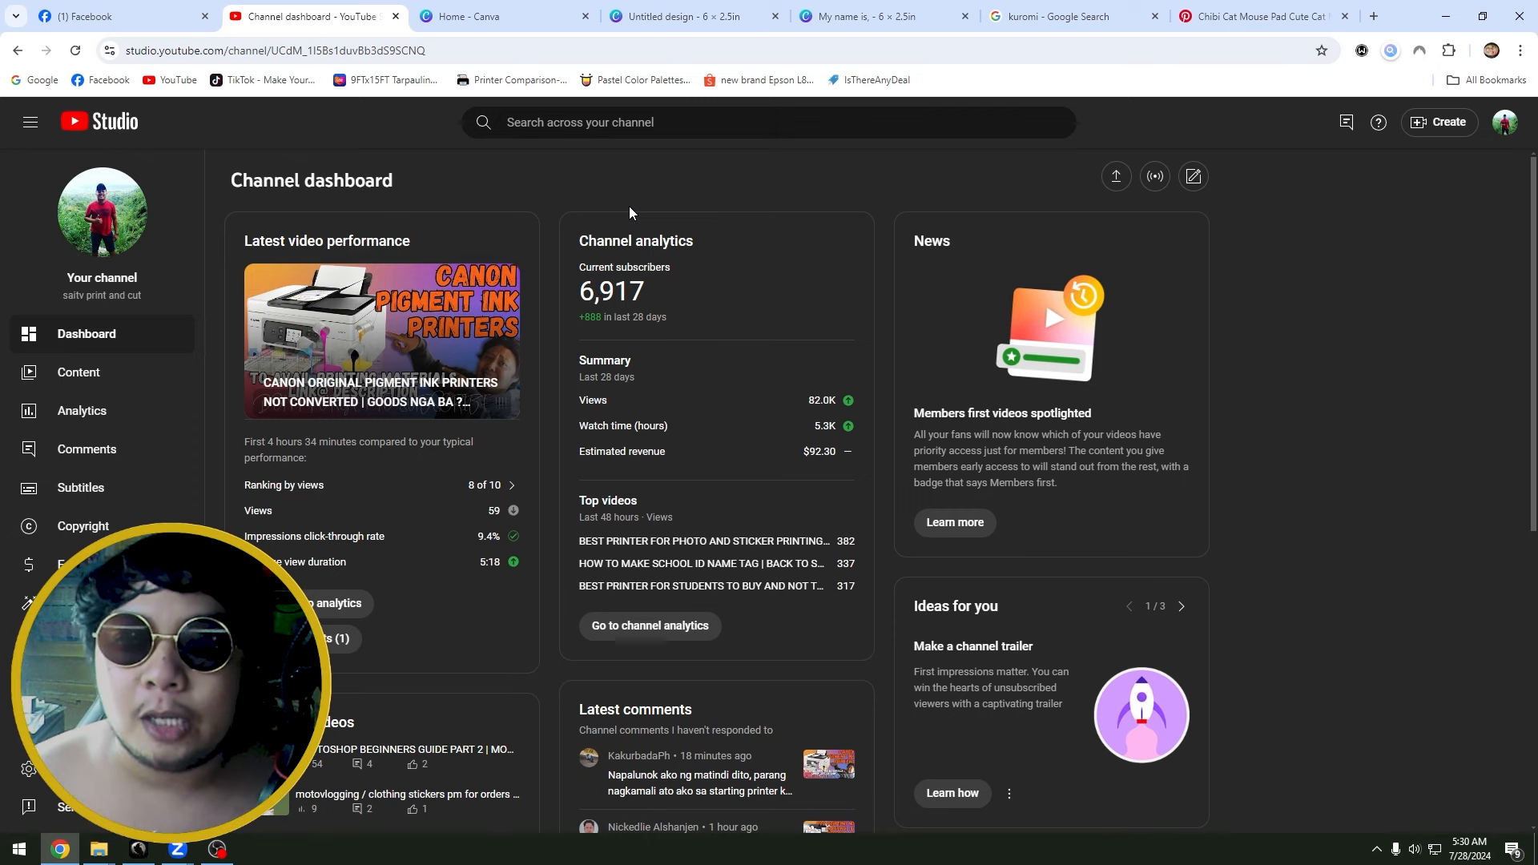
Switch from the YouTube Studio dashboard to the Canva home page tab
left_click(473, 16)
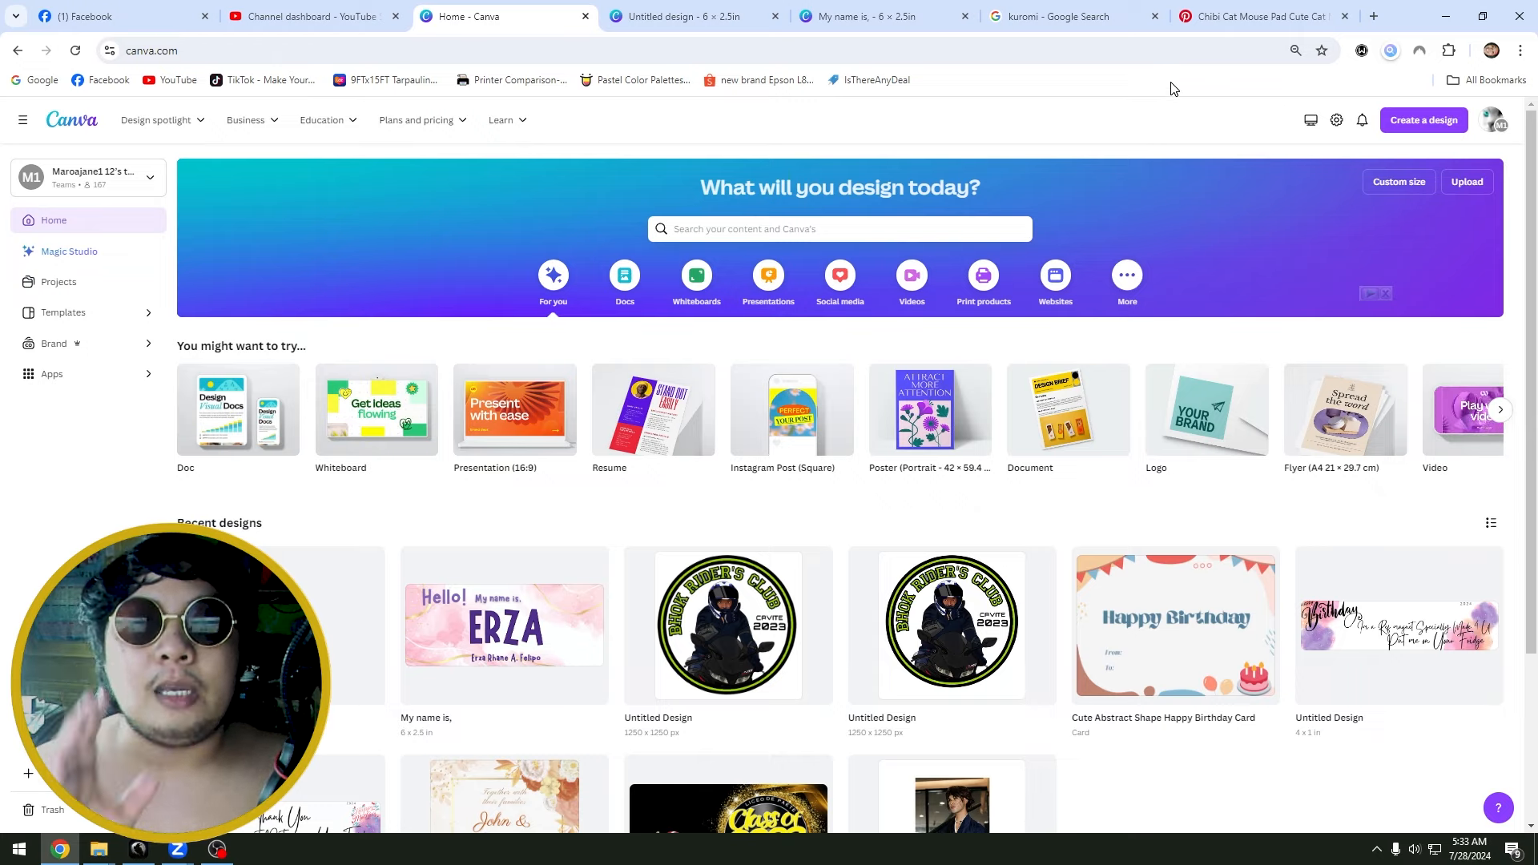
Create a blank custom-size design, 6 in wide by 2.5 in high
left_click(1417, 127)
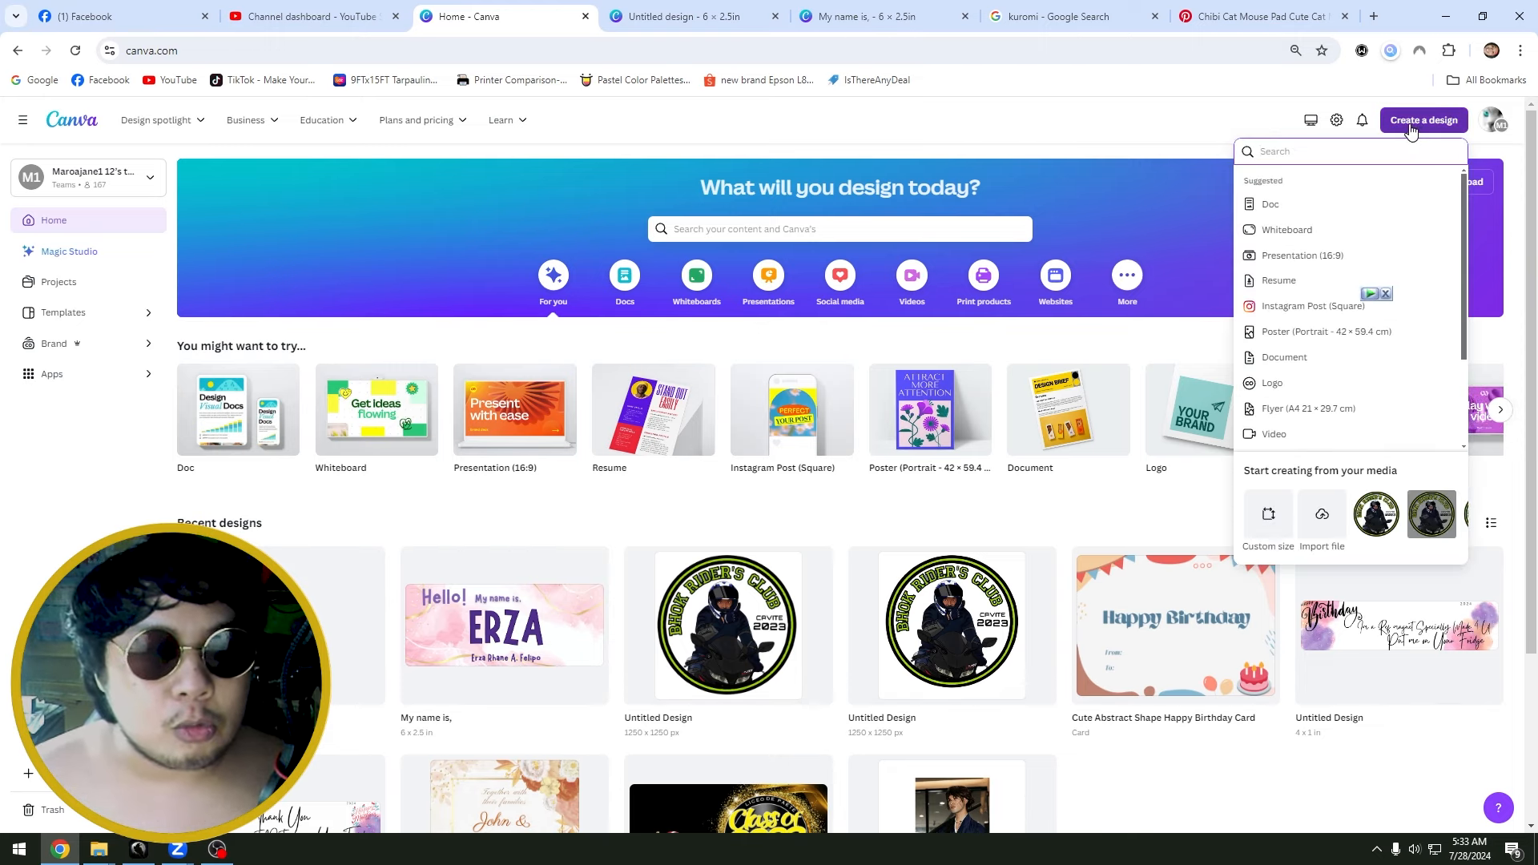
left_click(1269, 516)
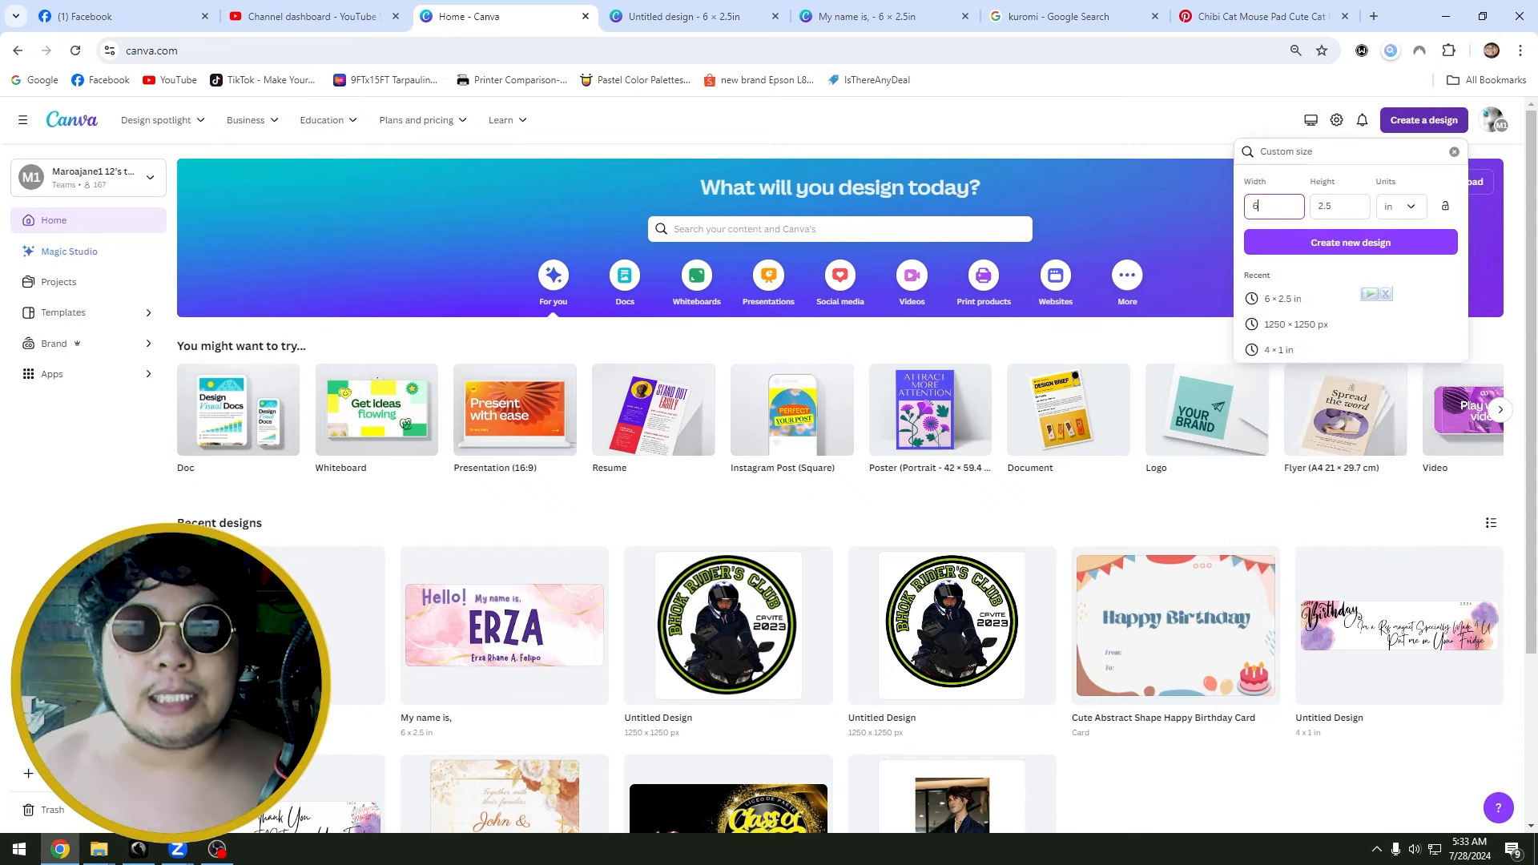
left_click(1331, 206)
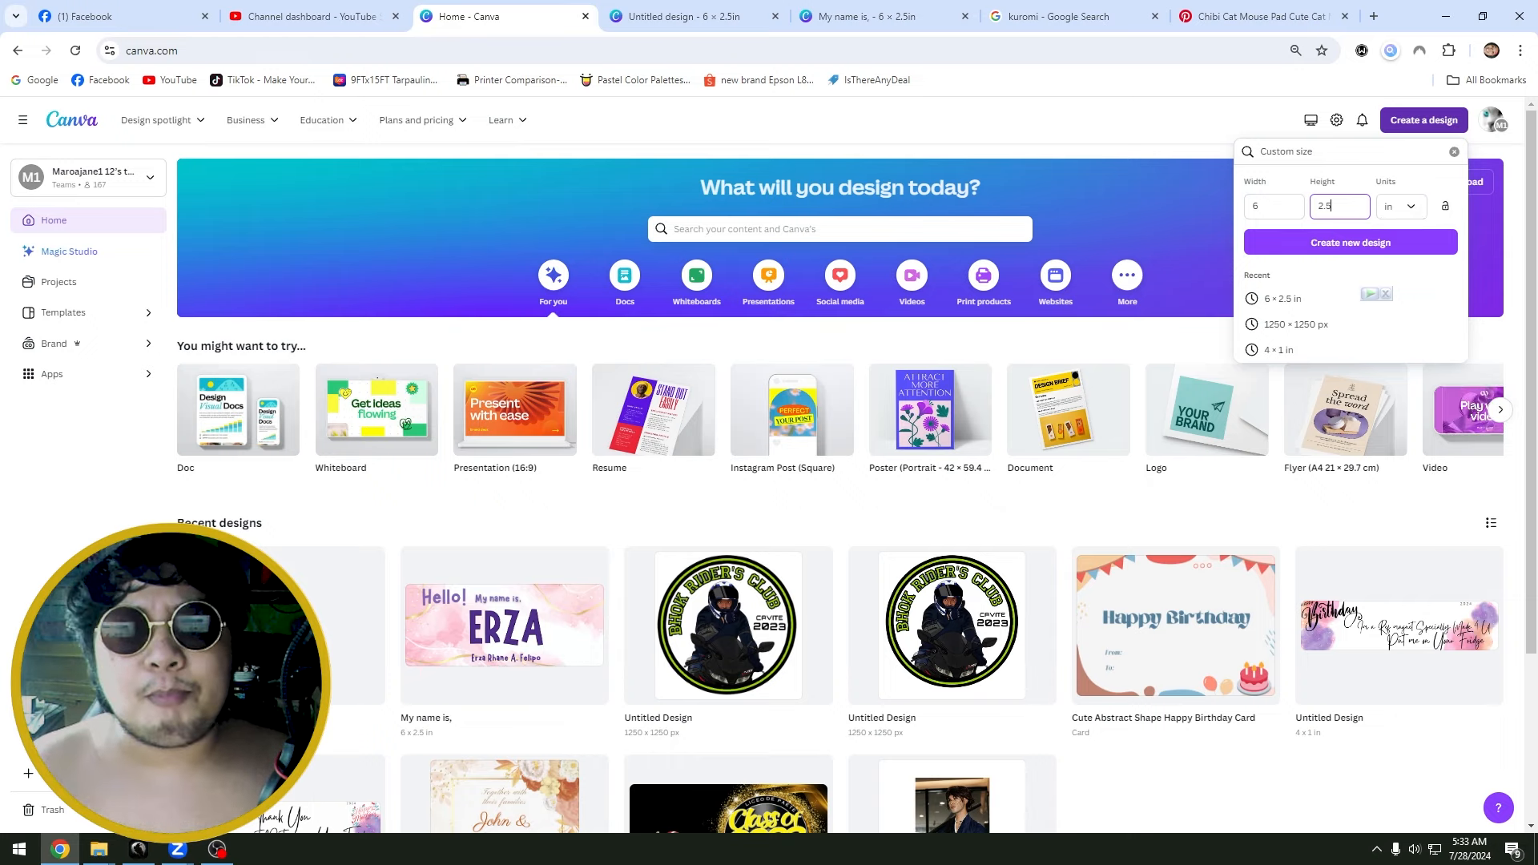
left_click(1362, 248)
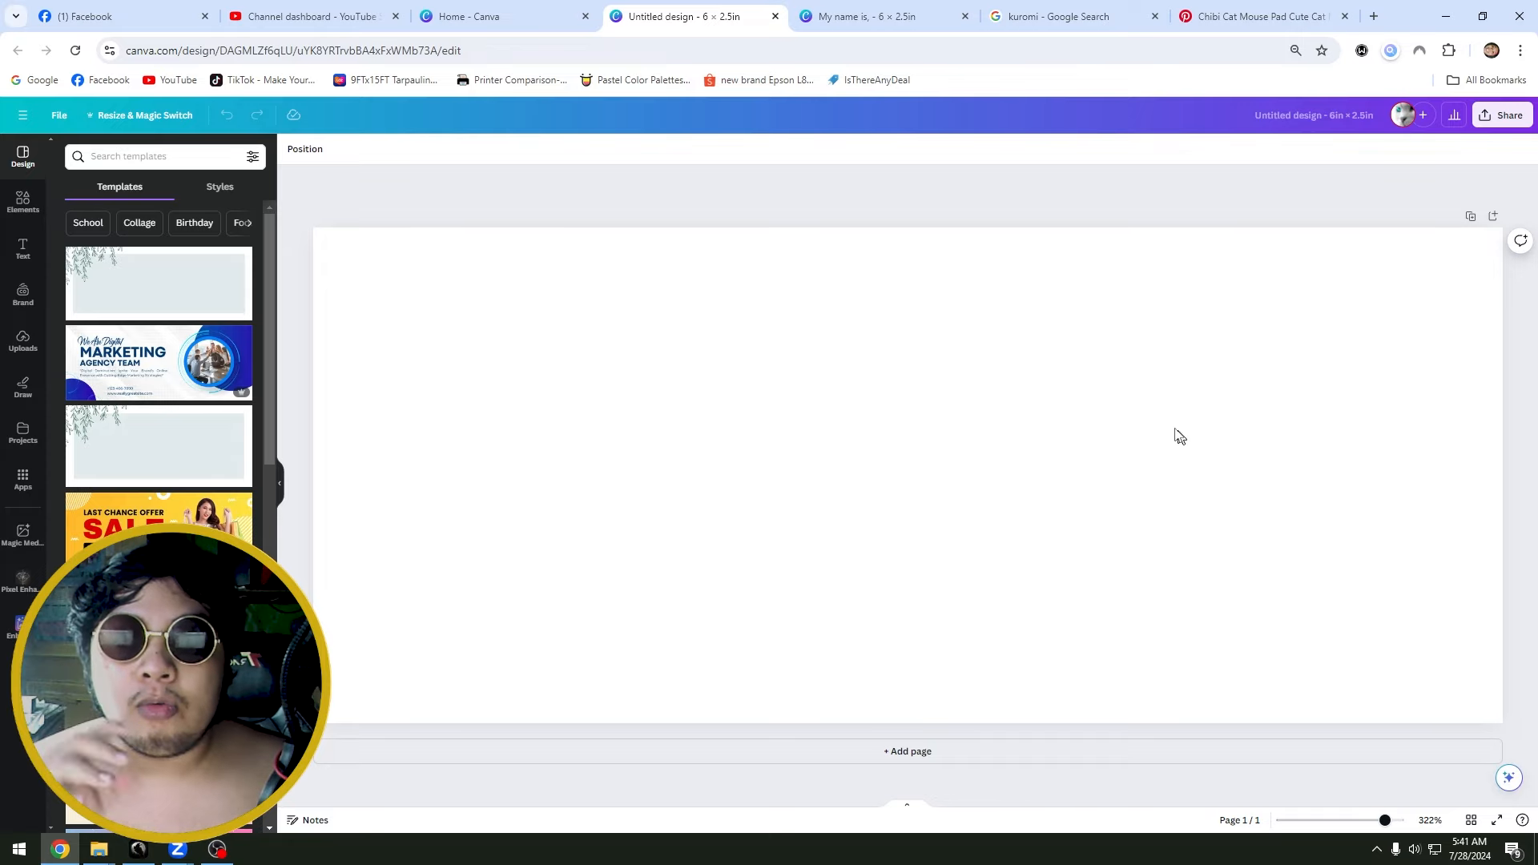
Scroll through the pages of the 'My name is,' design, then switch to the kuromi image search
left_click(830, 16)
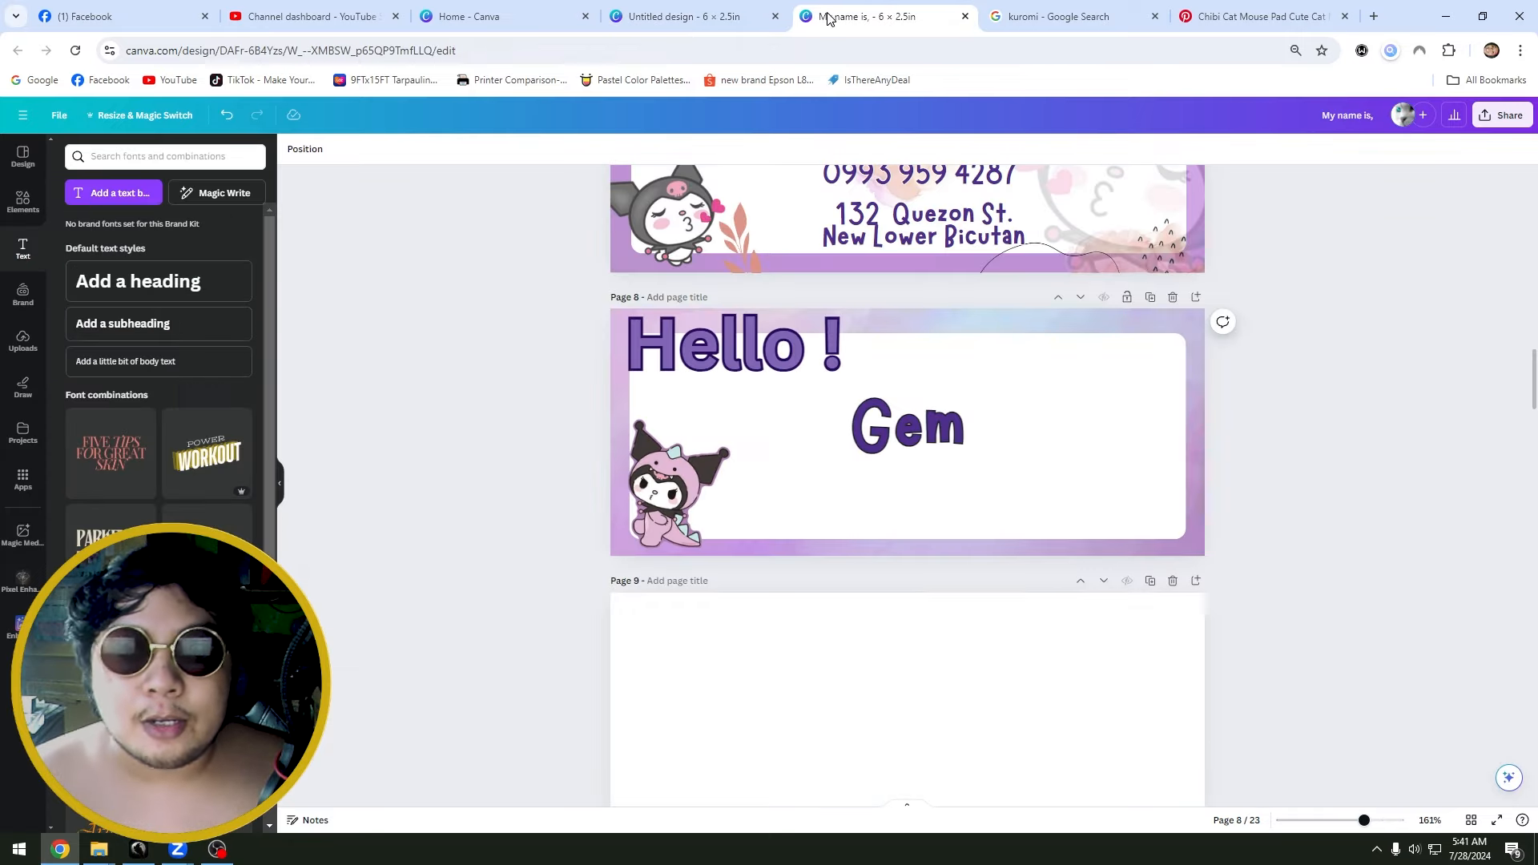
left_click_drag(1534, 385, 1491, 319)
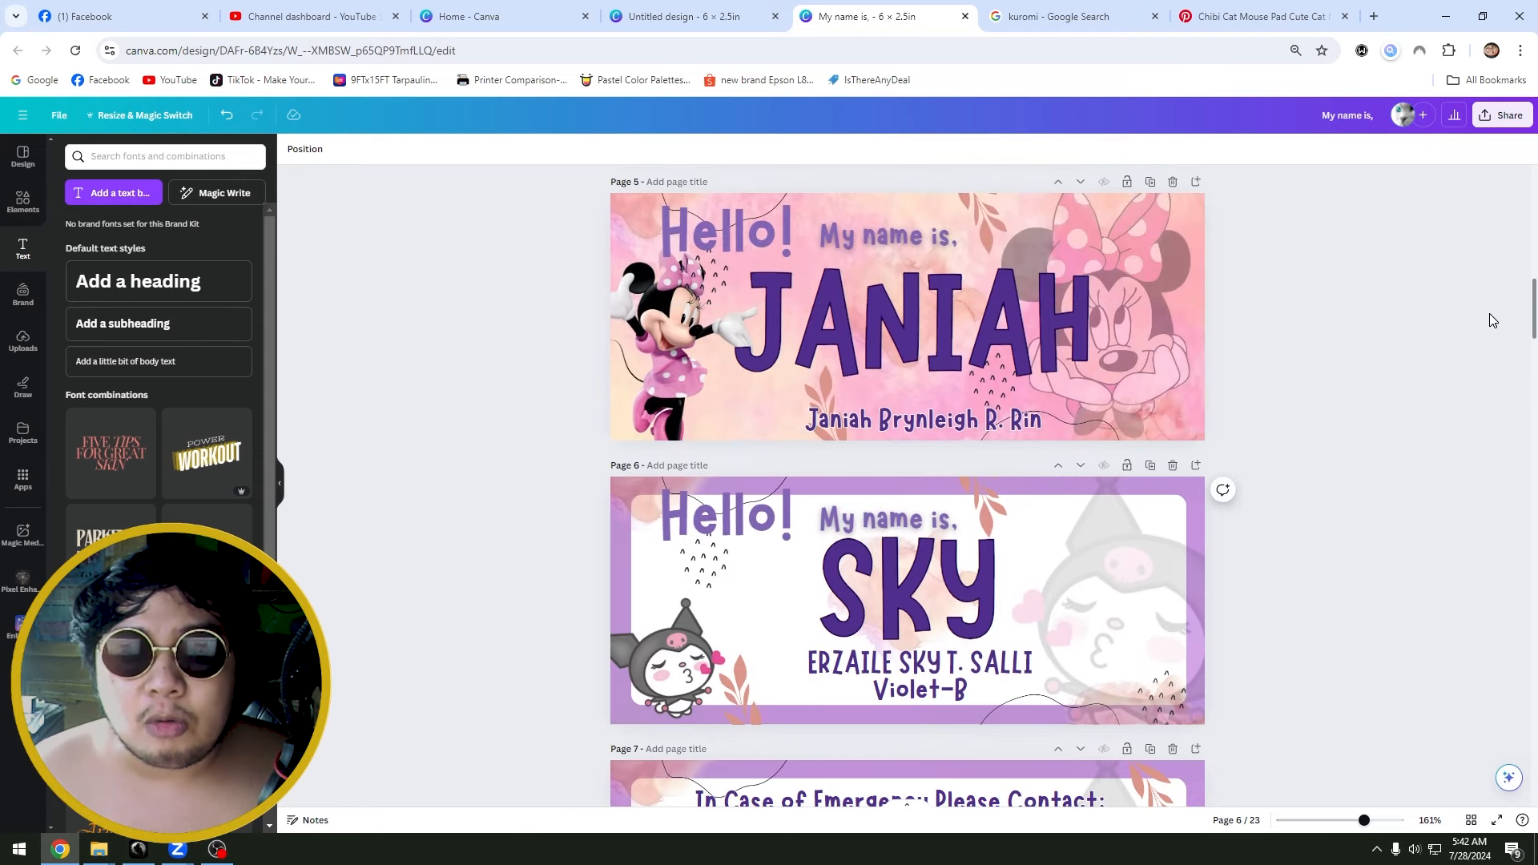
scroll(1489, 321, "down", 5)
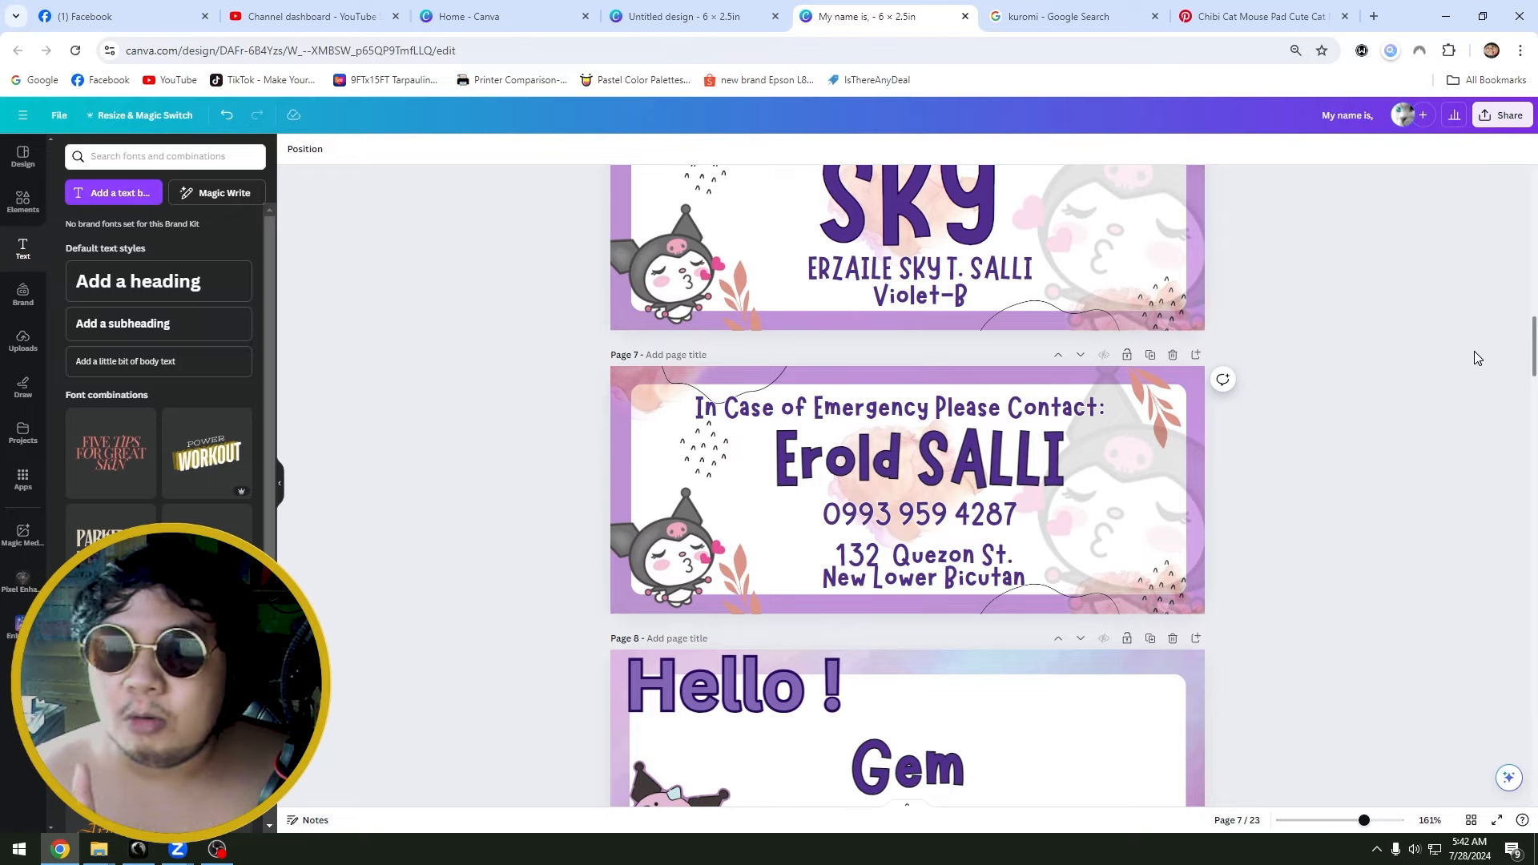
scroll(1477, 357, "down", 3)
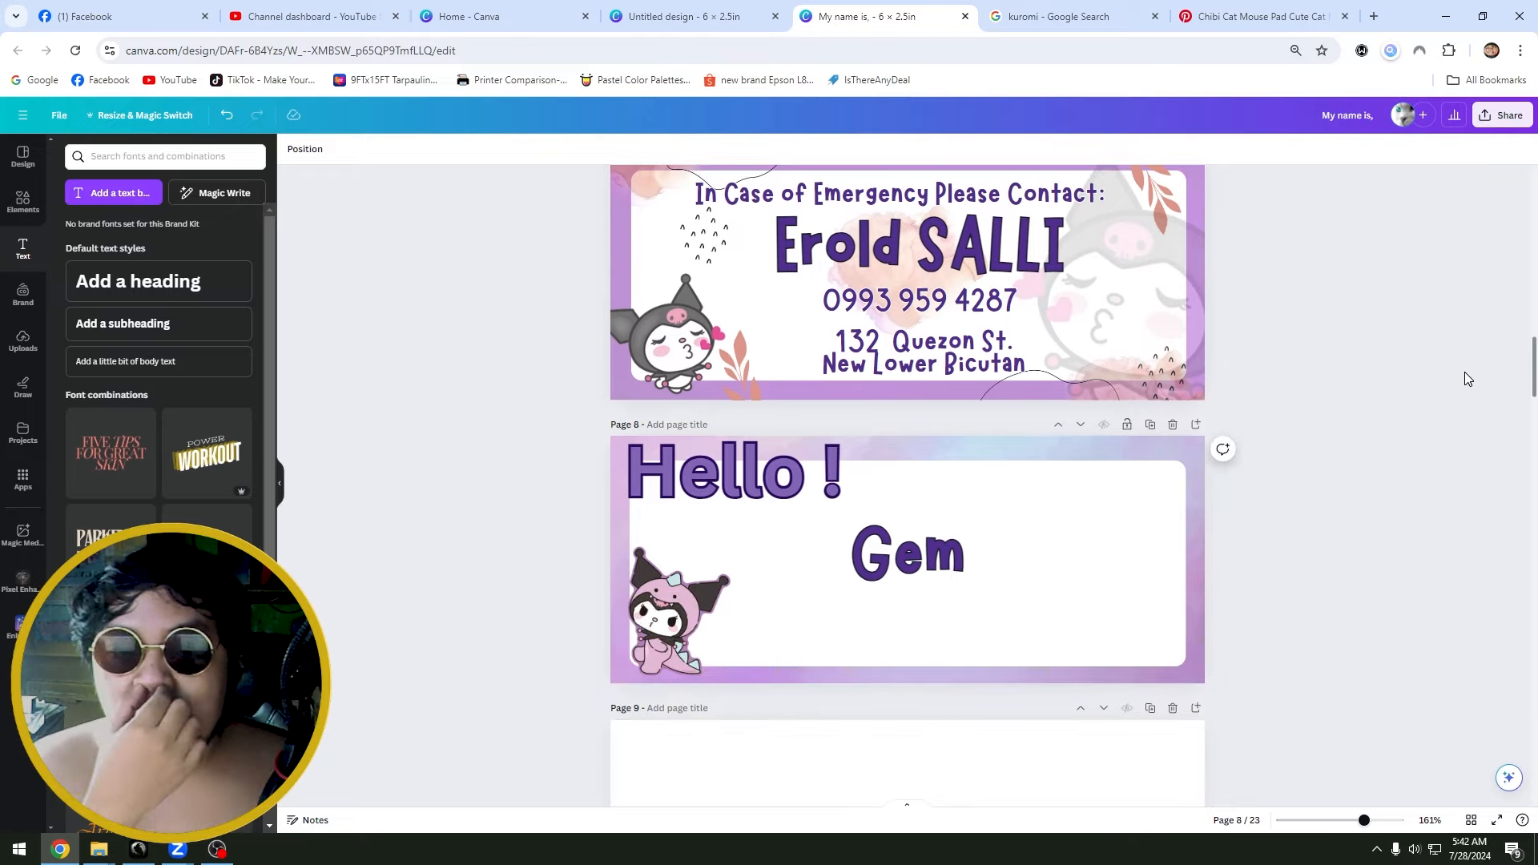
scroll(1465, 371, "up", 20)
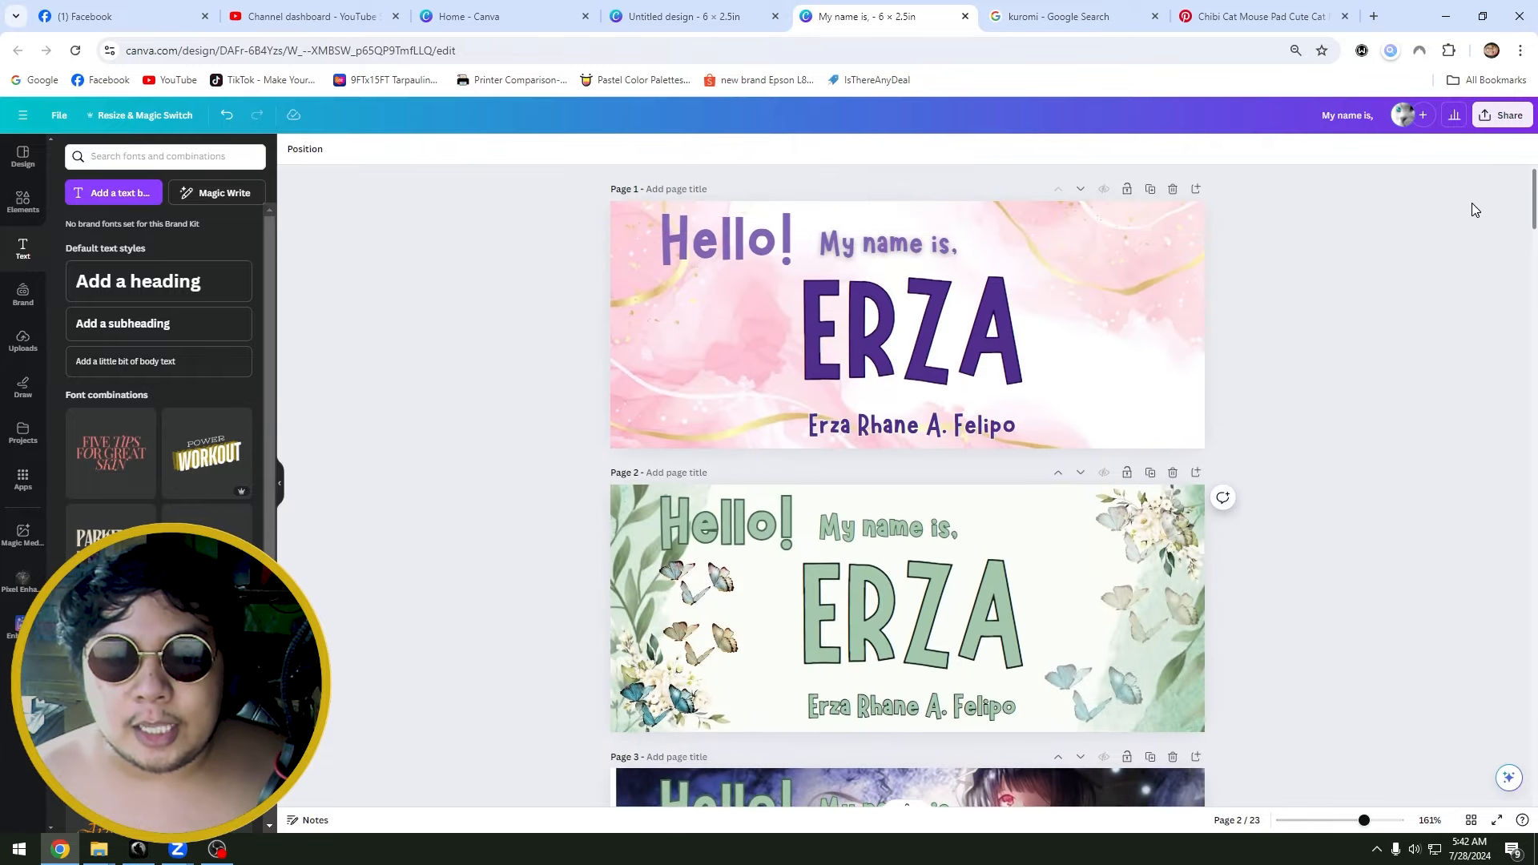
scroll(1452, 286, "down", 20)
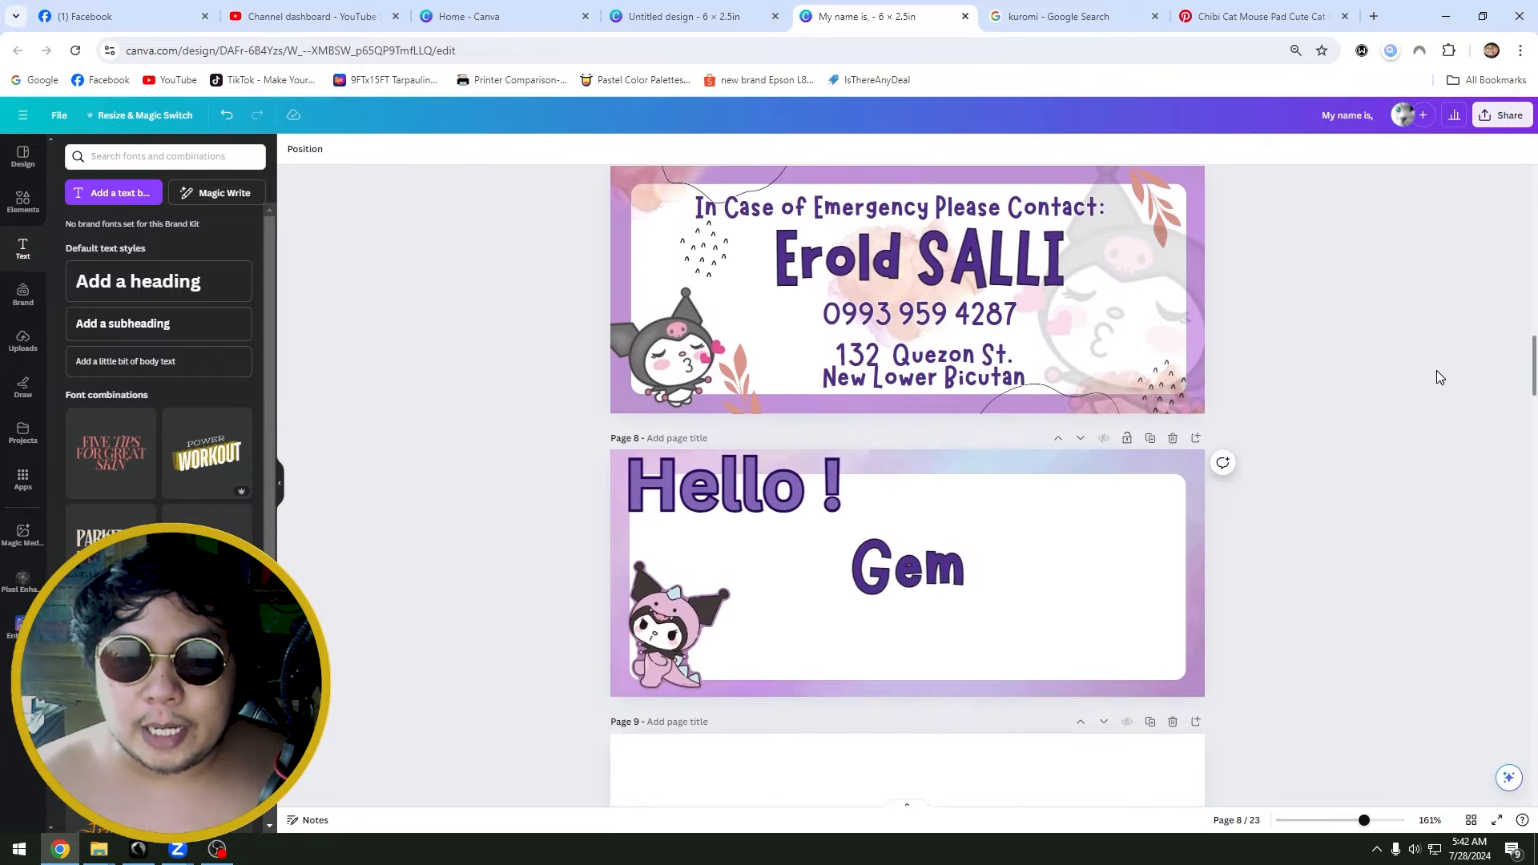
scroll(1440, 377, "down", 10)
scroll(1431, 452, "up", 14)
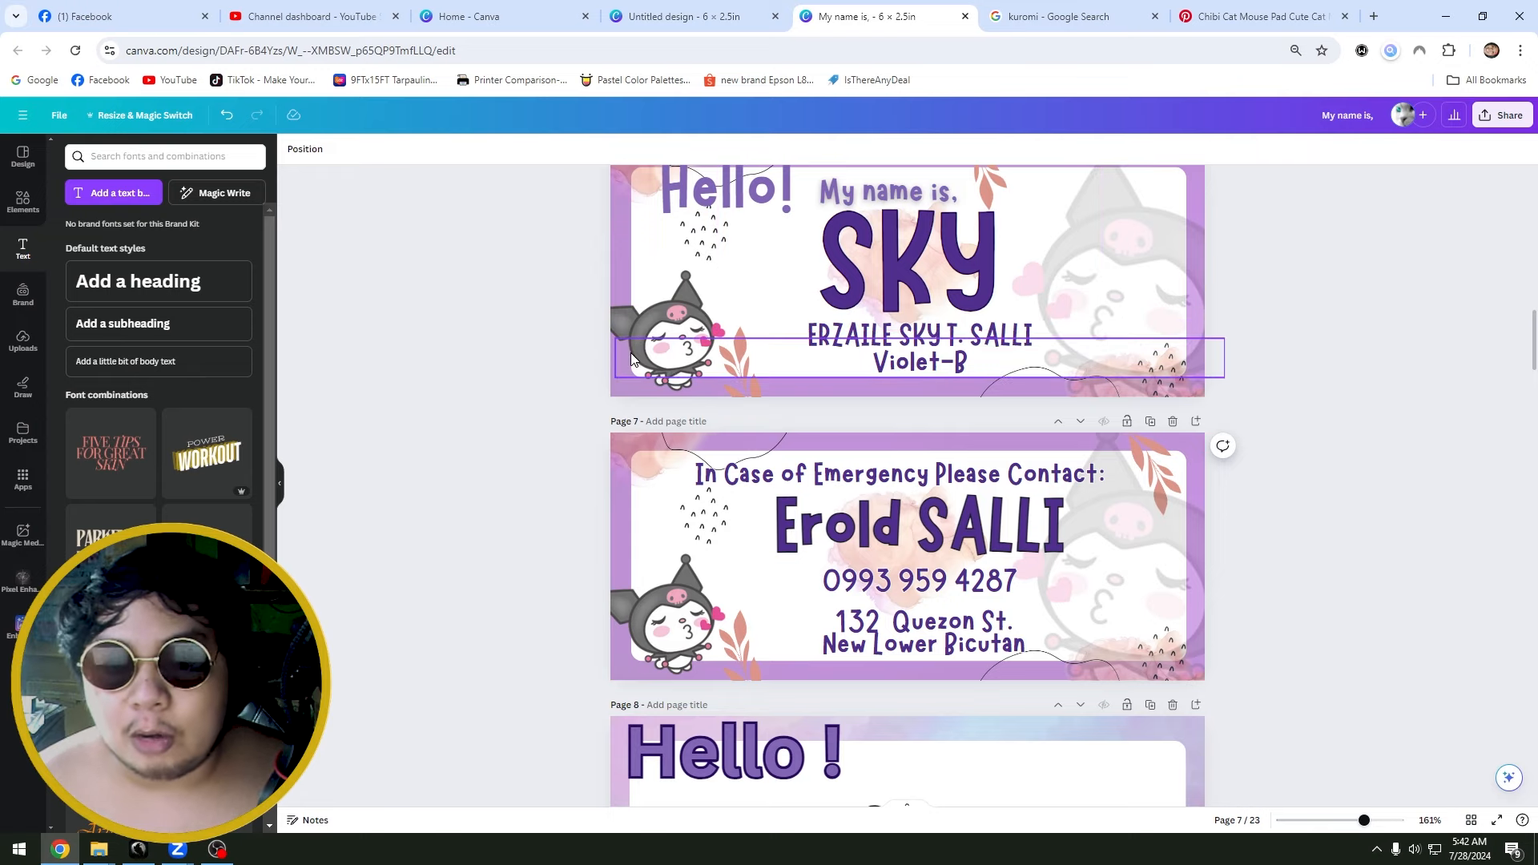
left_click(1053, 16)
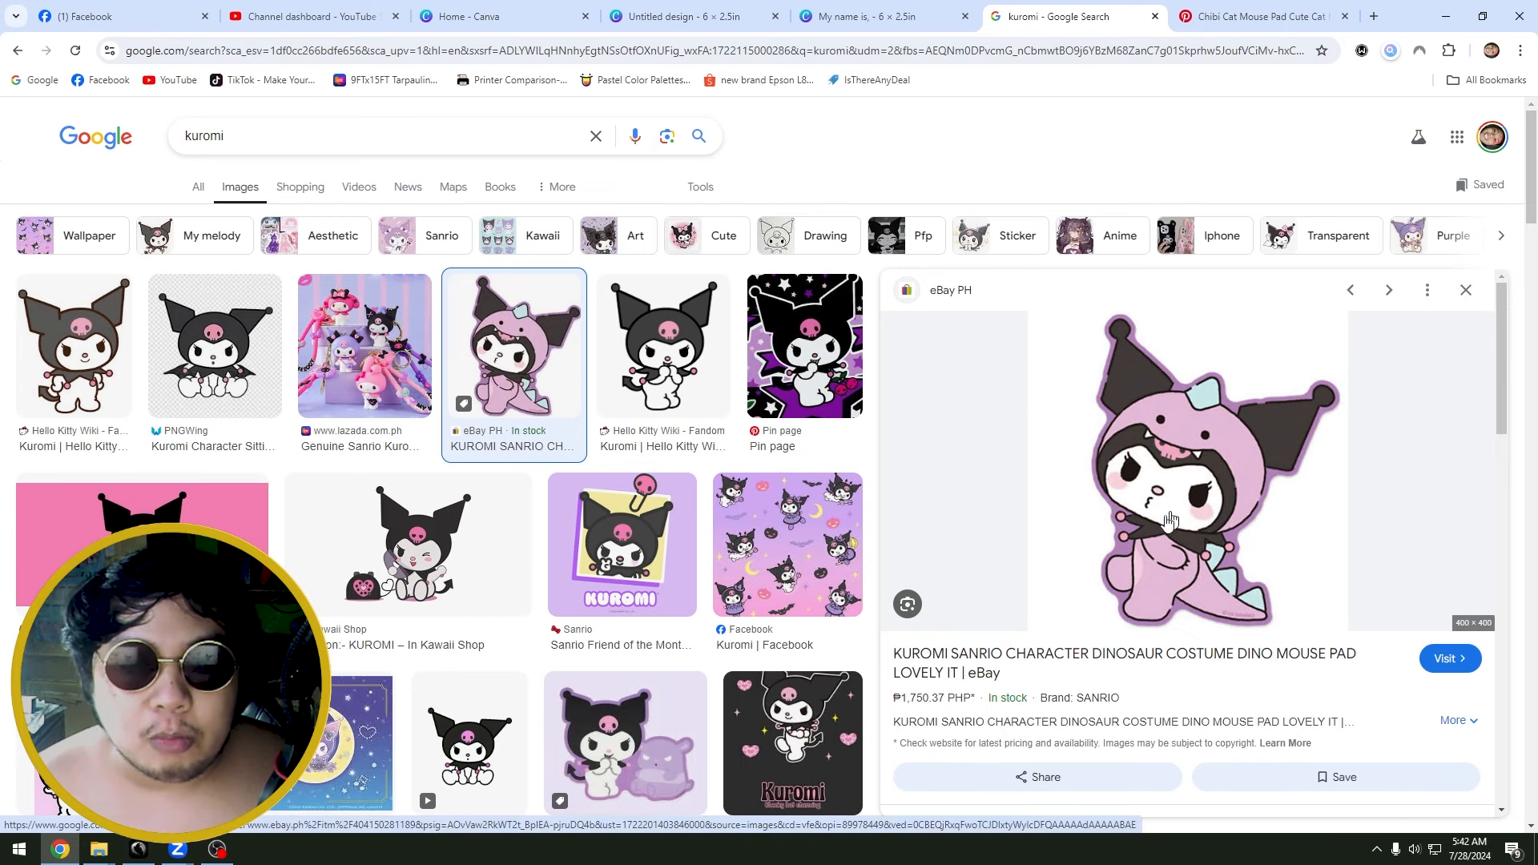
Return to the 'My name is, - 6 × 2.5in' Canva design tab
left_click(878, 16)
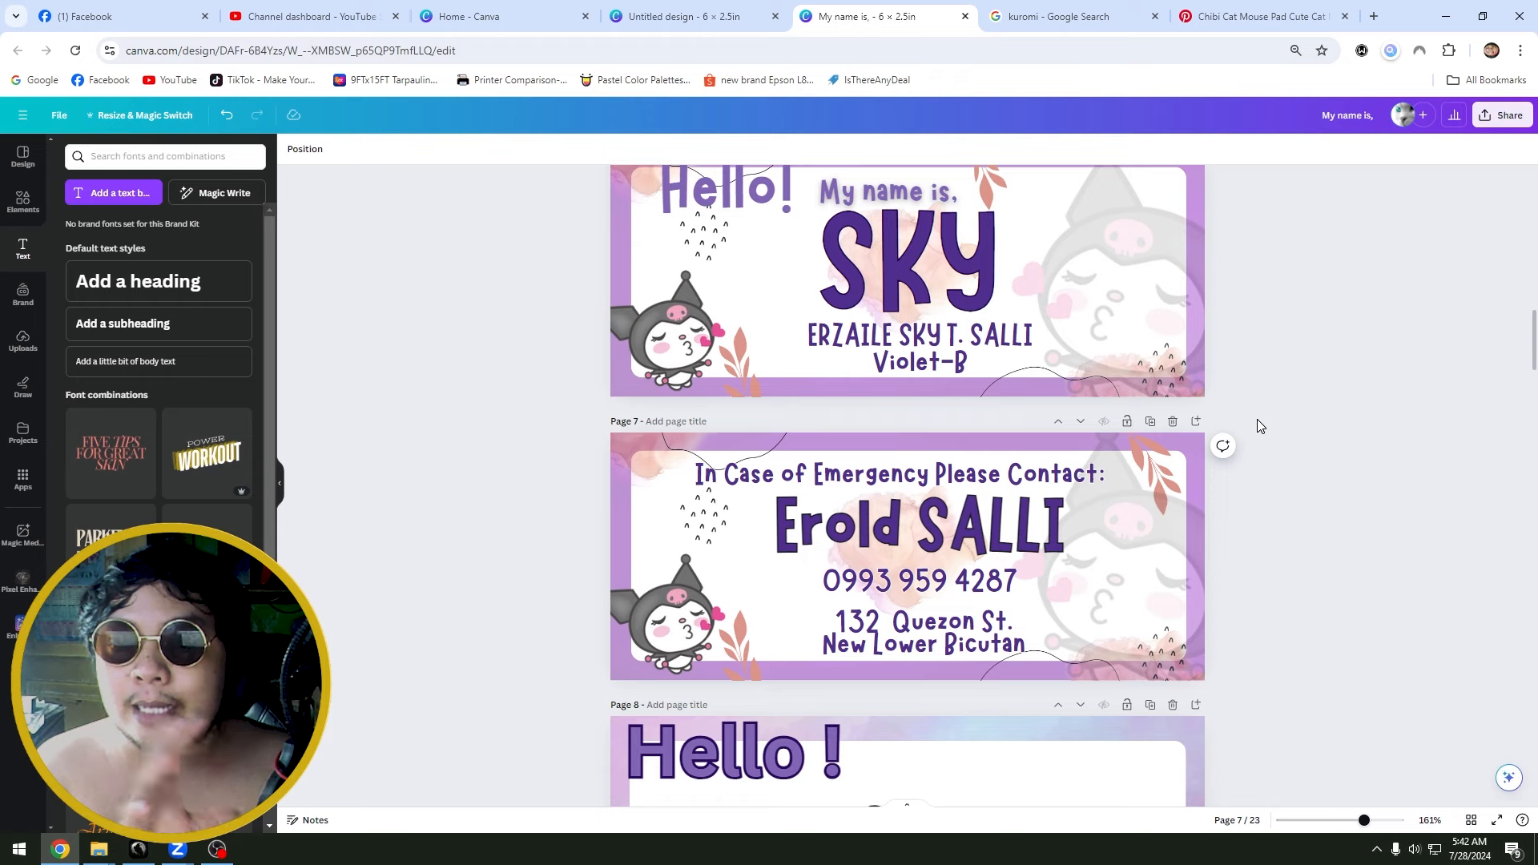
Scroll to page 8 and delete all its elements: greeting, name text and Kuromi image
scroll(1025, 393, "down", 2)
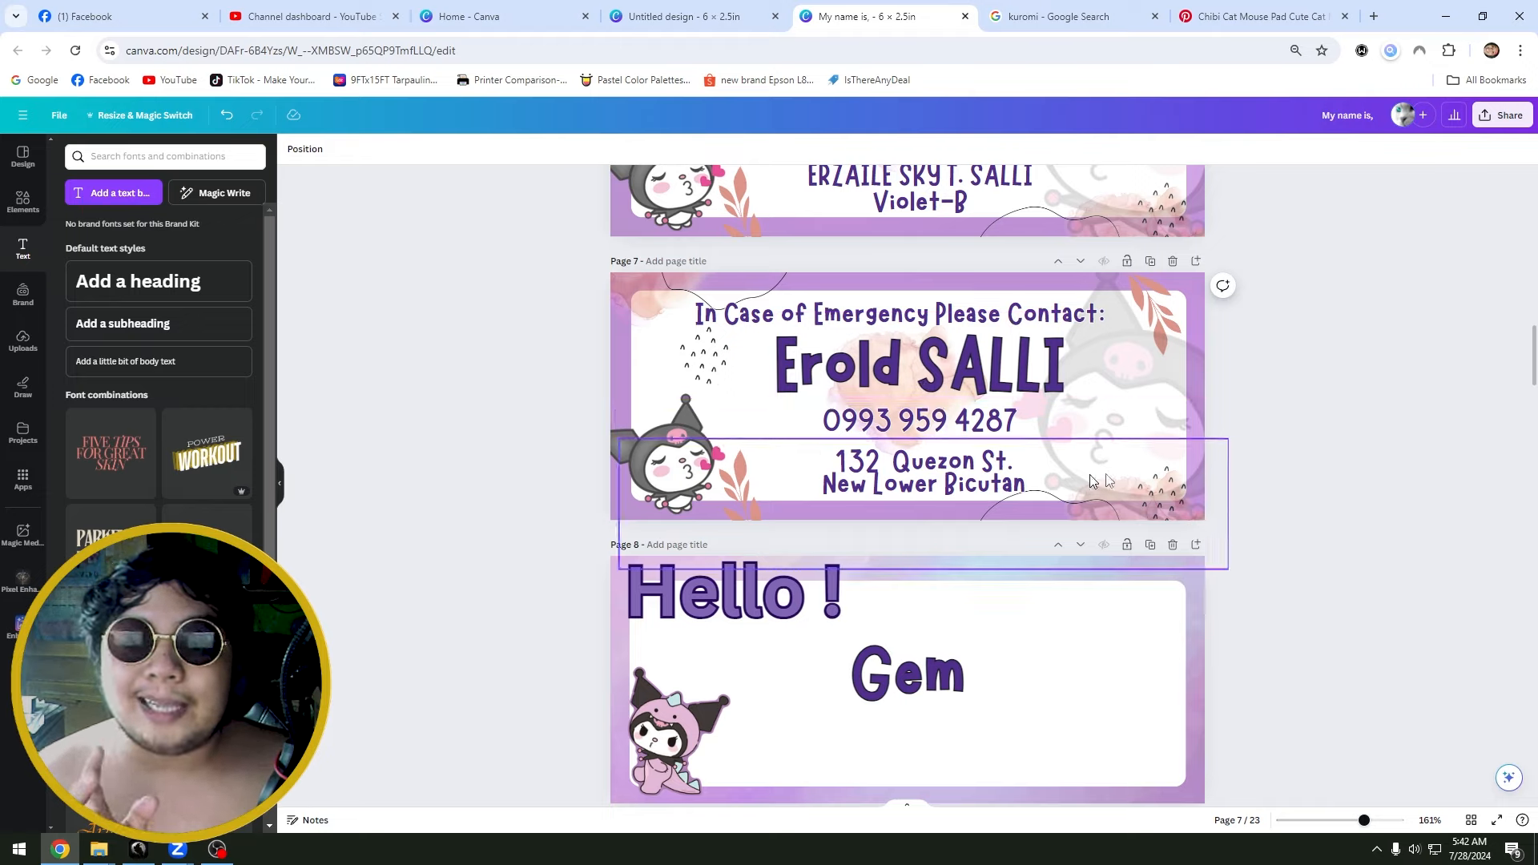
scroll(1285, 471, "up", 2)
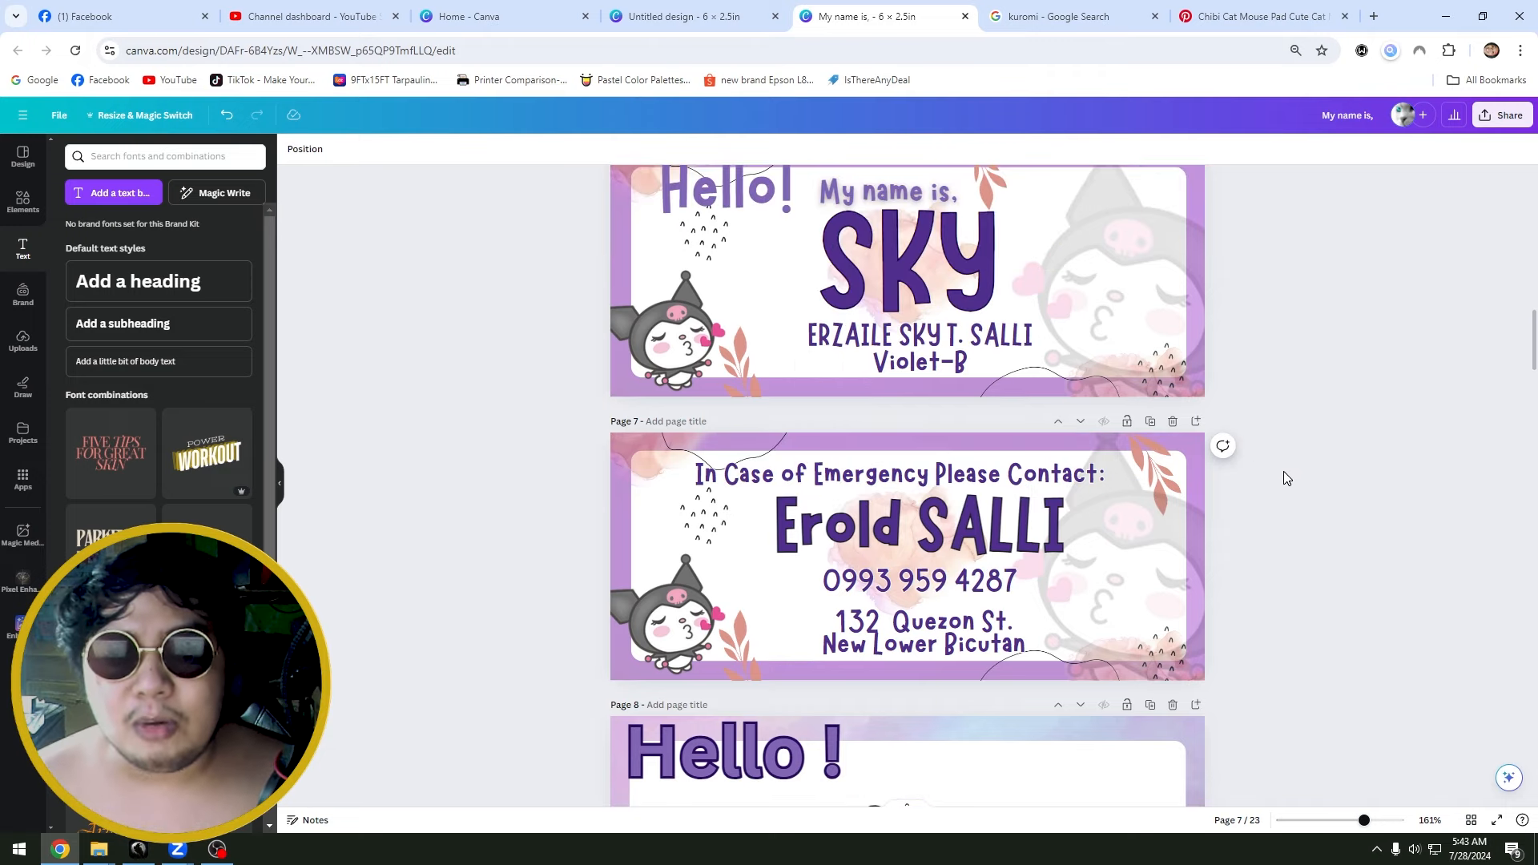
scroll(984, 413, "down", 2)
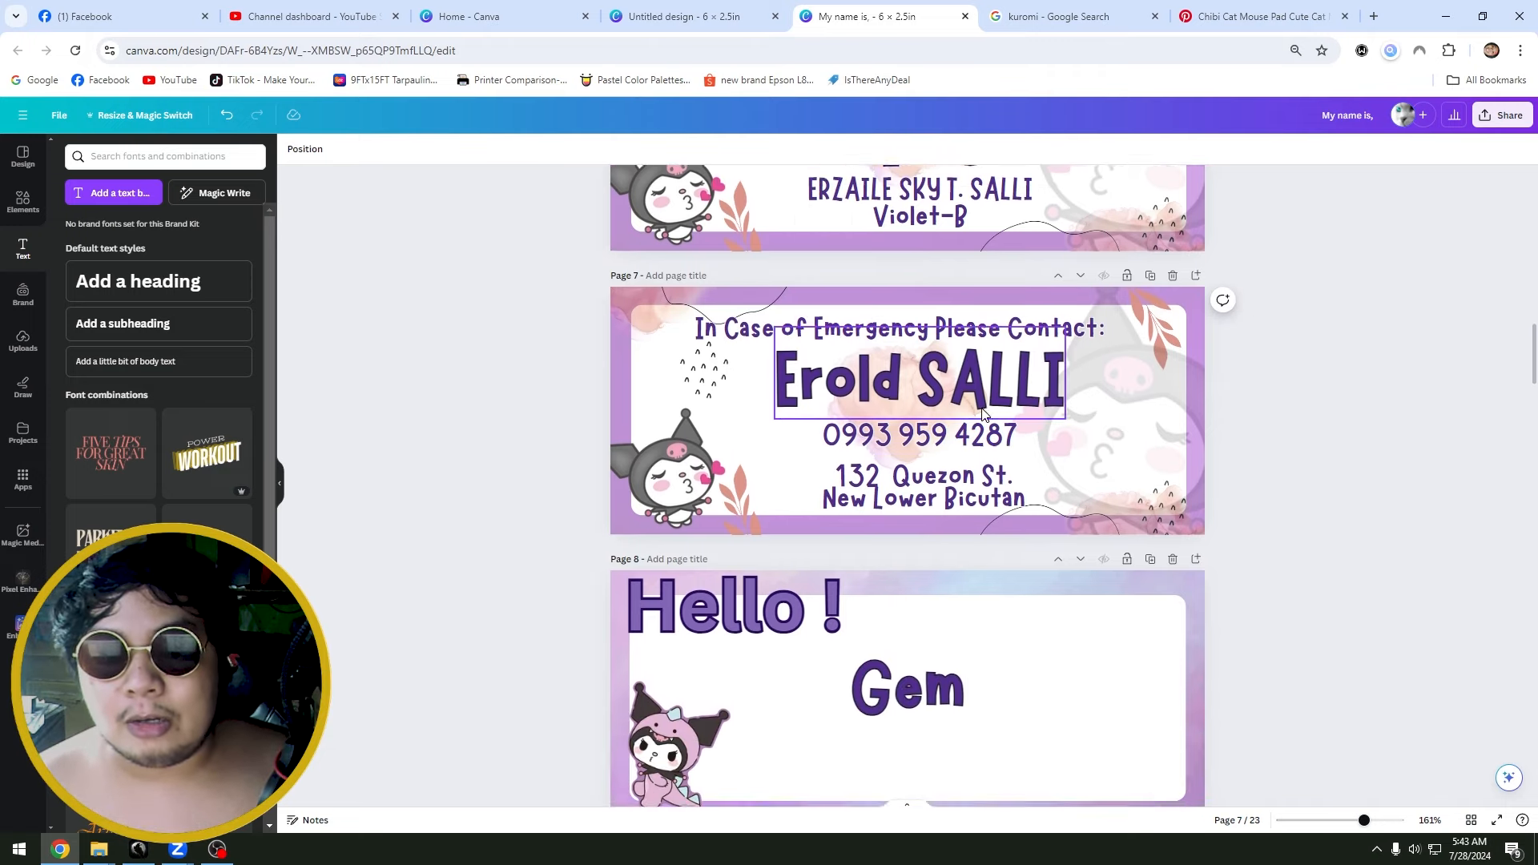
scroll(984, 413, "down", 3)
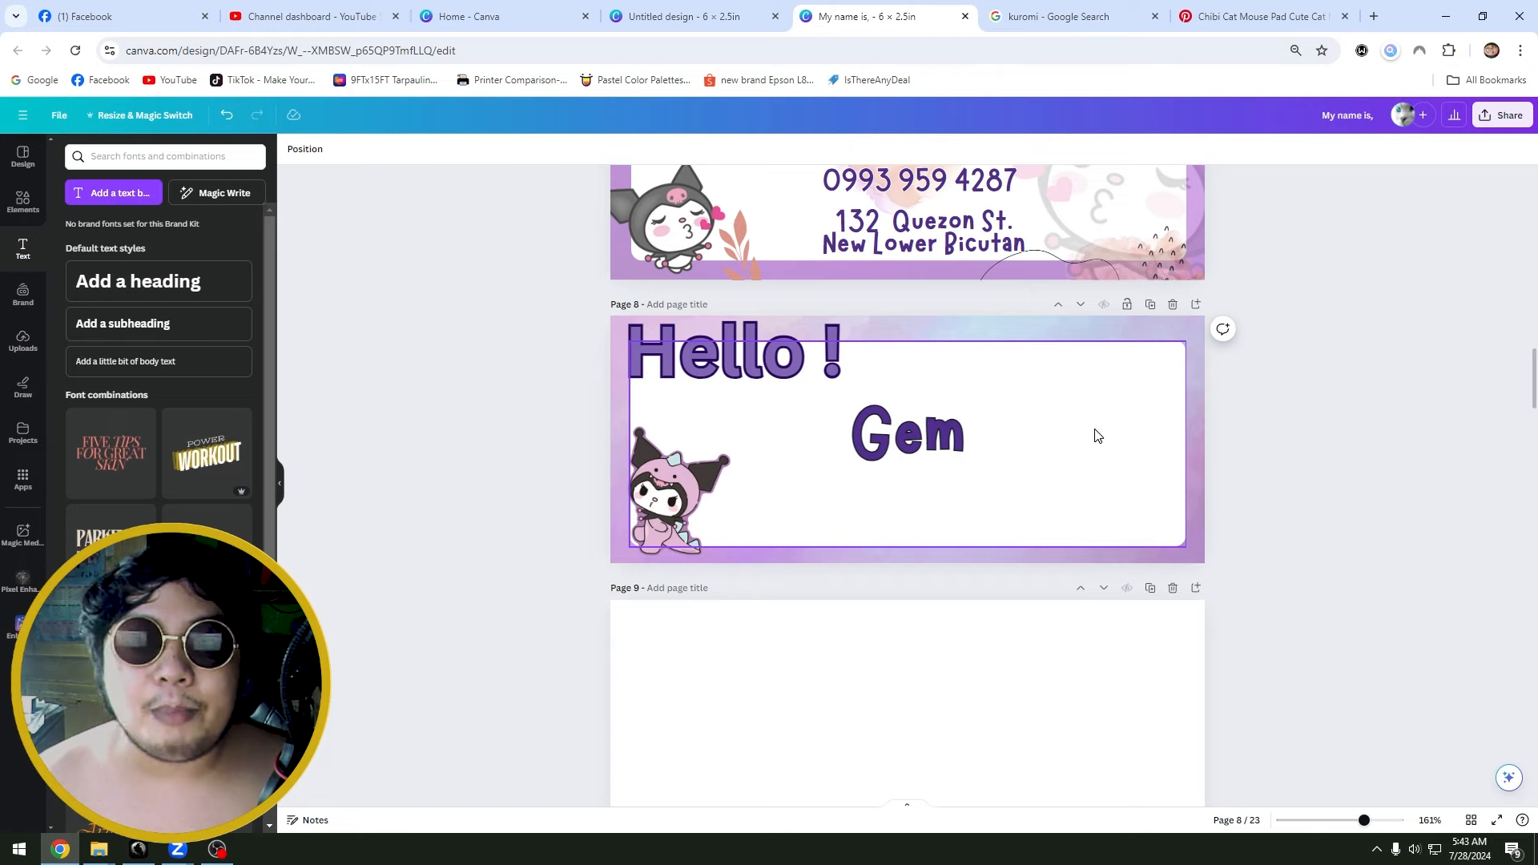
left_click(1099, 433)
key("ctrl+a")
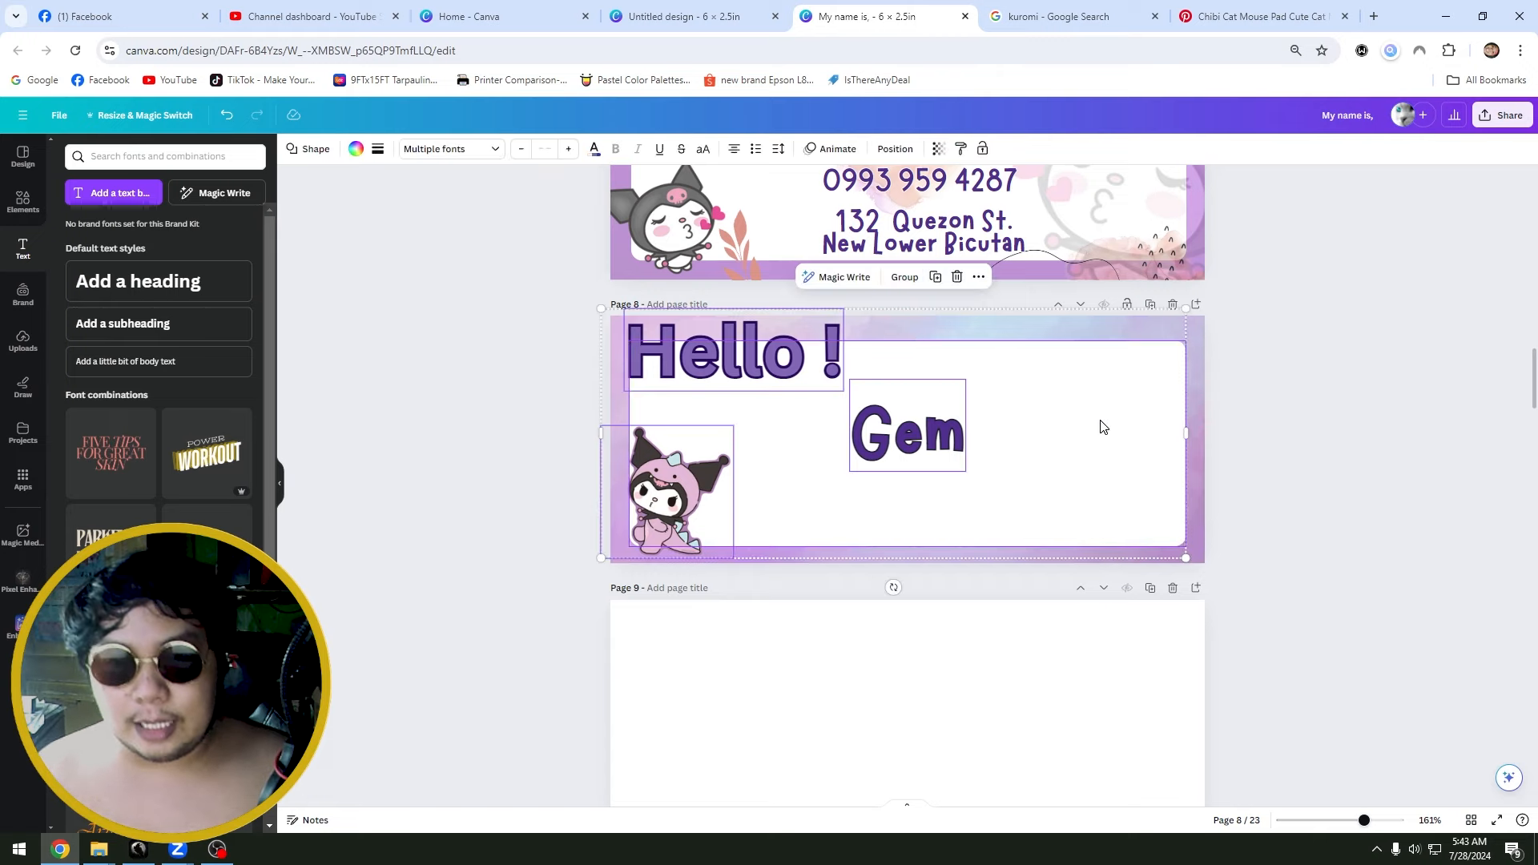
key("Delete")
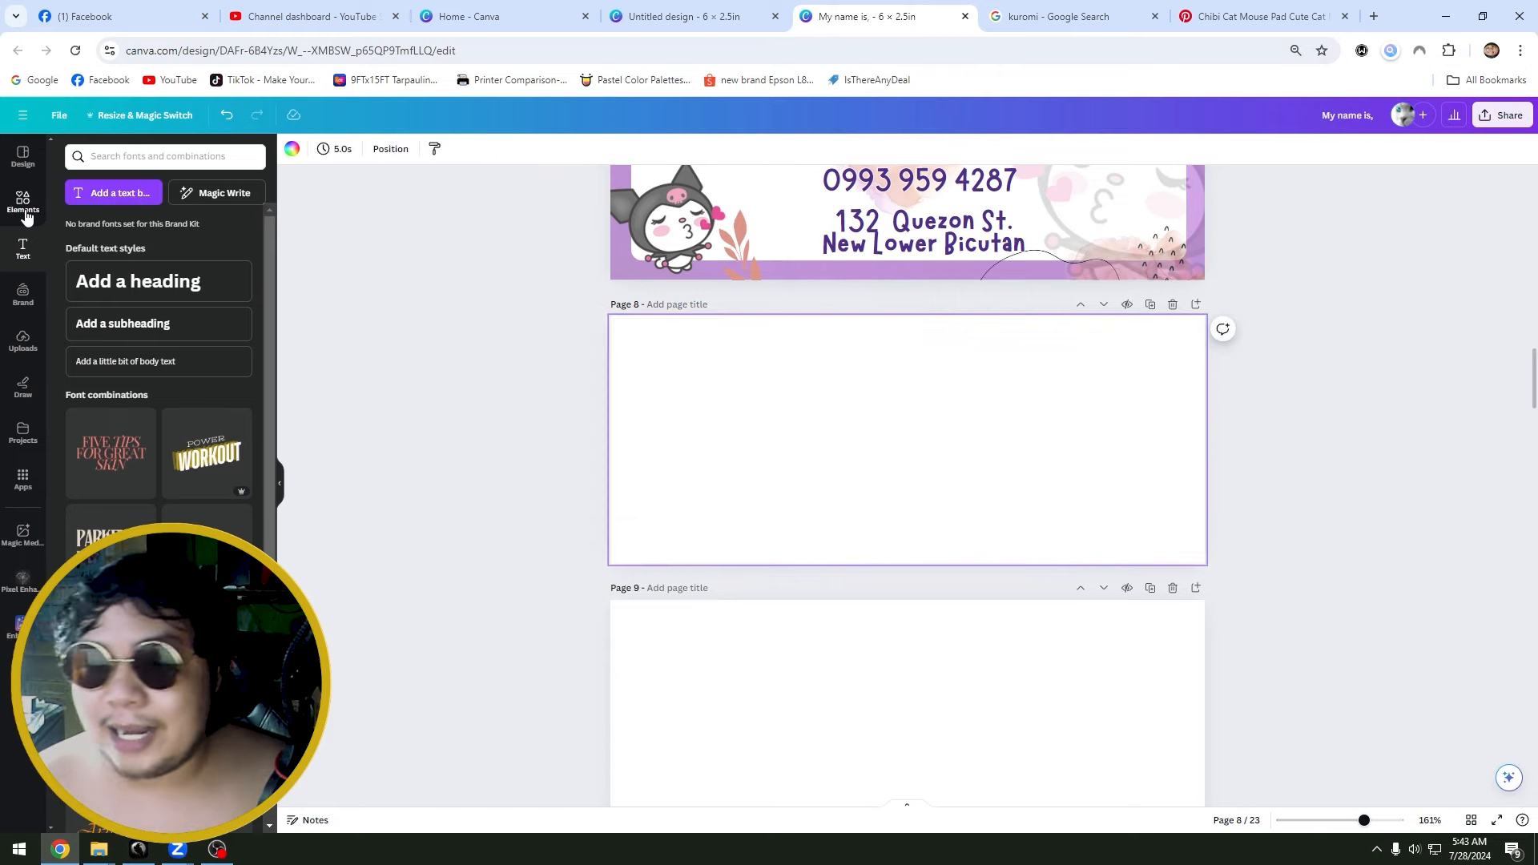
Search Elements for 'violet pastel'
left_click(23, 200)
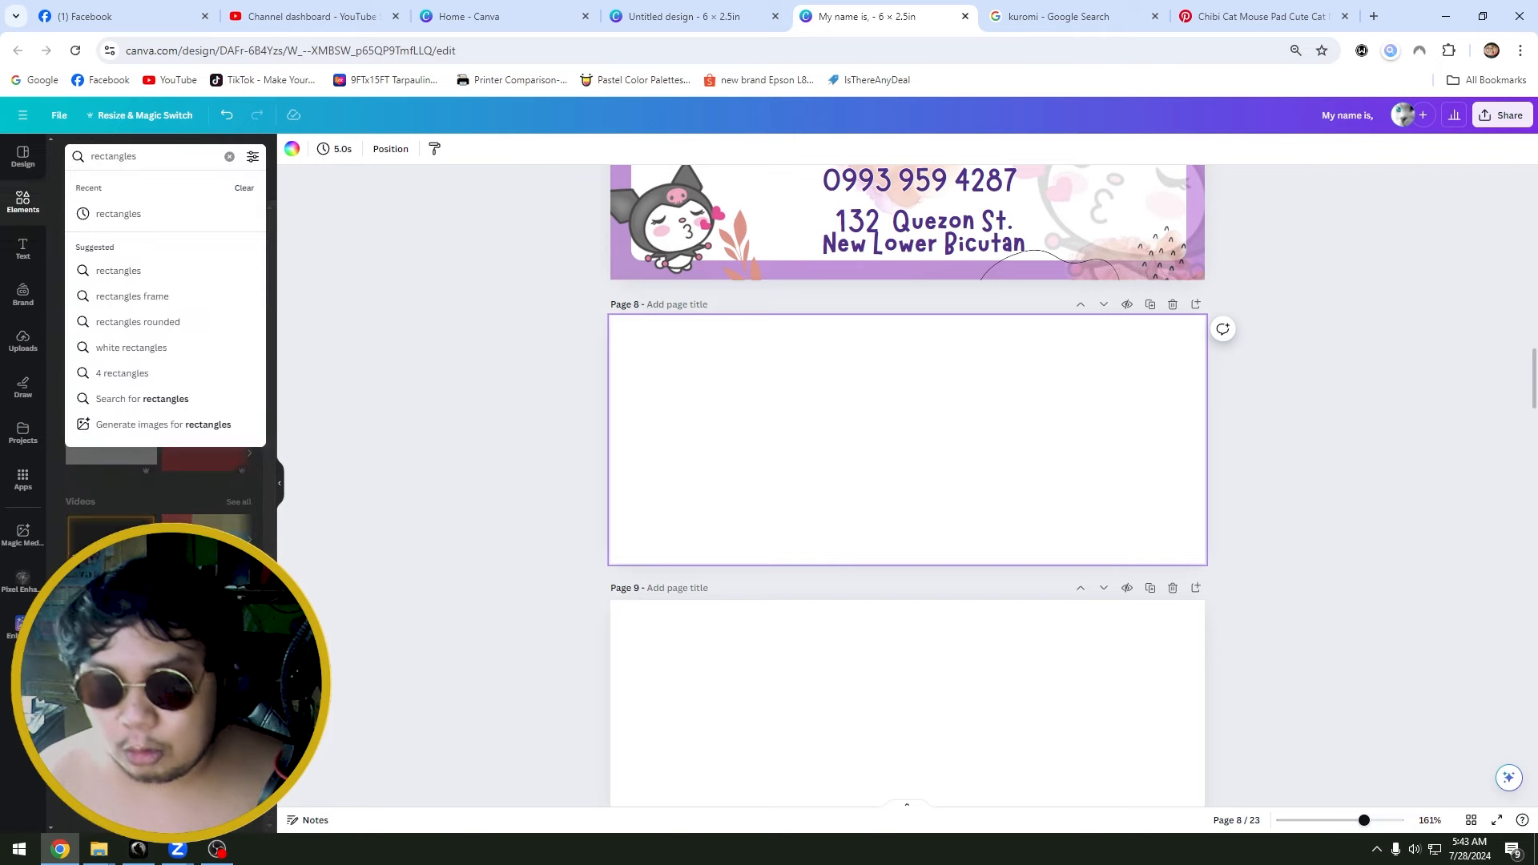
key("ctrl+a")
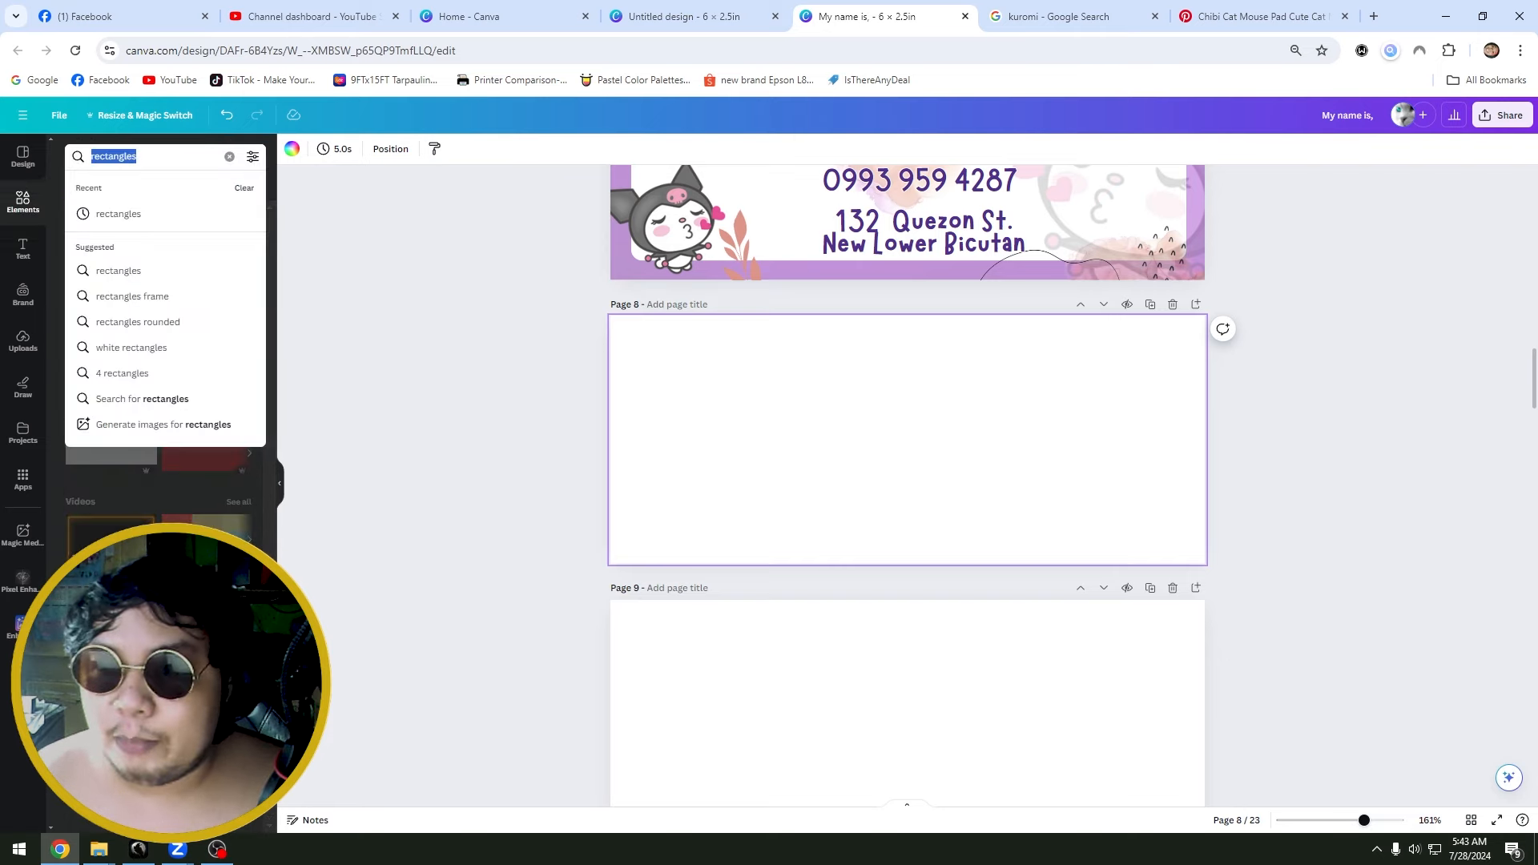
type("violet pastel")
key("Return")
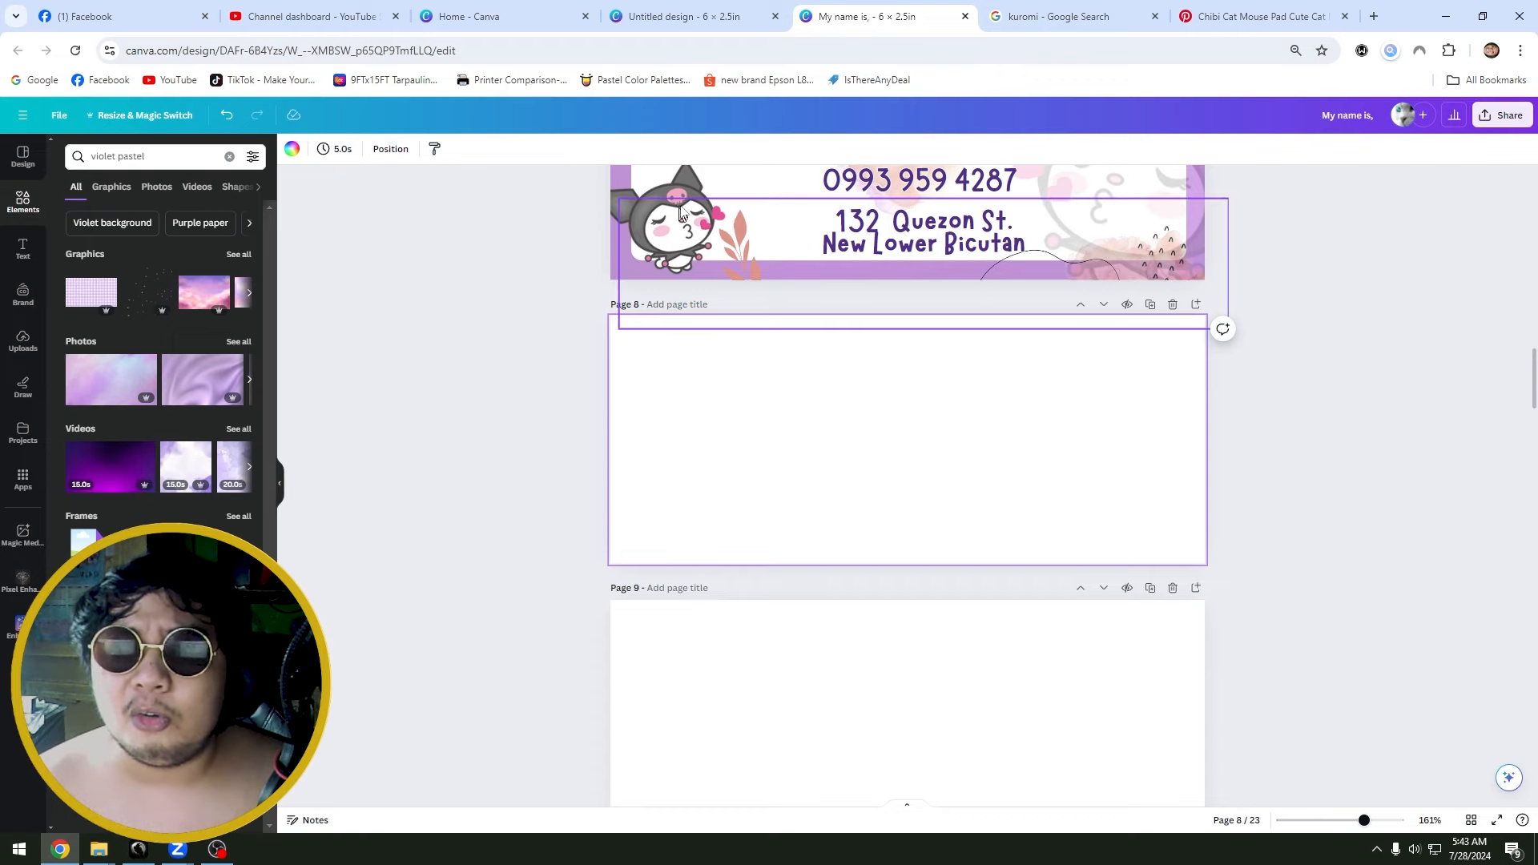
scroll(682, 213, "up", 2)
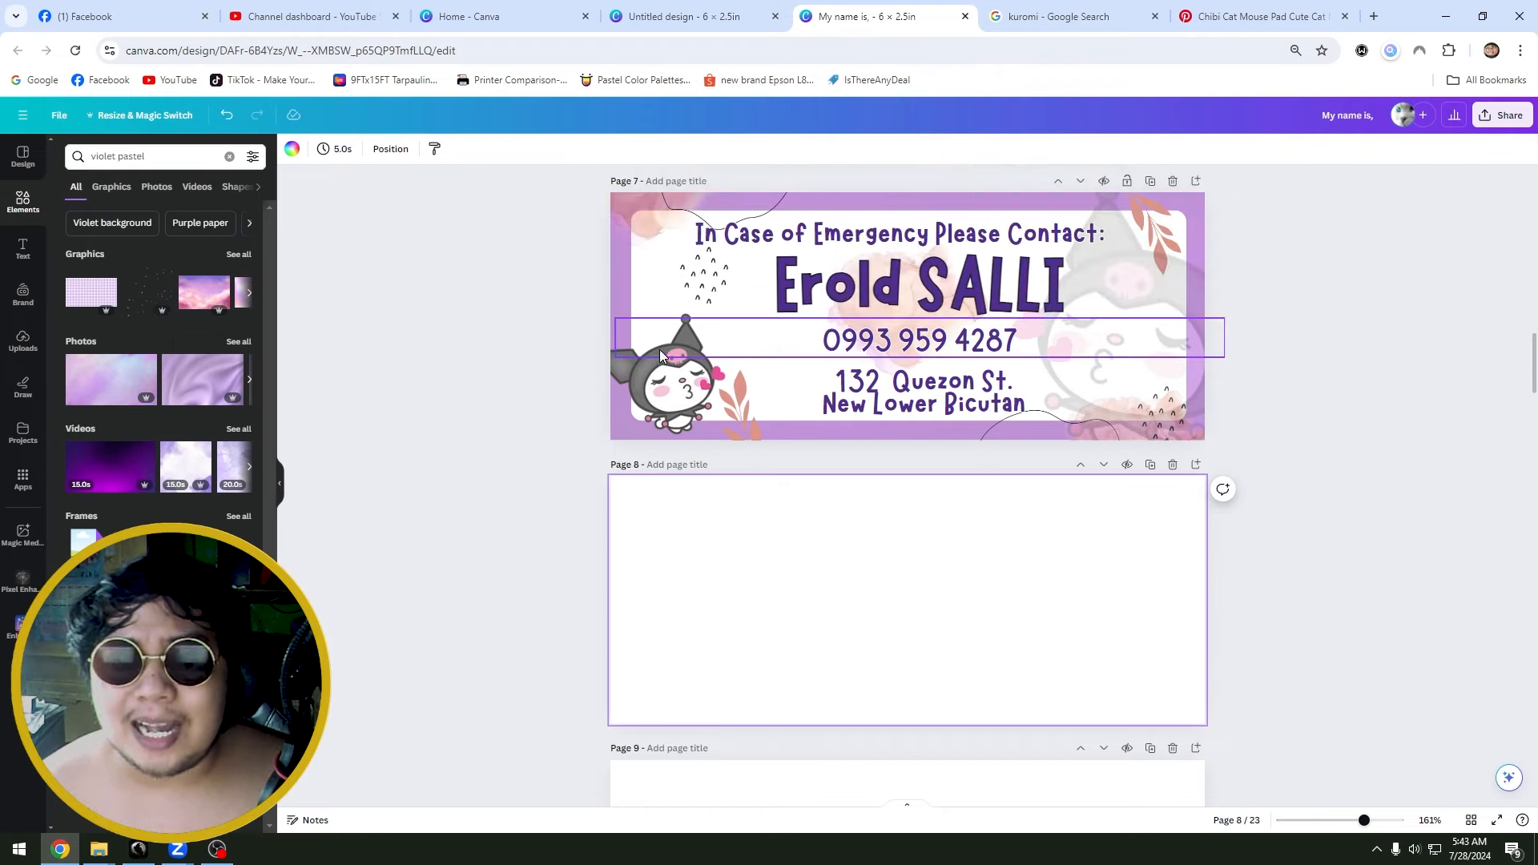
Glance at the Kuromi references, then add the pink pastel cloud graphic to page 8
left_click(1030, 17)
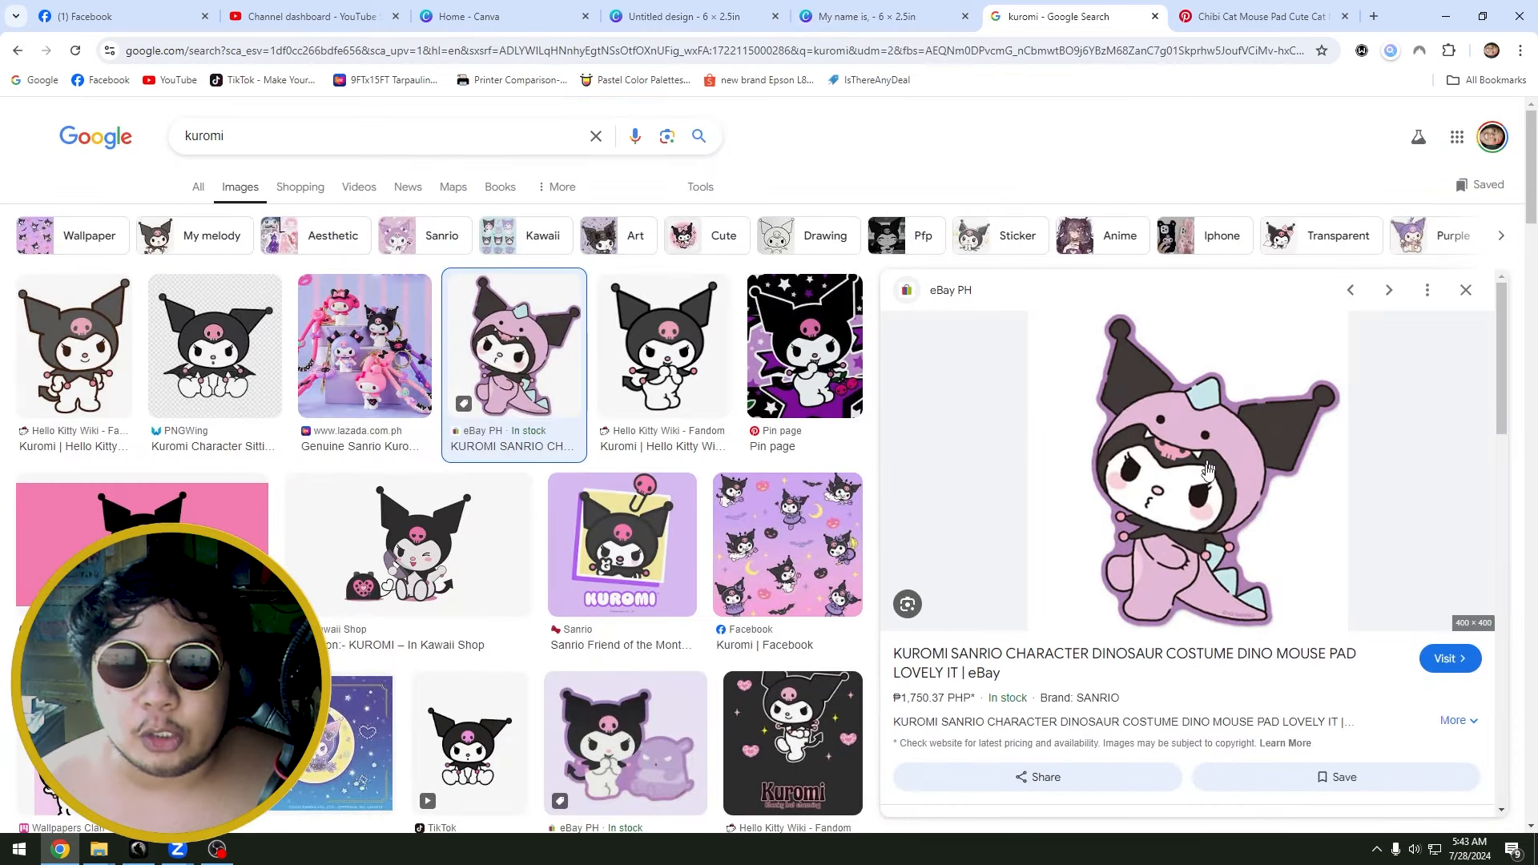
left_click(881, 16)
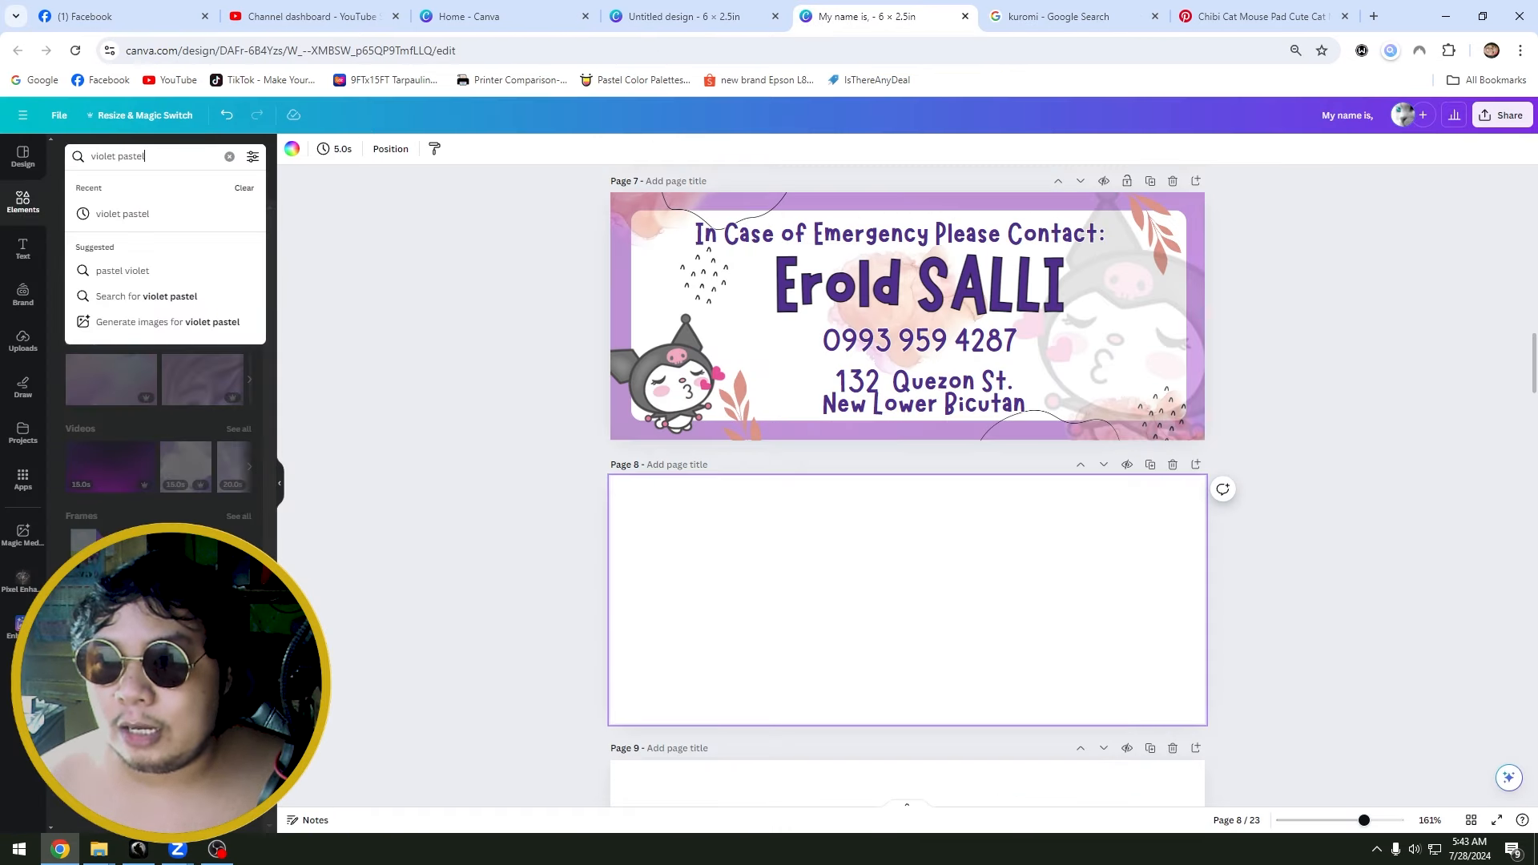
left_click(151, 208)
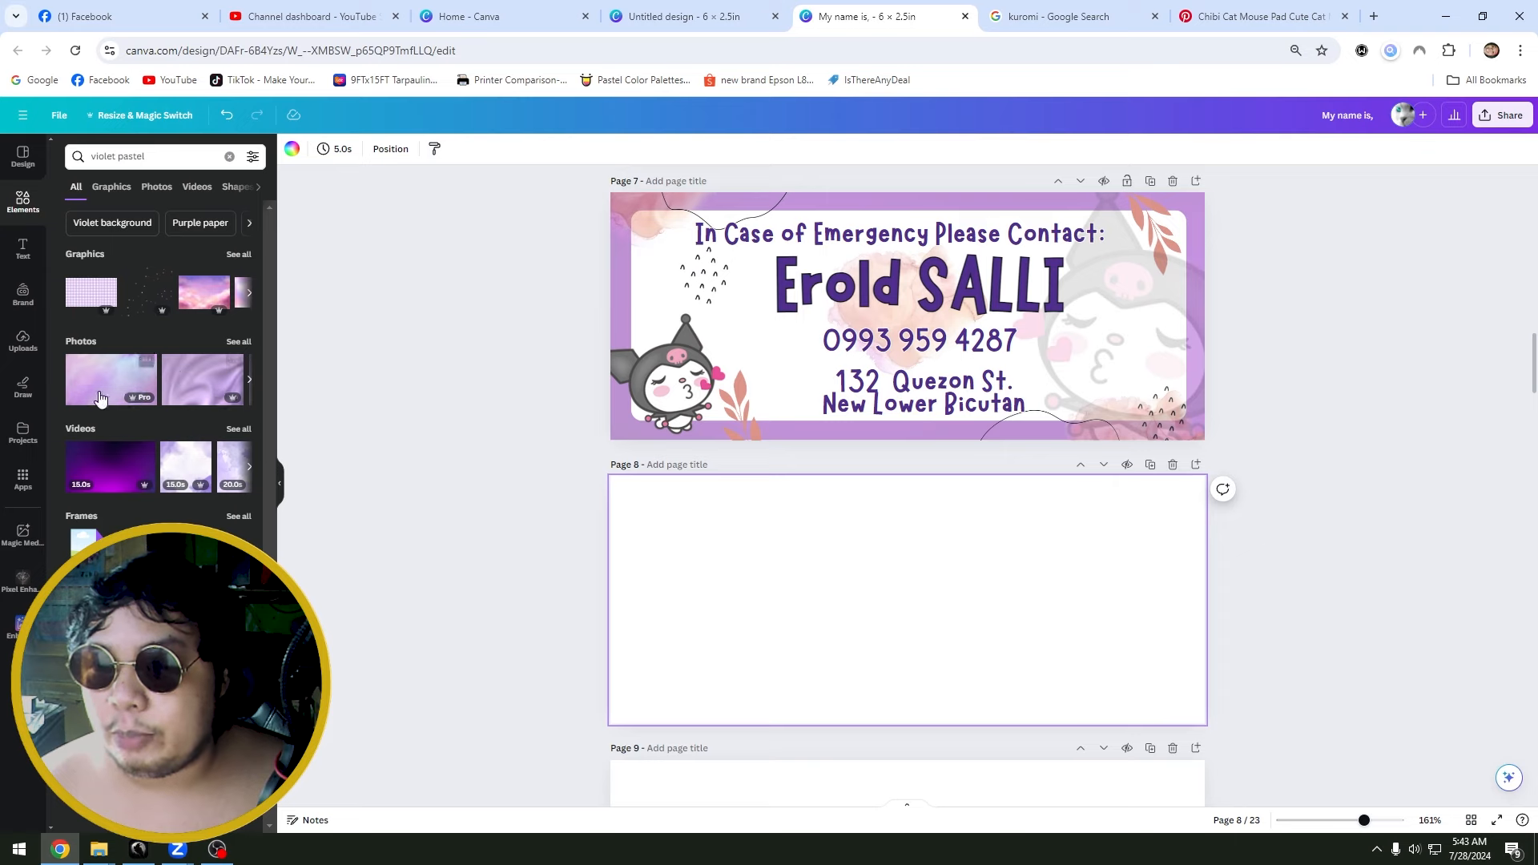
left_click(190, 379)
key("Delete")
left_click(201, 303)
Set the cloud image as page 8's background
left_click_drag(914, 612, 908, 591)
right_click(950, 586)
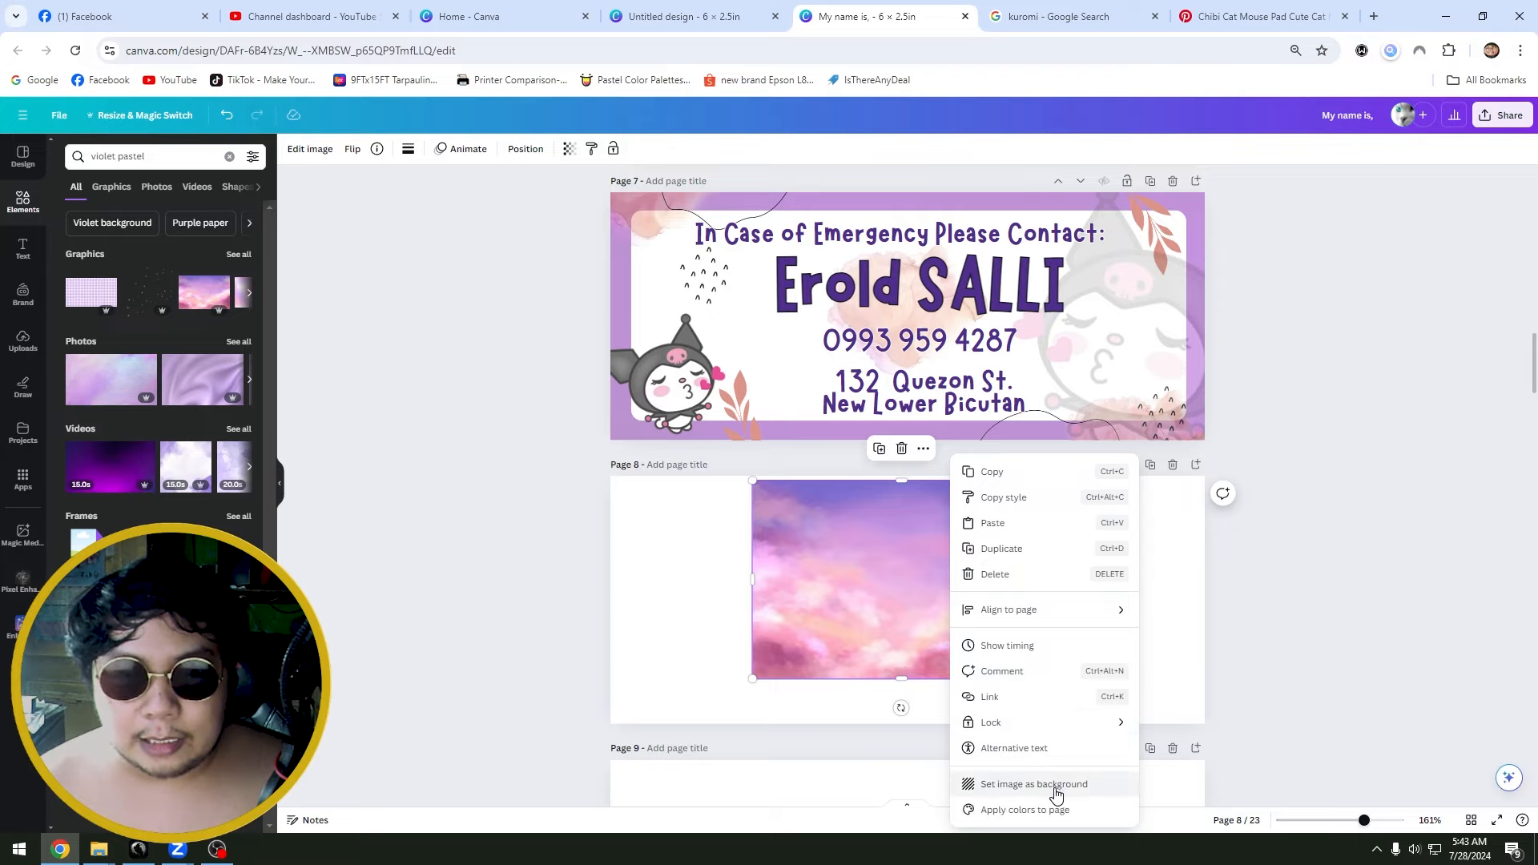
left_click(1032, 786)
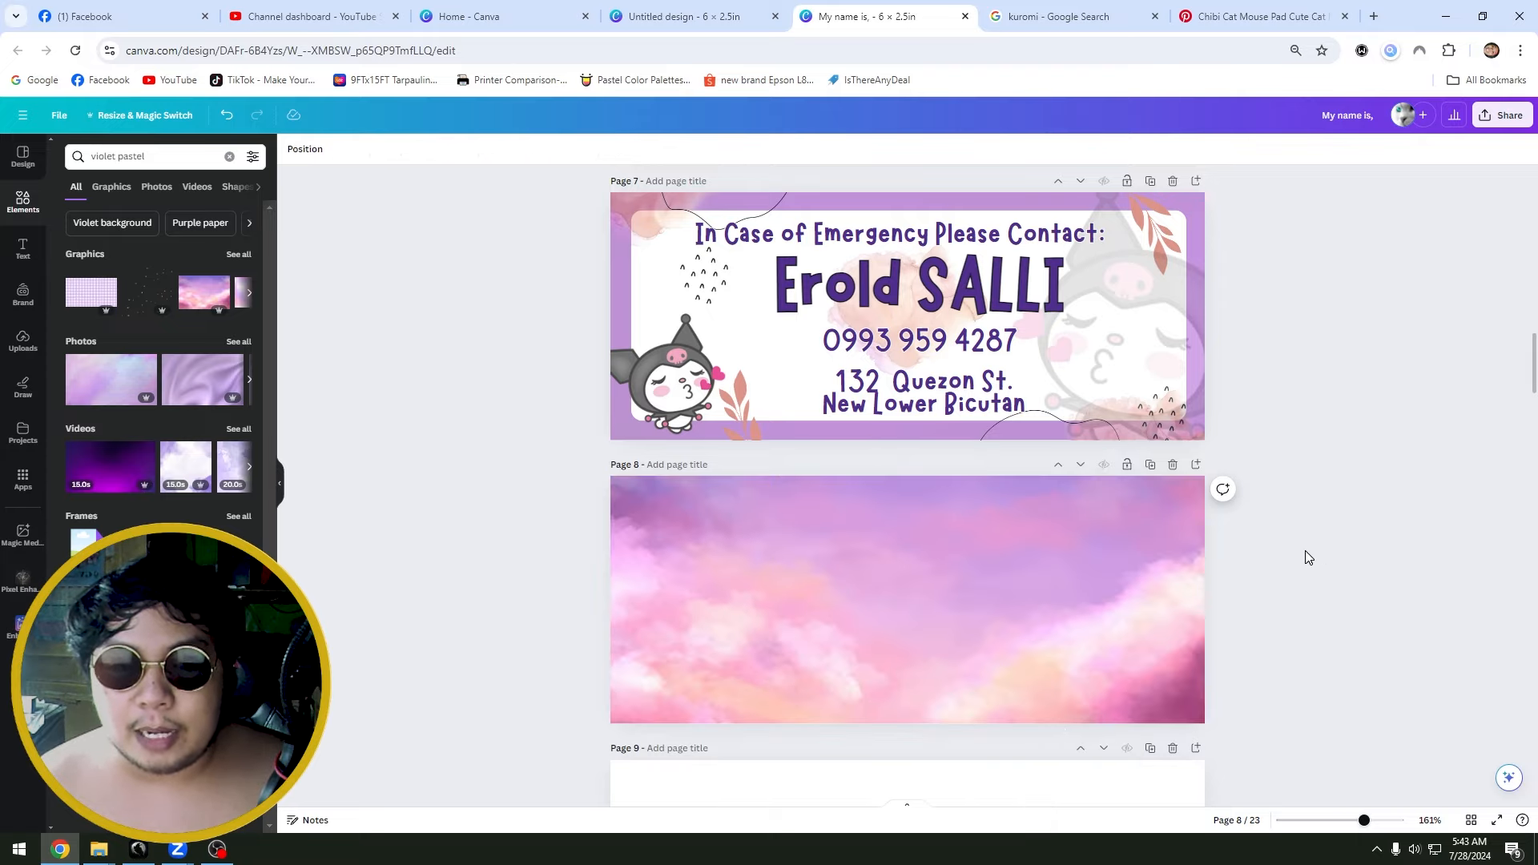
Fade the cloud background to transparency 68
left_click(1081, 594)
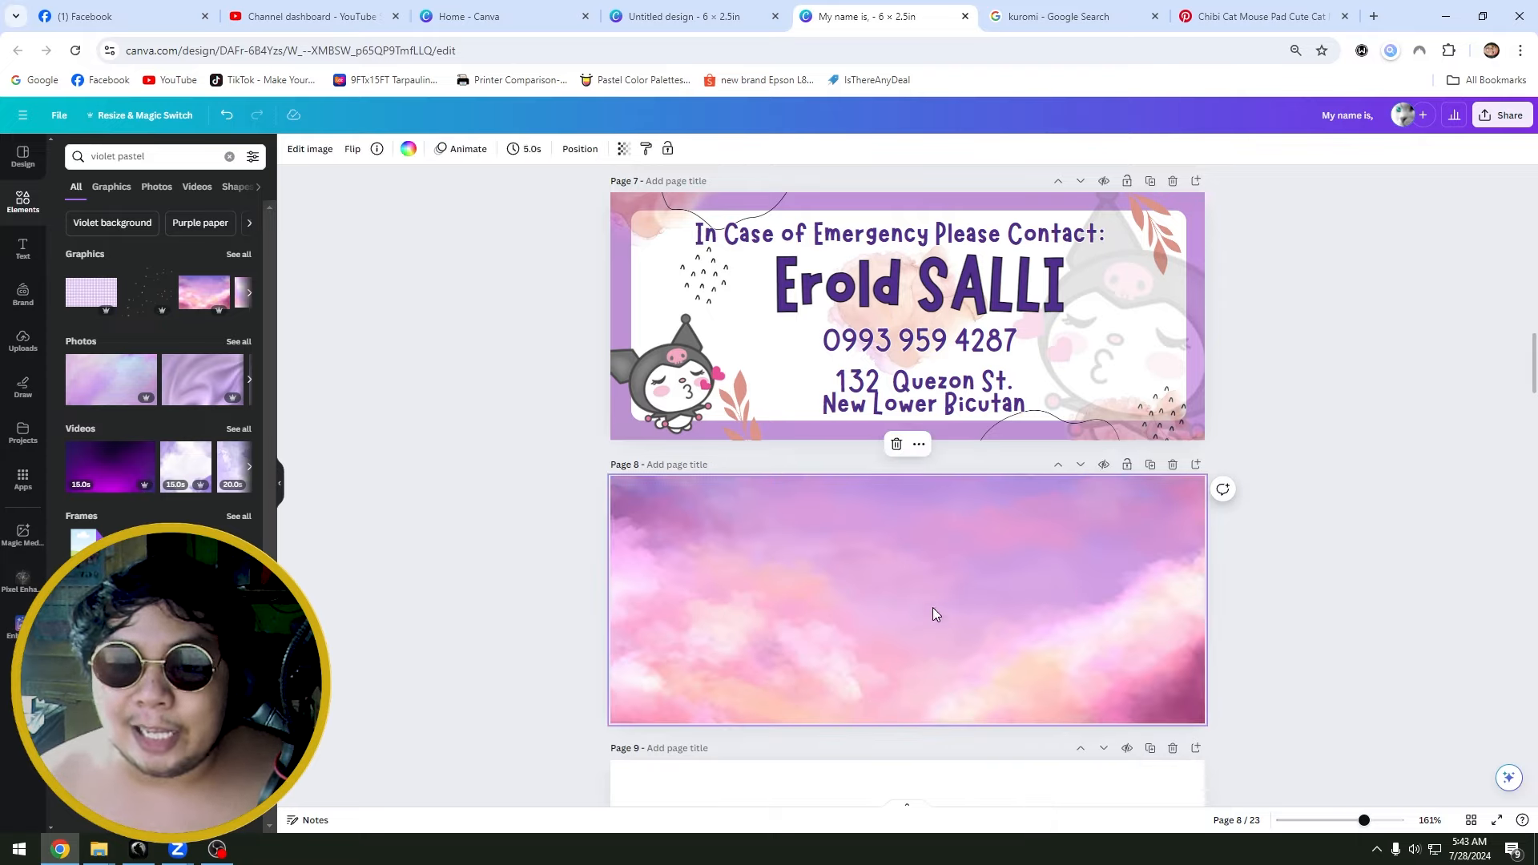
scroll(926, 581, "down", 1)
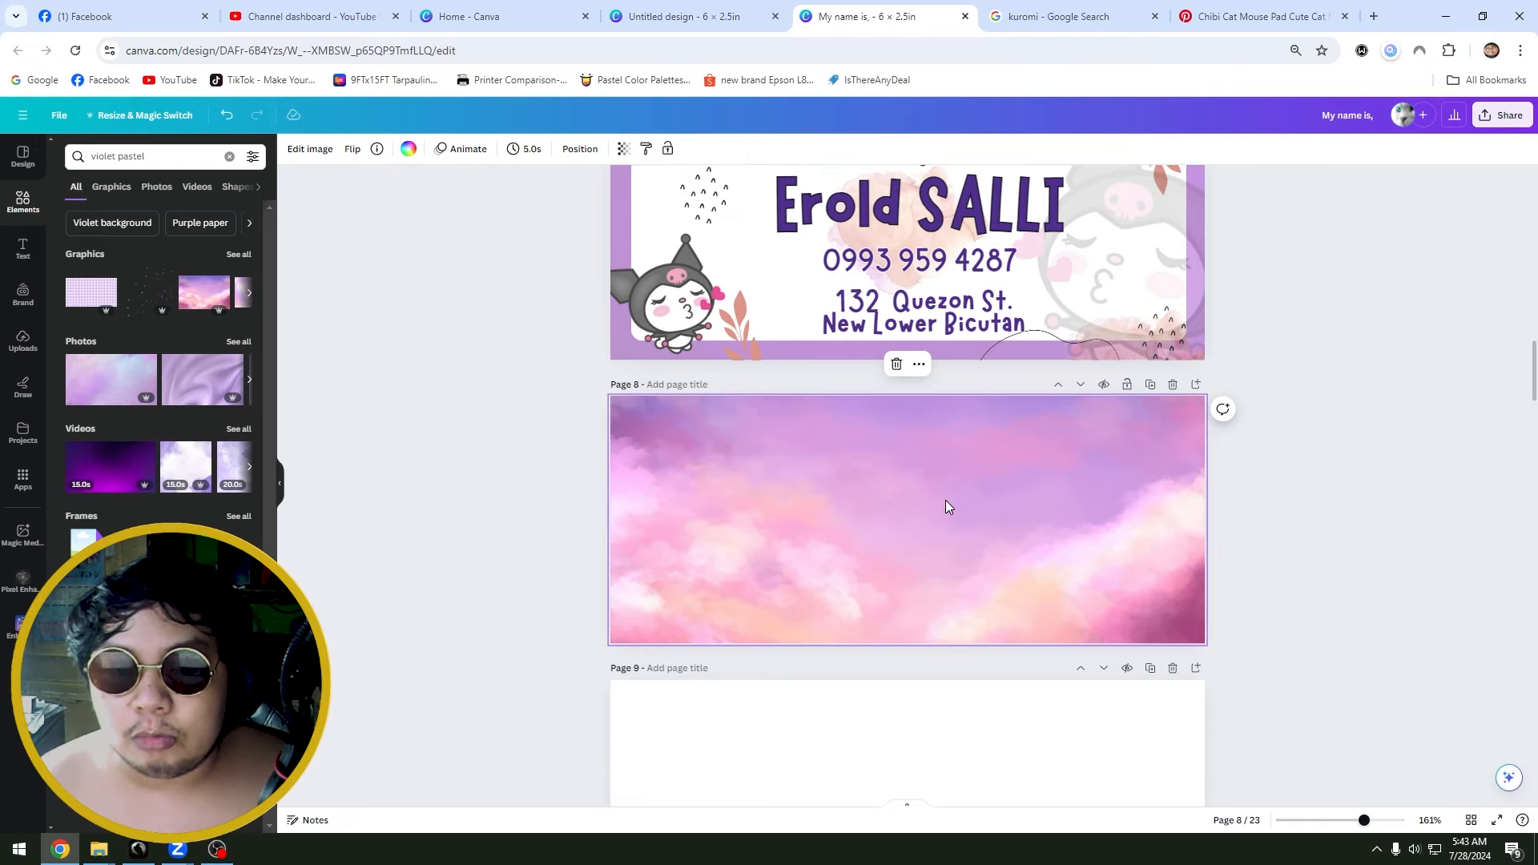
left_click(622, 149)
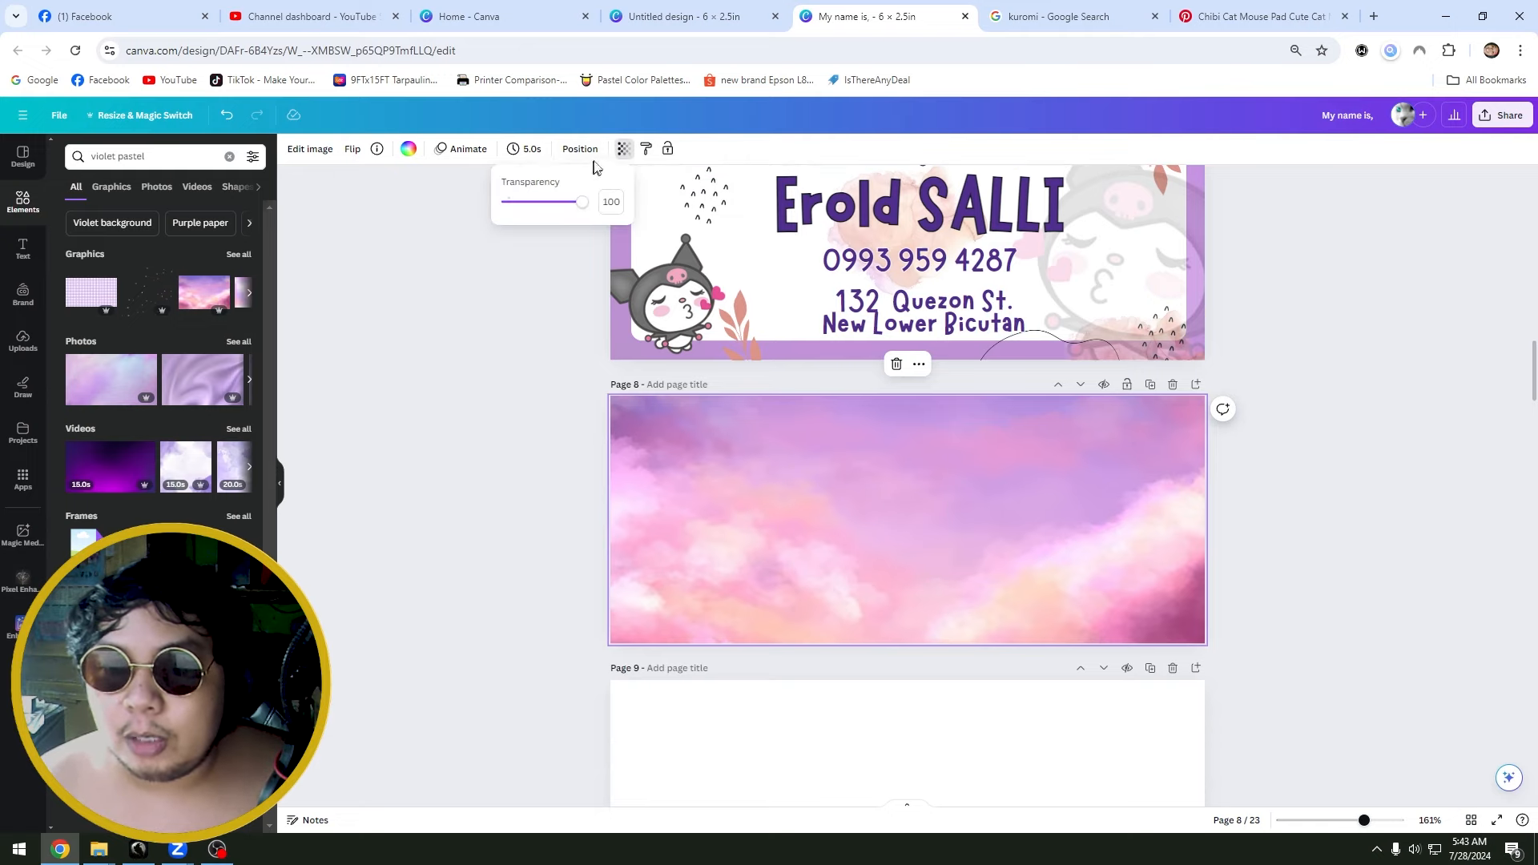
mouse_move(576, 207)
left_mouse_down()
mouse_move(543, 207)
mouse_move(563, 207)
left_mouse_up()
left_click(919, 483)
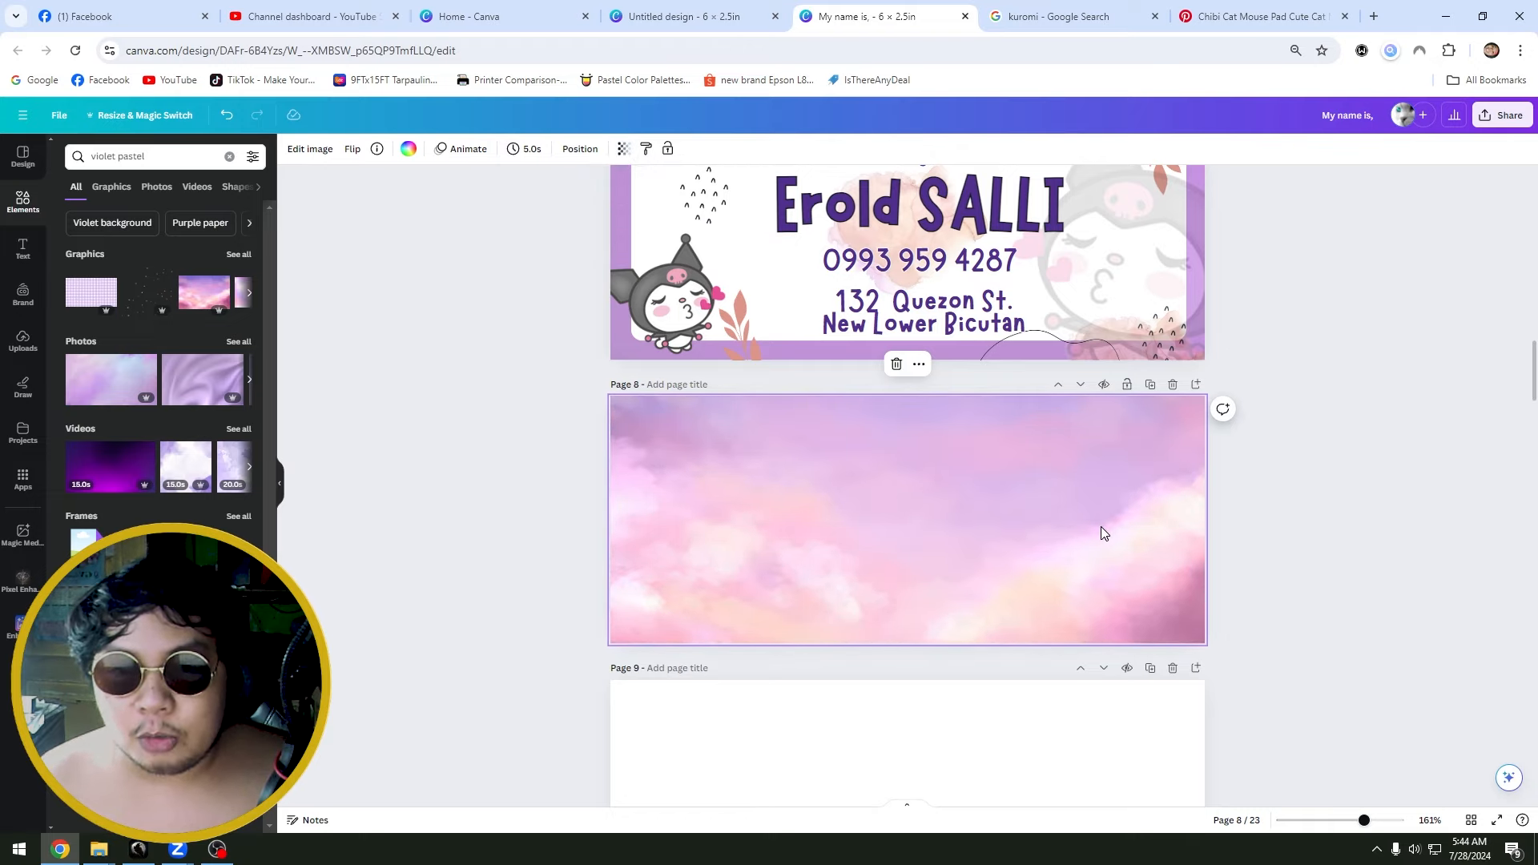
scroll(1106, 534, "up", 1)
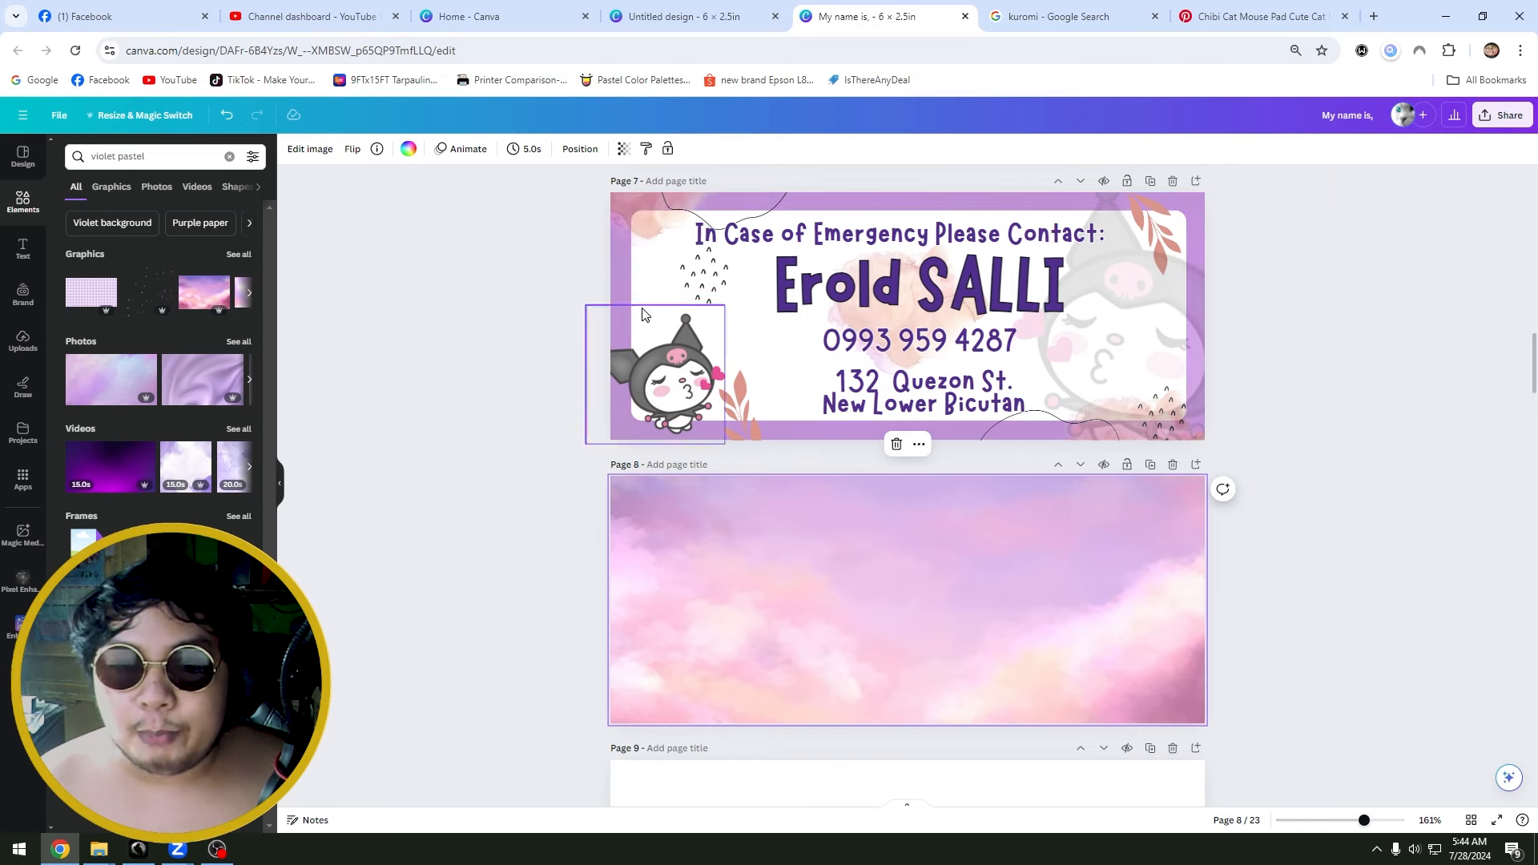
scroll(1134, 394, "up", 1)
scroll(1134, 394, "up", 12)
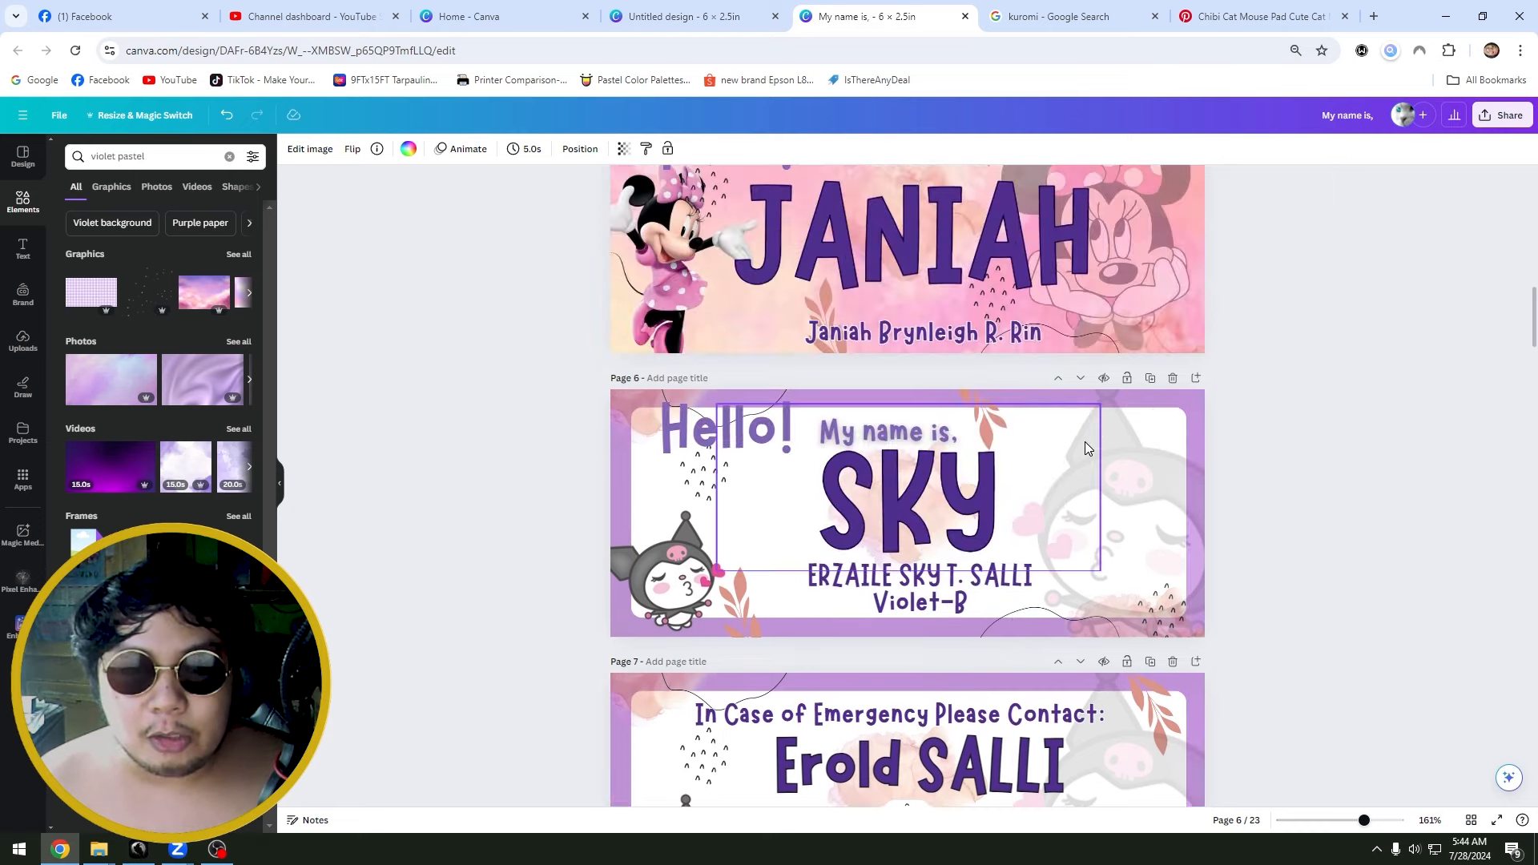
scroll(1137, 434, "up", 6)
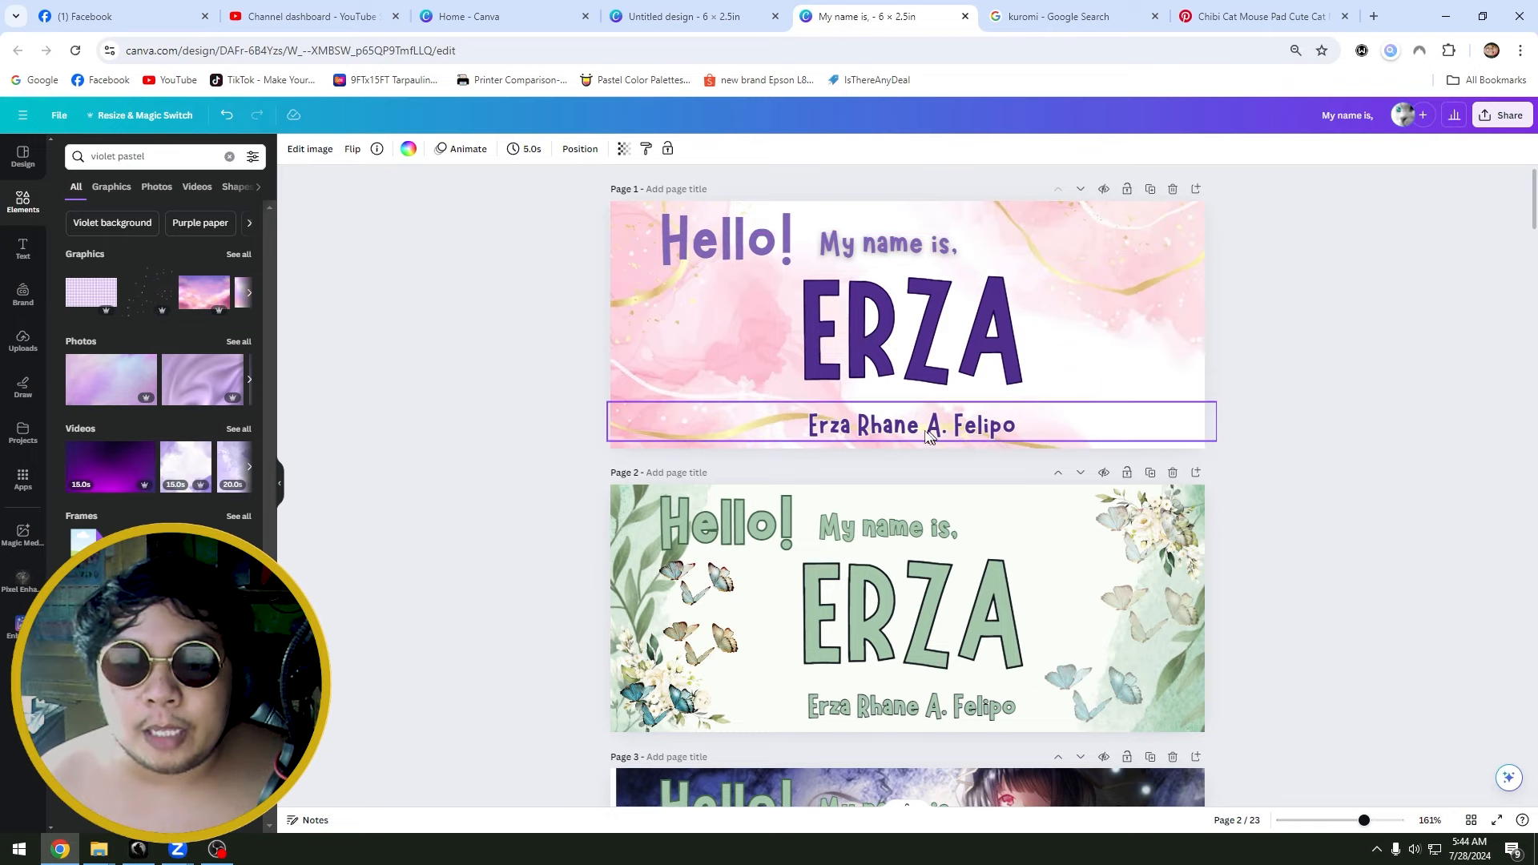
scroll(920, 431, "down", 20)
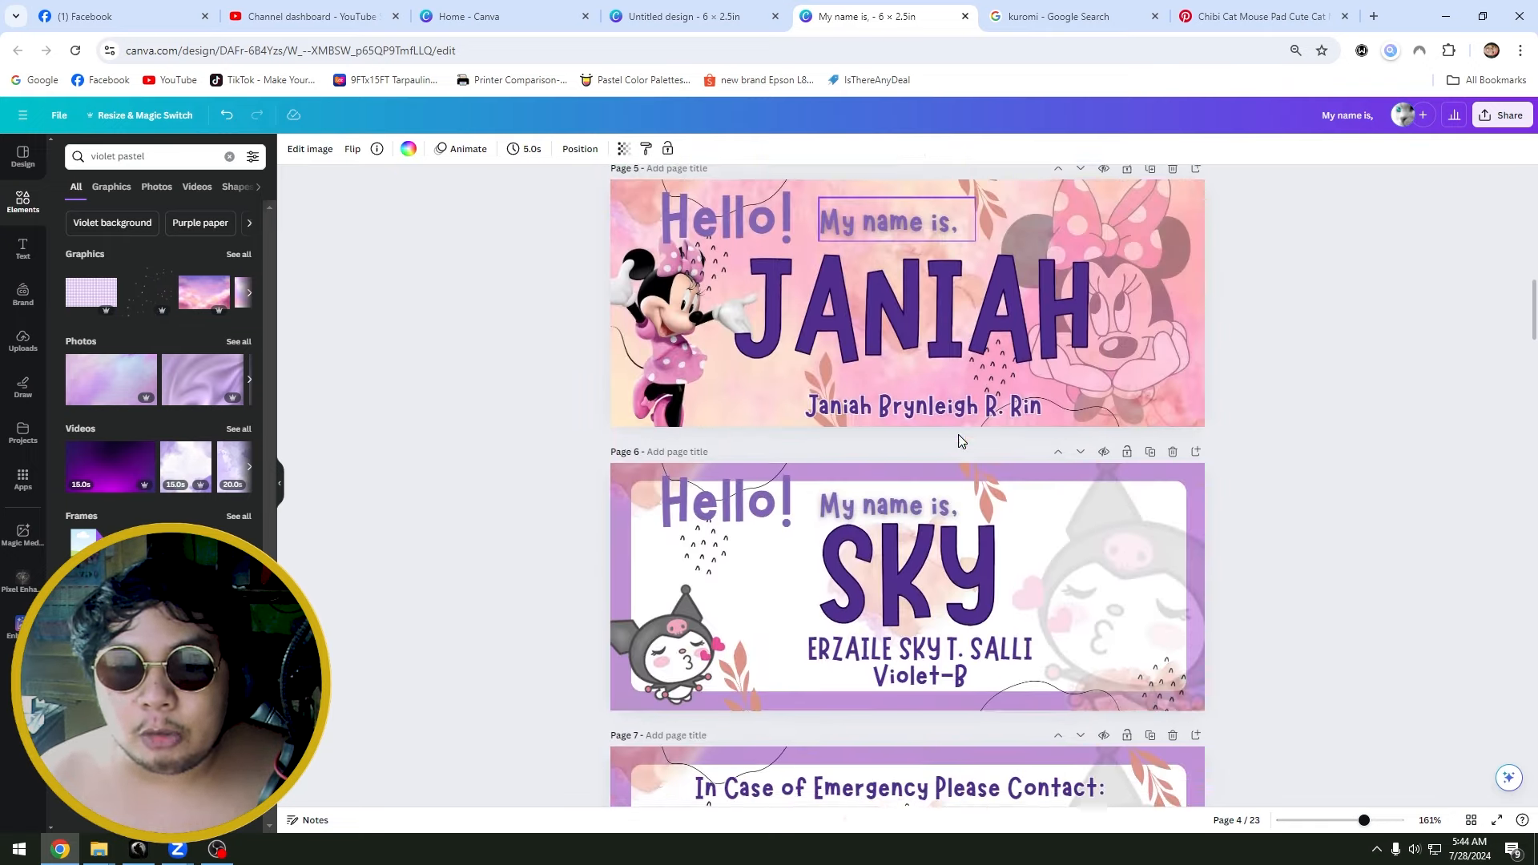
scroll(915, 428, "down", 1)
Search Elements for rectangles and add a purple rounded square to page 8
left_click(160, 160)
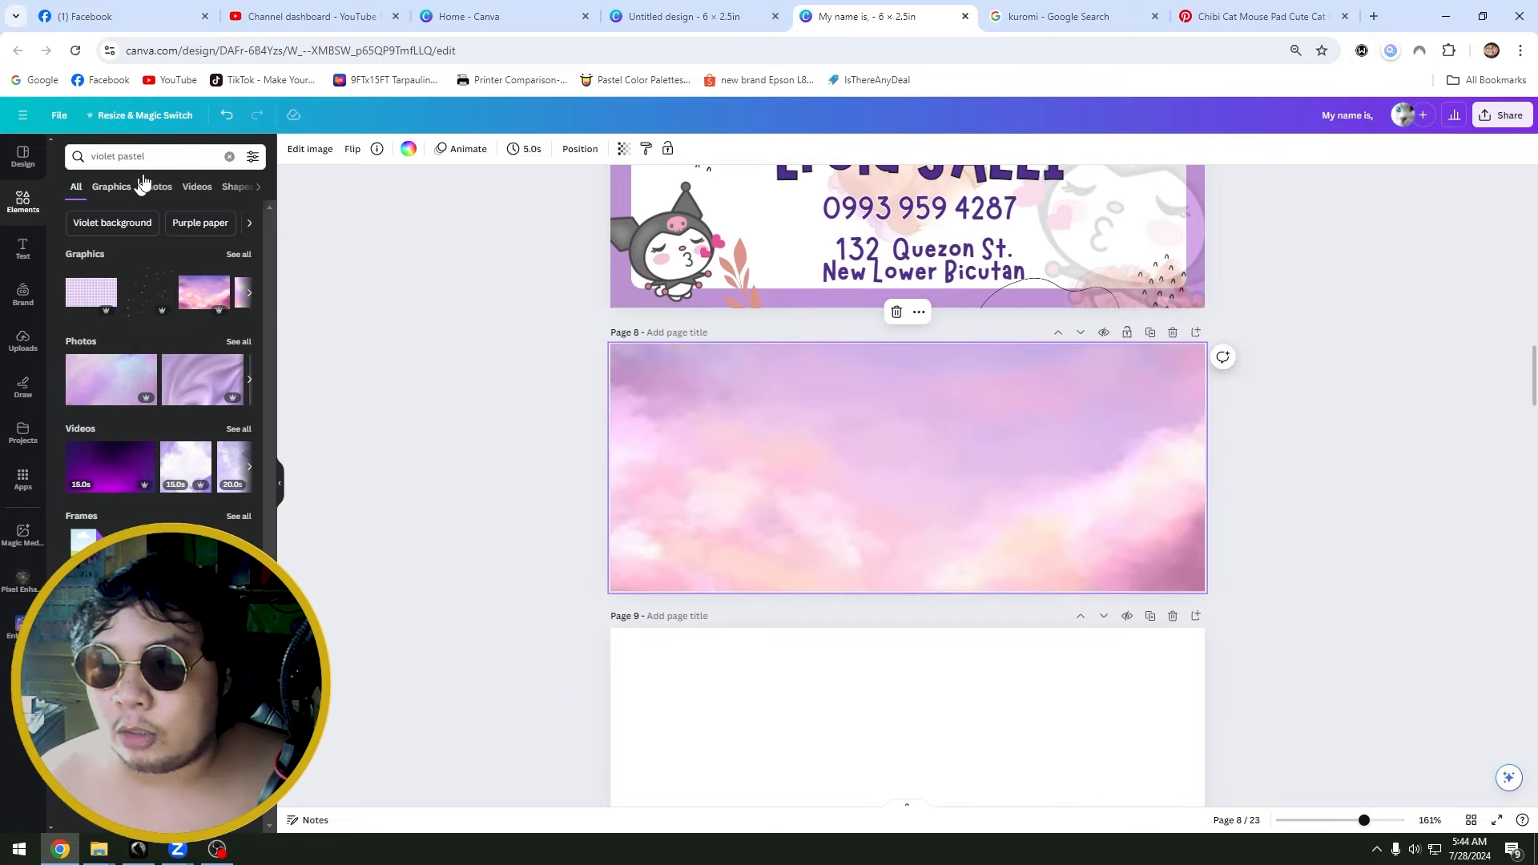
type("rec")
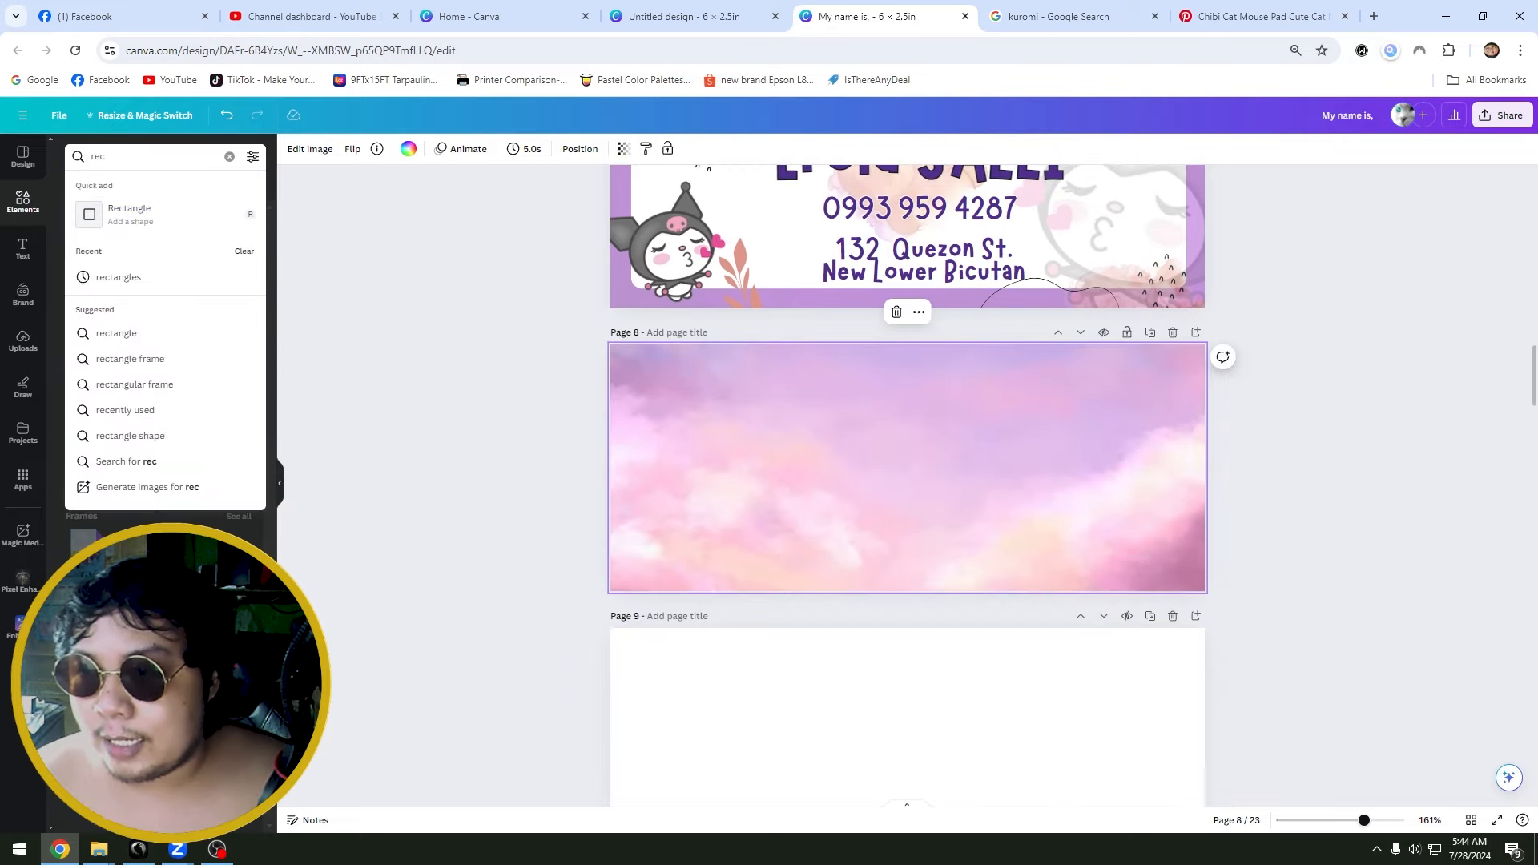
type("tal")
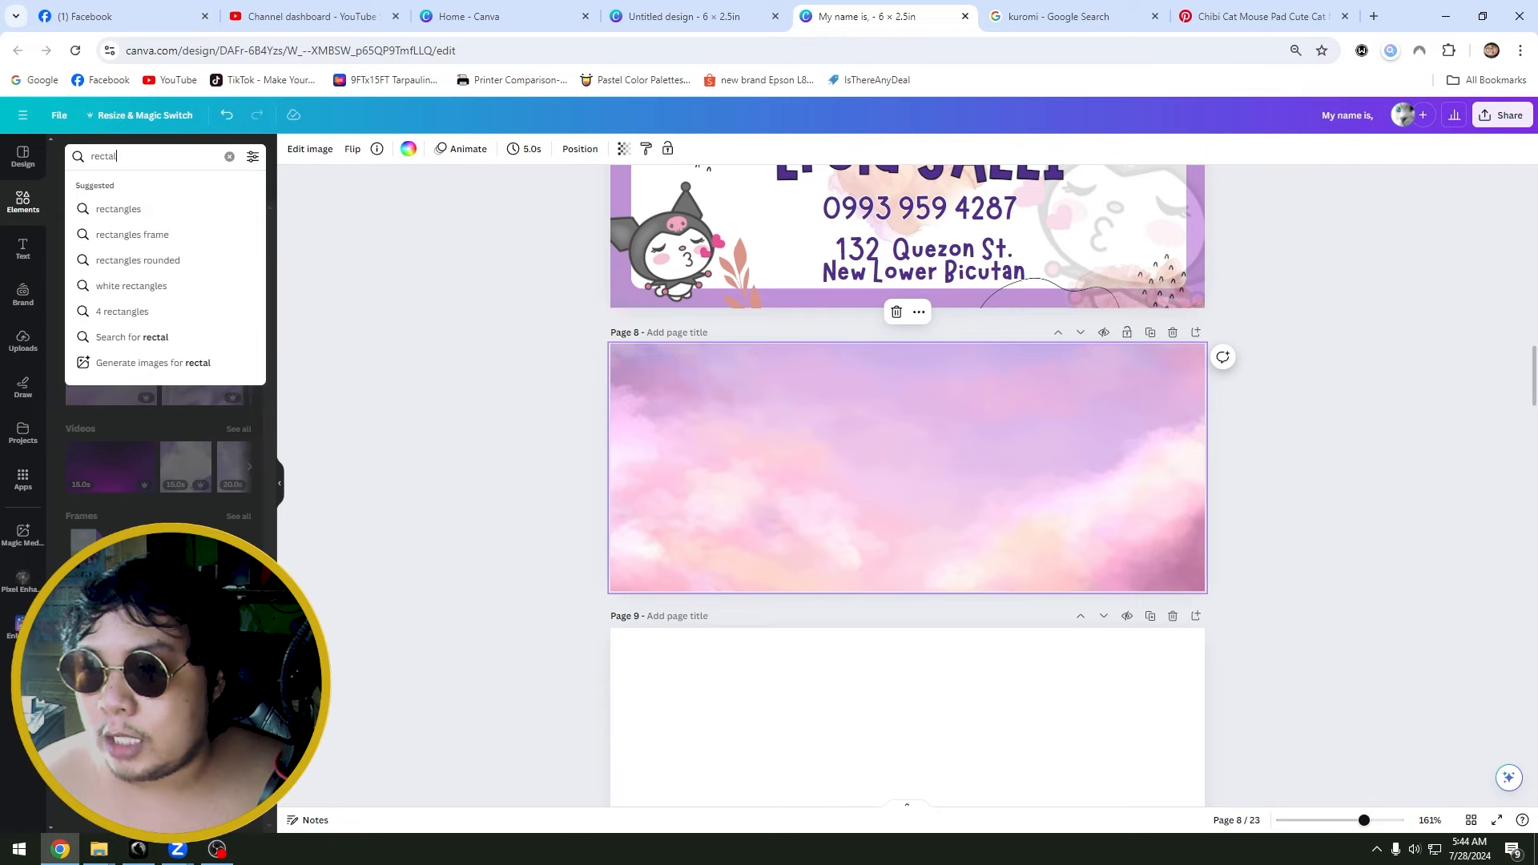
left_click(146, 209)
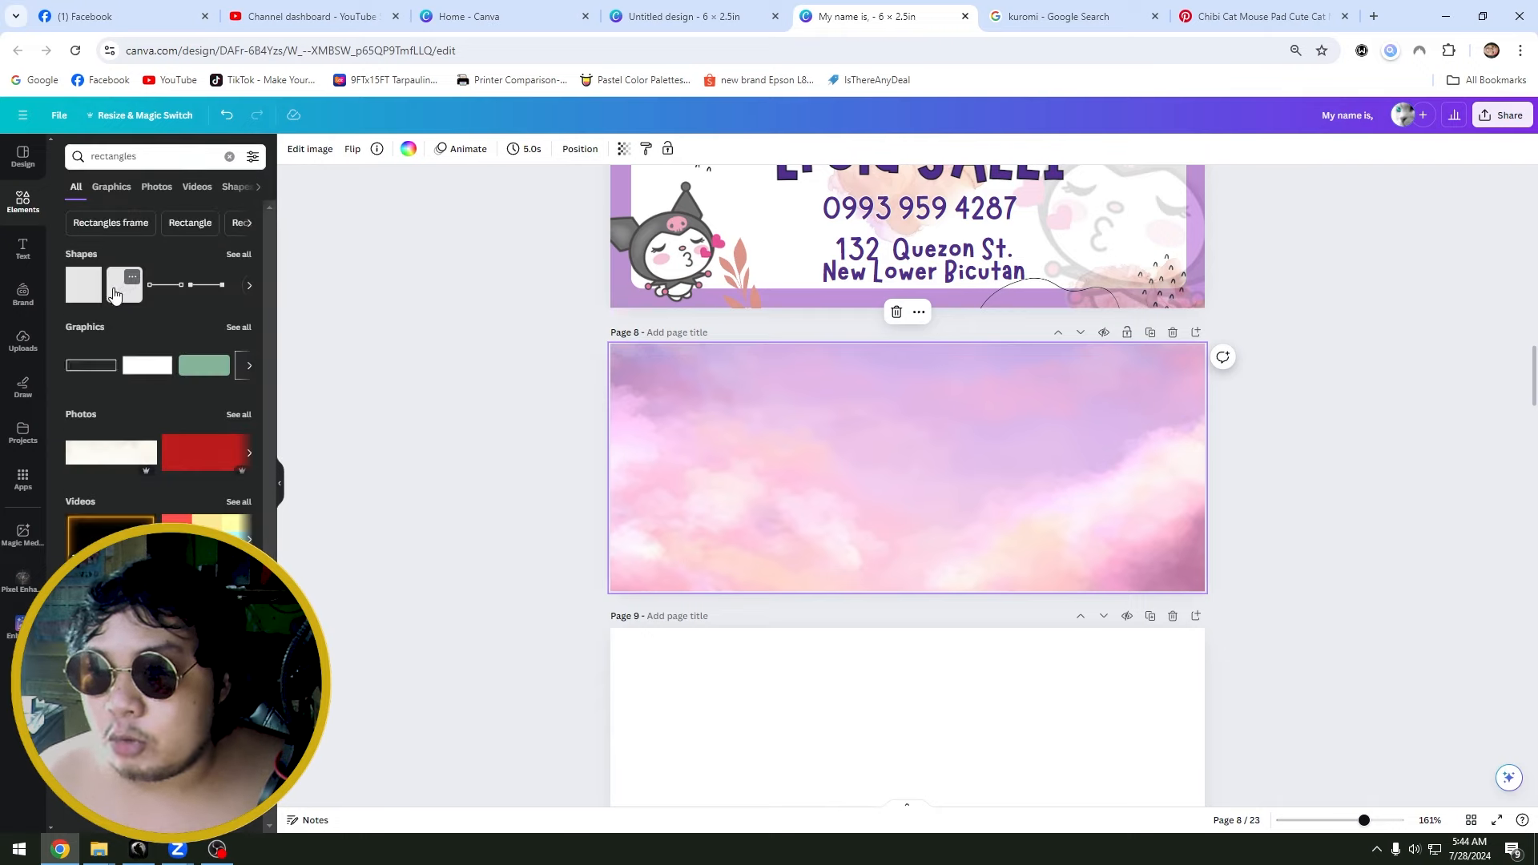
left_click(113, 299)
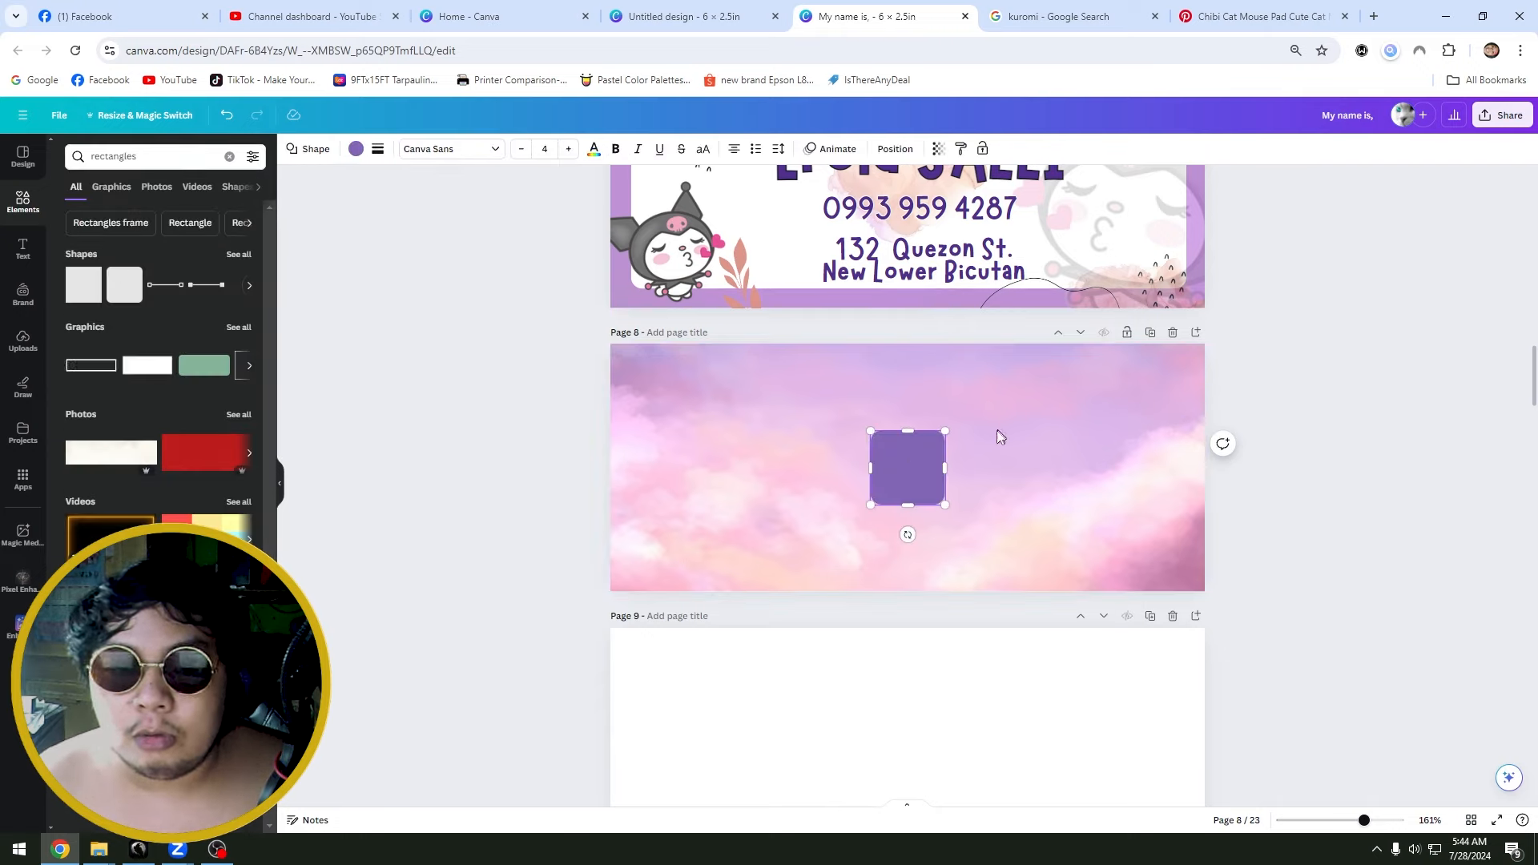
Stretch the square into a wide rounded panel about 5.5 by 2
left_click_drag(871, 506, 683, 532)
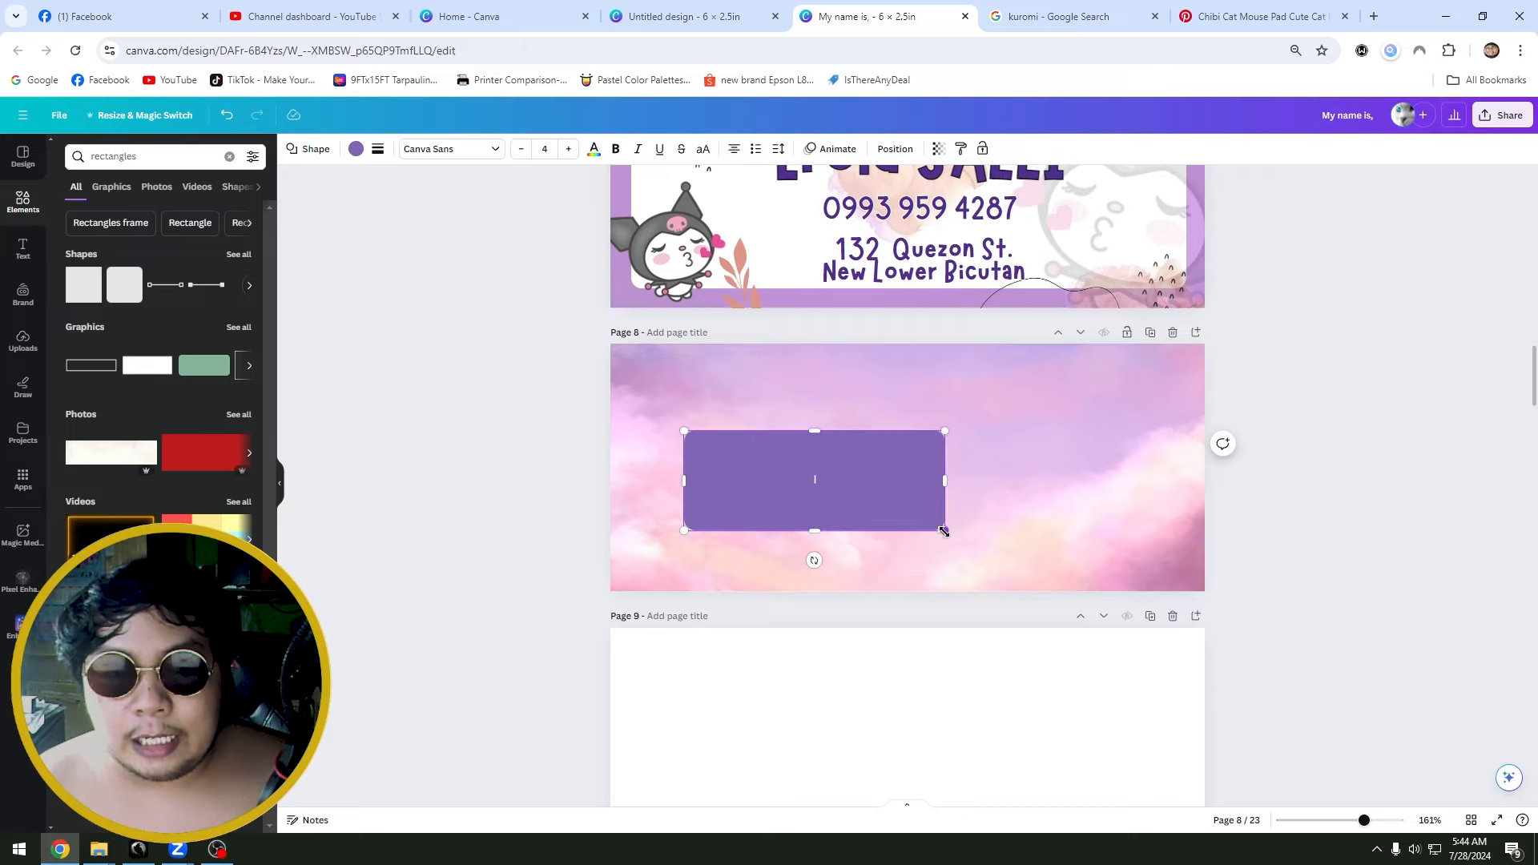
left_click_drag(945, 532, 1122, 567)
left_click_drag(951, 484, 934, 447)
left_click_drag(1105, 393, 1166, 369)
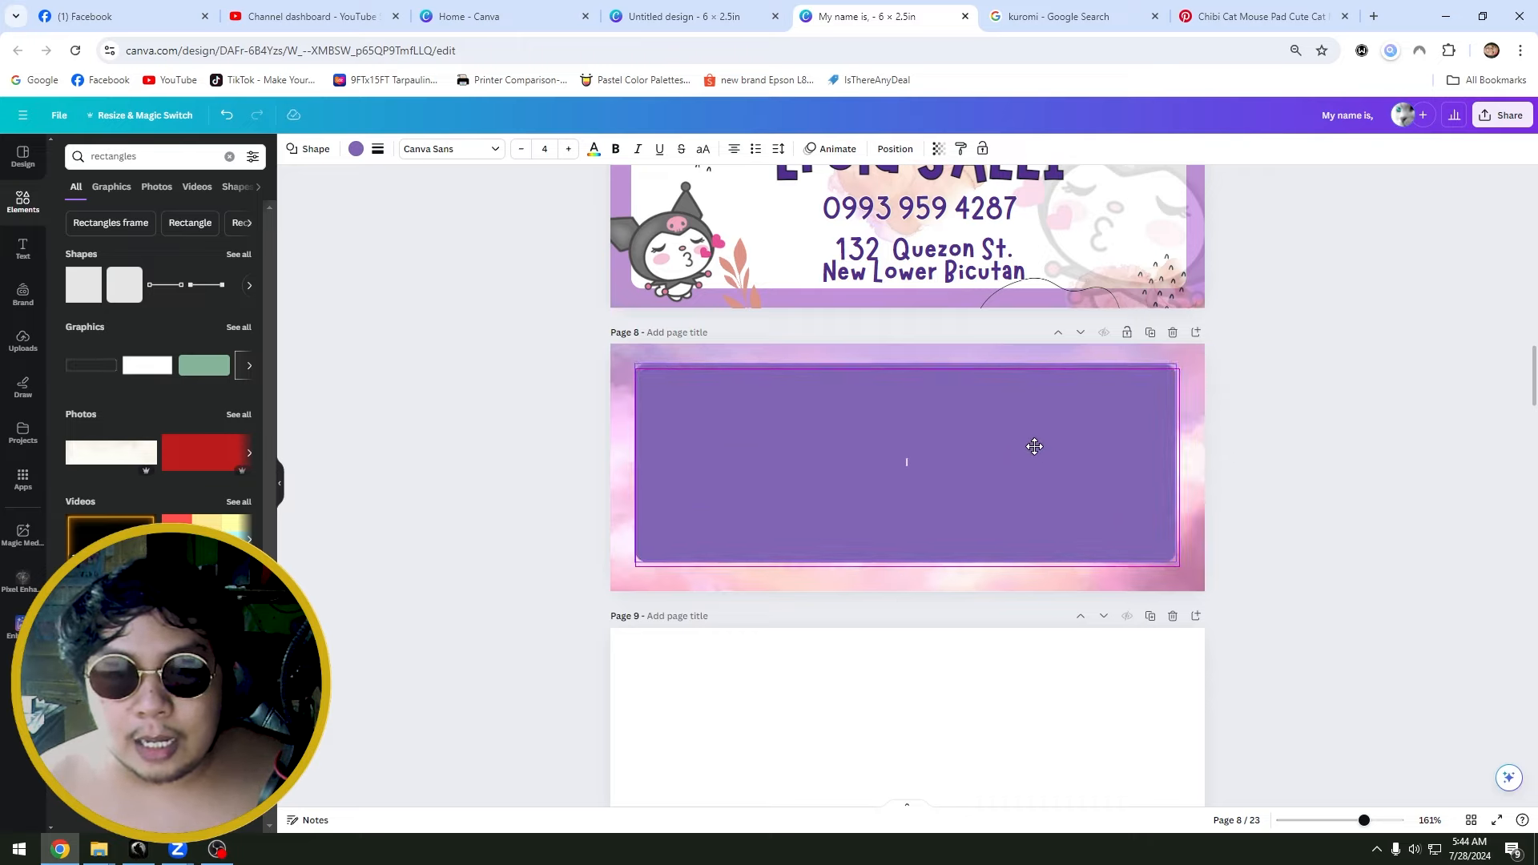
left_click_drag(908, 561, 907, 573)
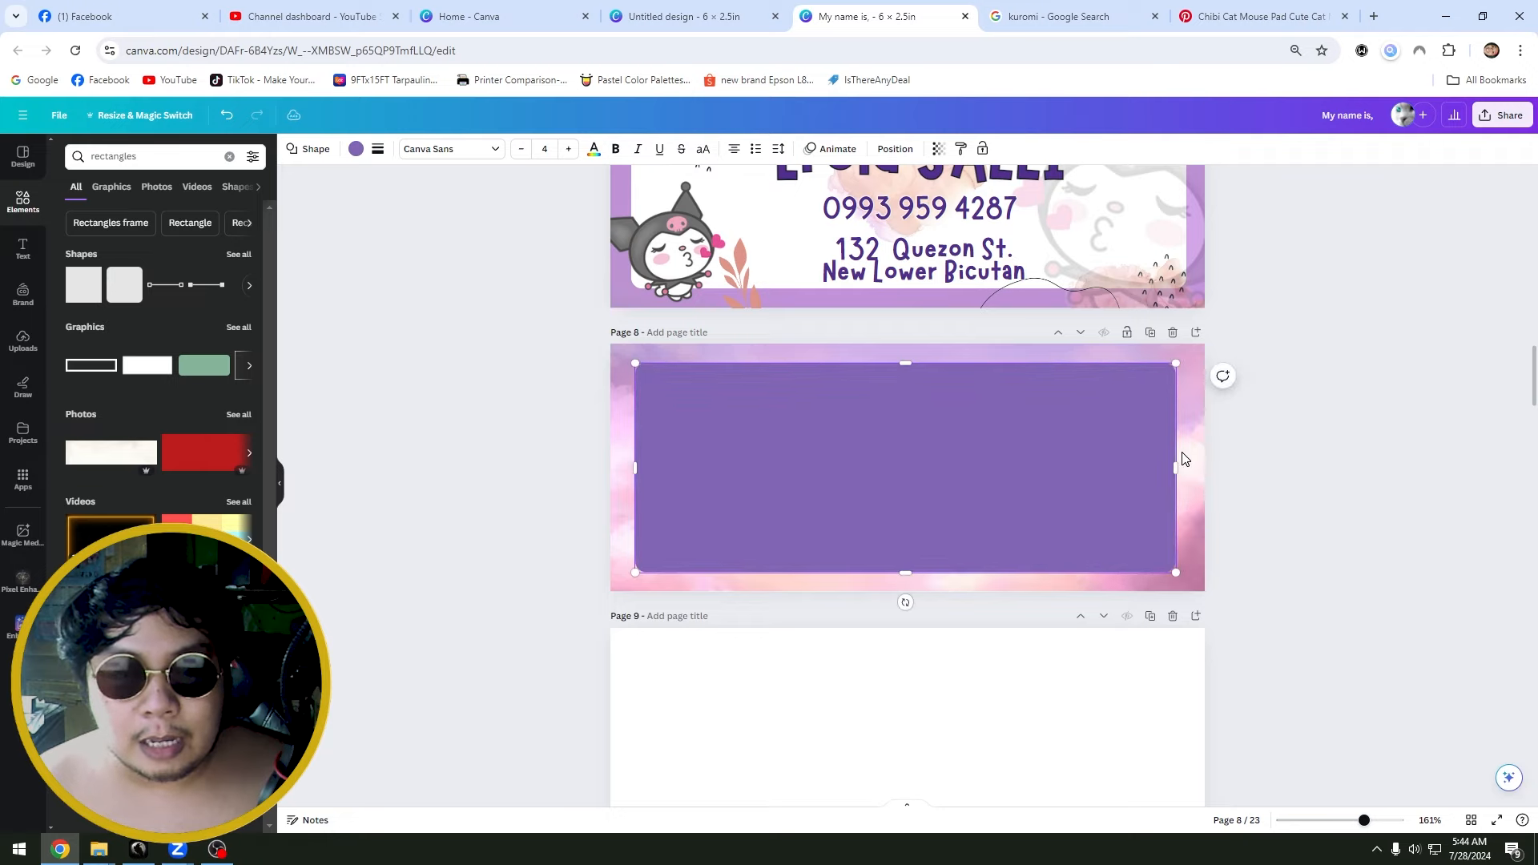
left_click_drag(1174, 465, 1179, 465)
left_click_drag(635, 467, 630, 467)
Centre the purple panel on page 8
left_click(1264, 460)
left_click_drag(988, 447, 1047, 448)
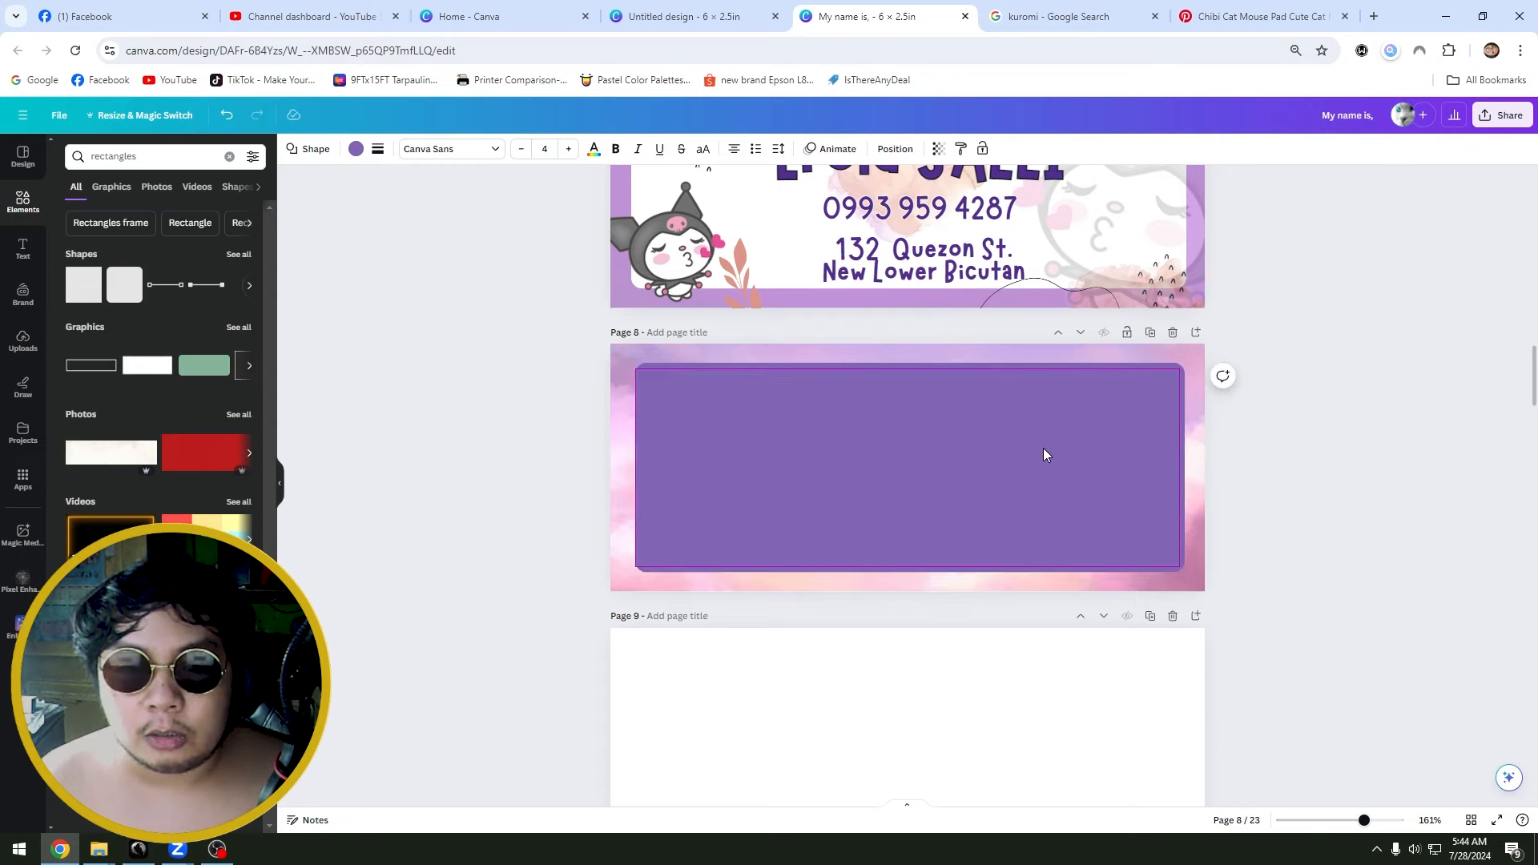
left_click(1258, 460)
left_click(909, 470)
left_click_drag(908, 469, 907, 469)
left_click(1279, 443)
left_click_drag(991, 446, 928, 455)
left_click(1250, 473)
Change the panel's colour from purple to white
left_click(356, 148)
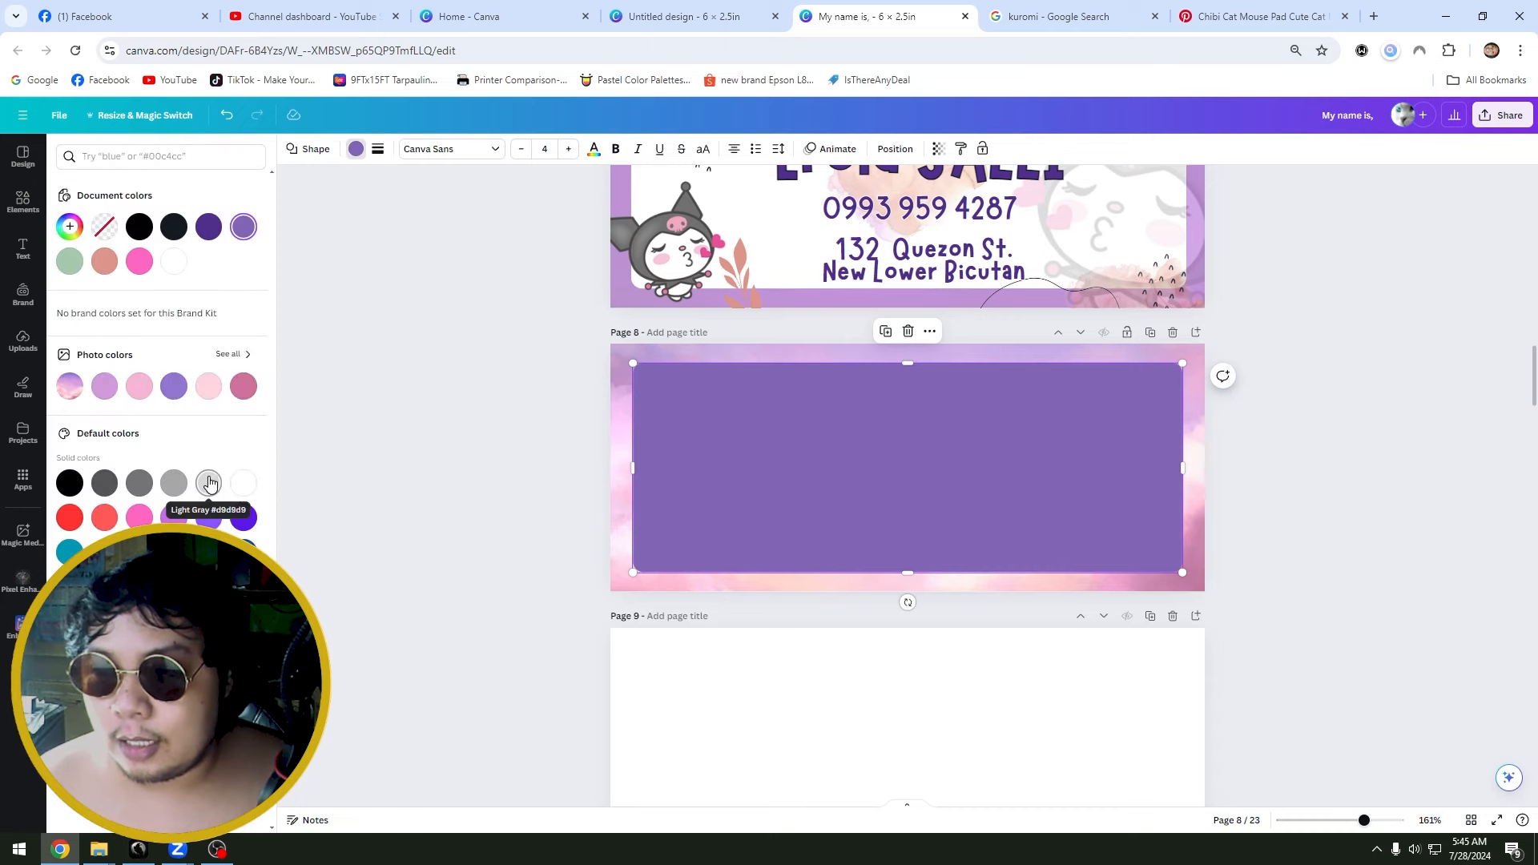
left_click(243, 483)
left_click(1328, 475)
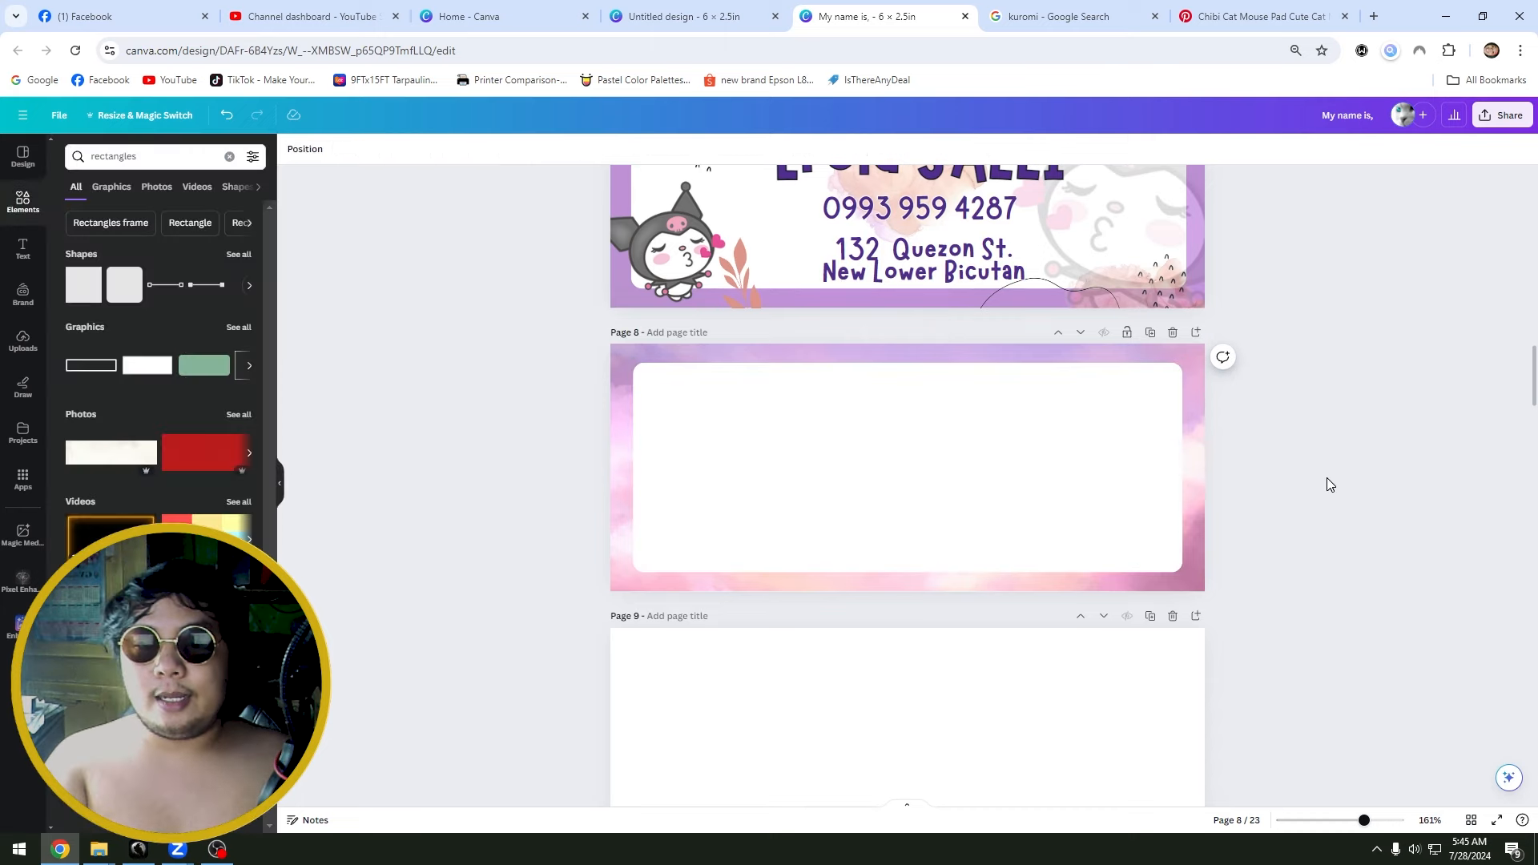
Paste copies of page 6's 'Hello!' and 'My name is,' text onto page 8's panel
scroll(1298, 513, "up", 5)
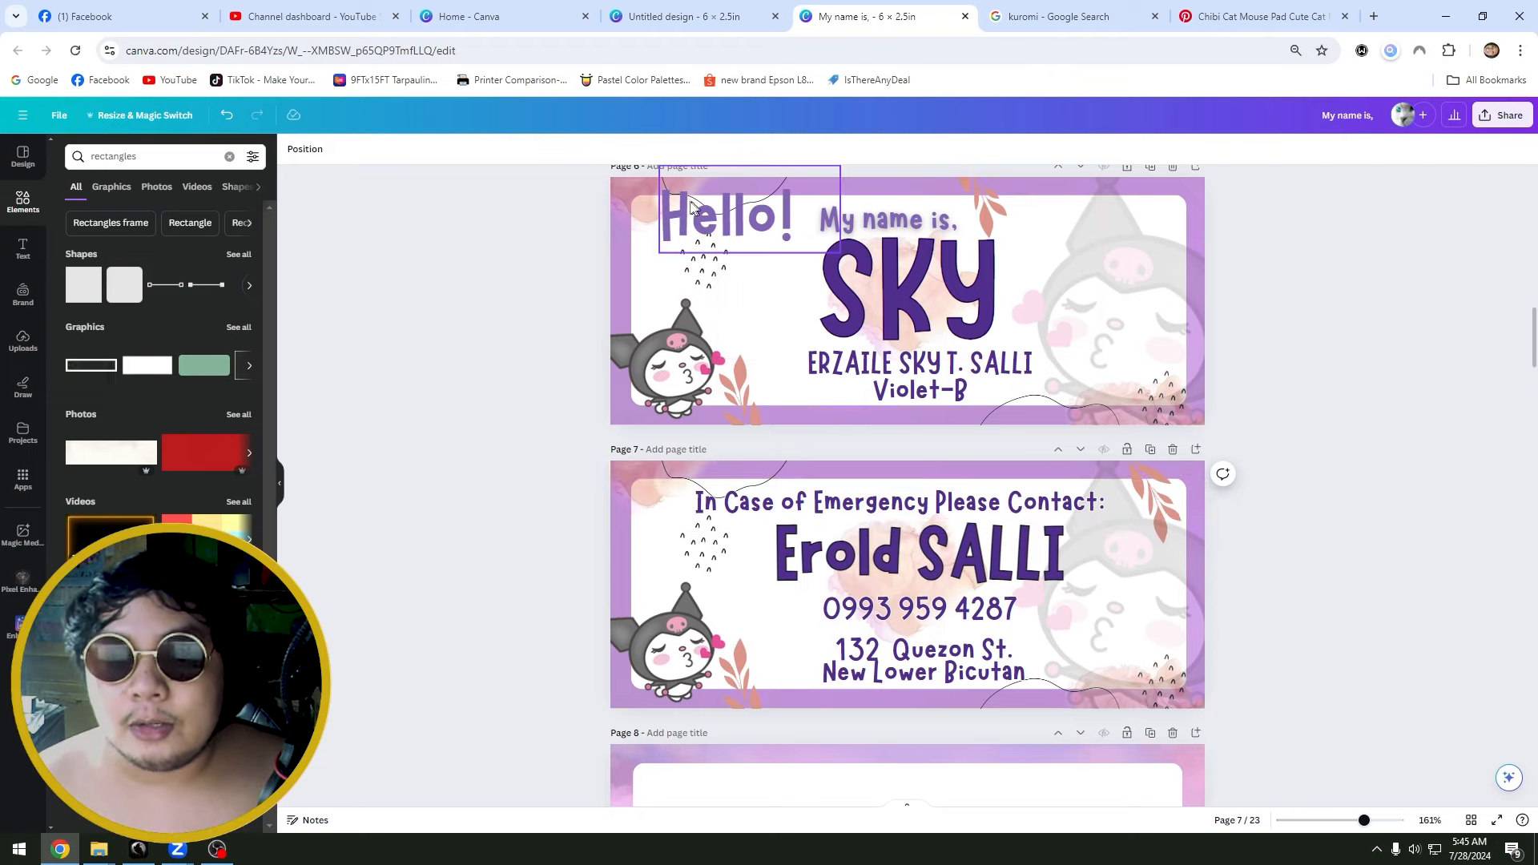
left_click(689, 277)
scroll(738, 430, "down", 5)
left_click(738, 430)
key("ctrl+v")
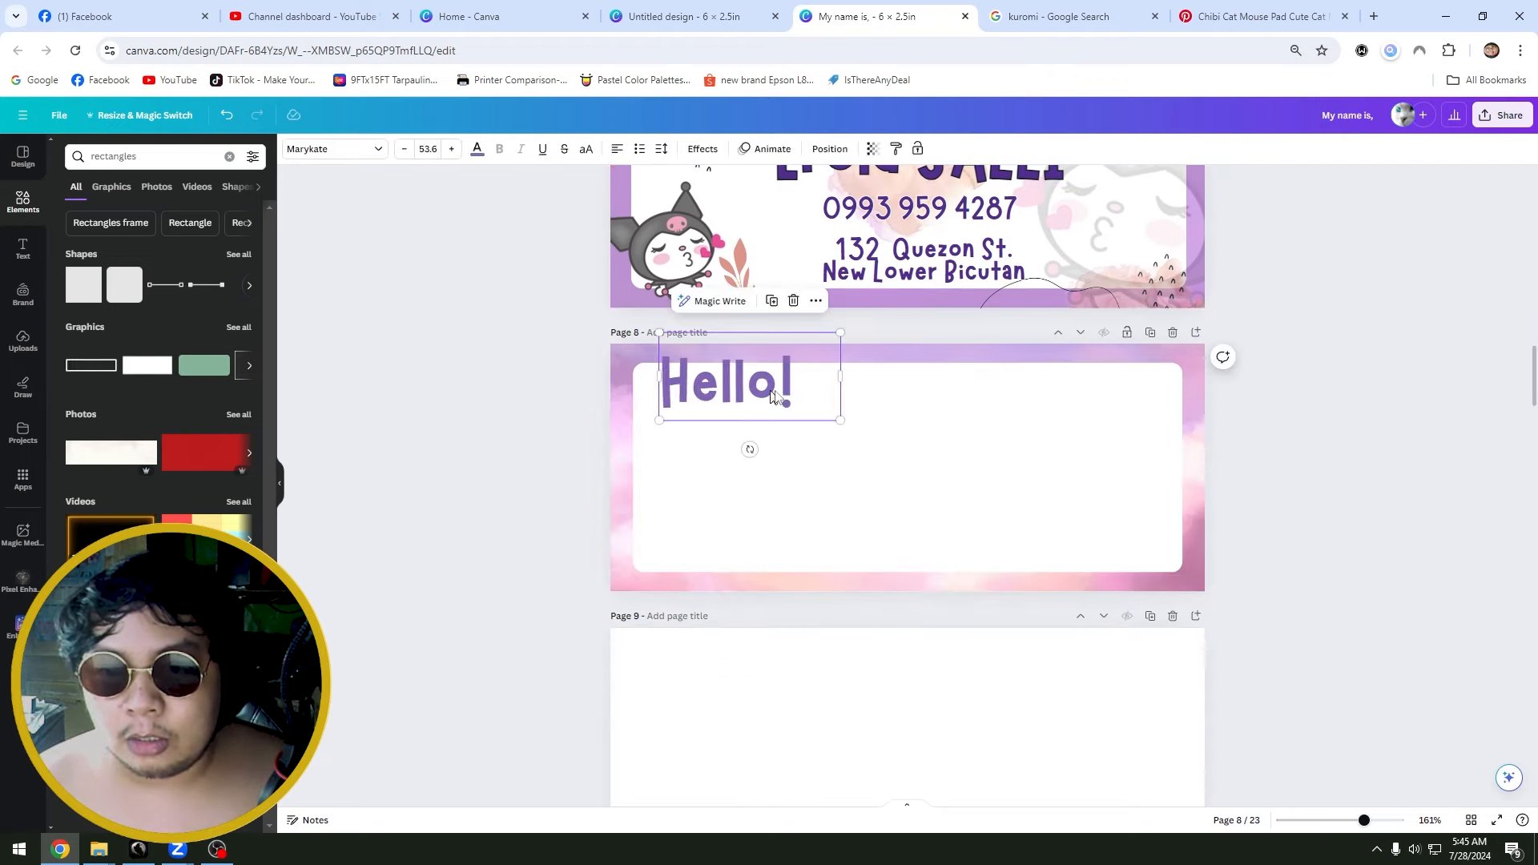
scroll(745, 447, "up", 7)
left_click(896, 378)
key("ctrl+c")
scroll(896, 378, "down", 6)
key("ctrl+v")
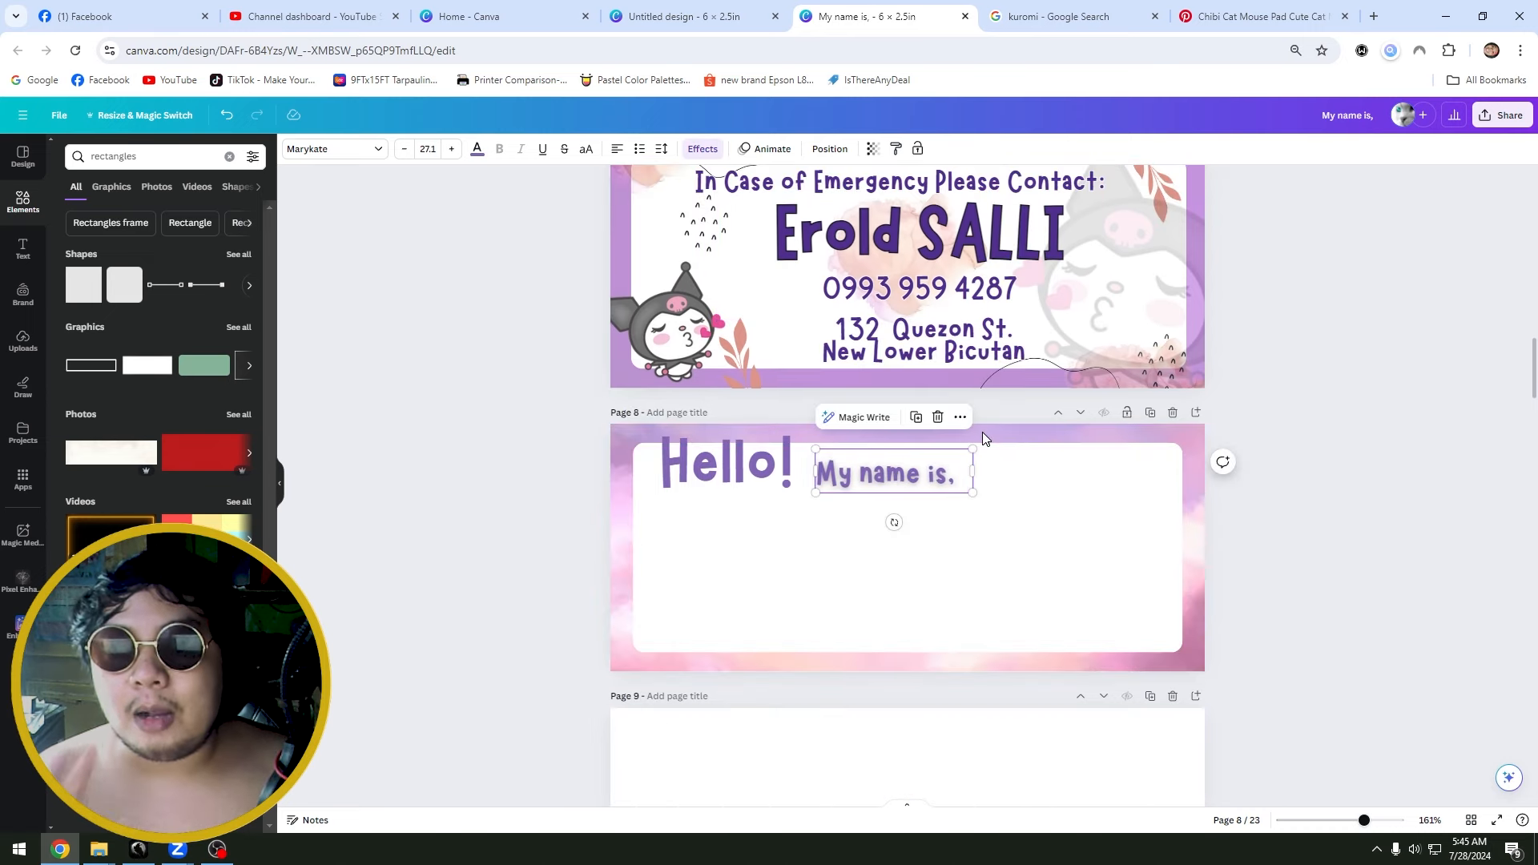
left_click(730, 473)
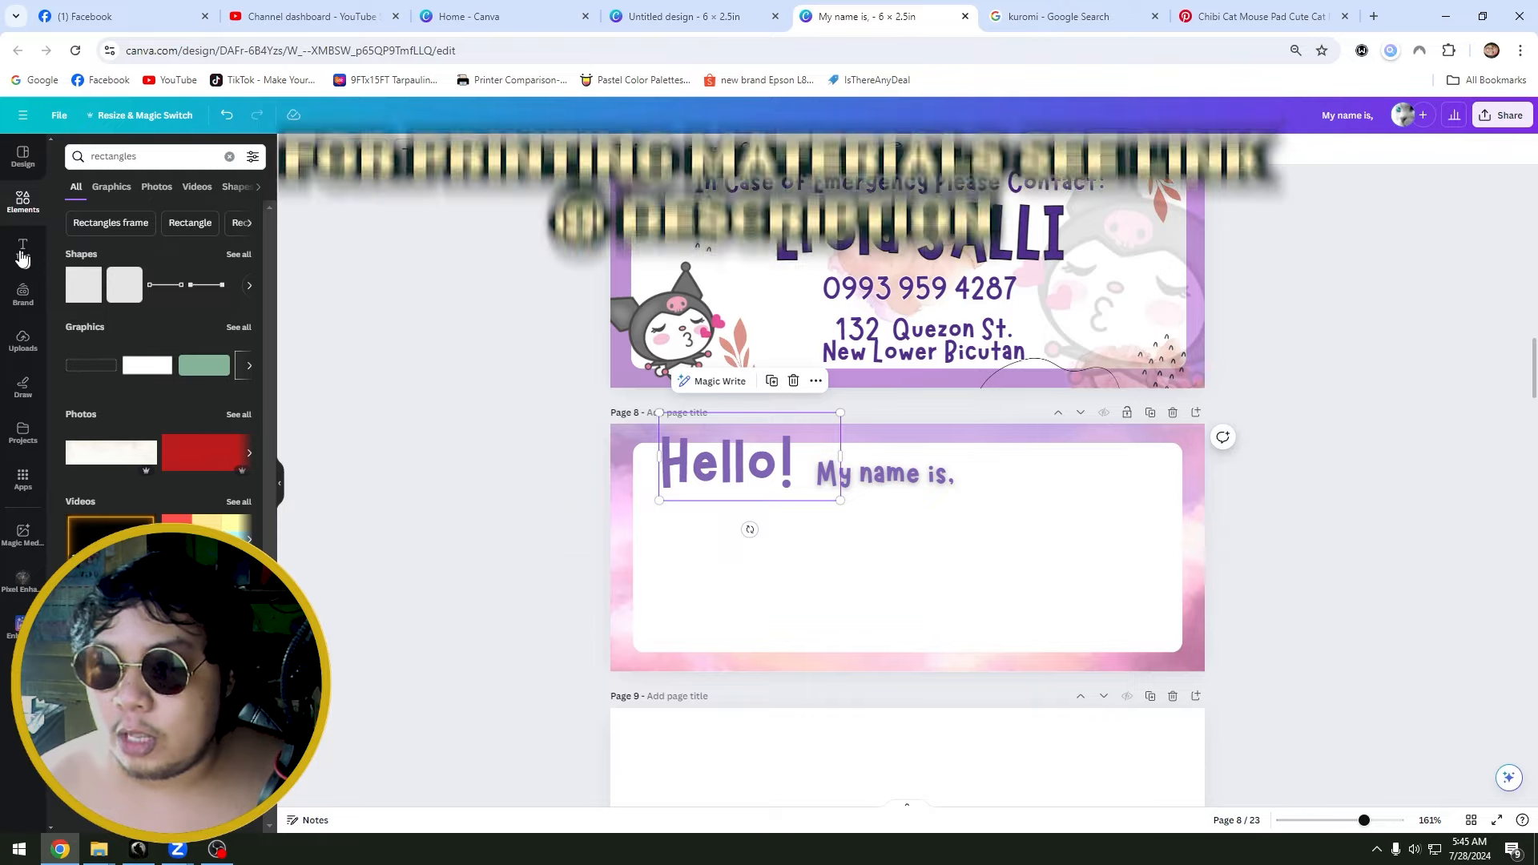
Add a heading text box across the panel below the greeting
left_click(22, 254)
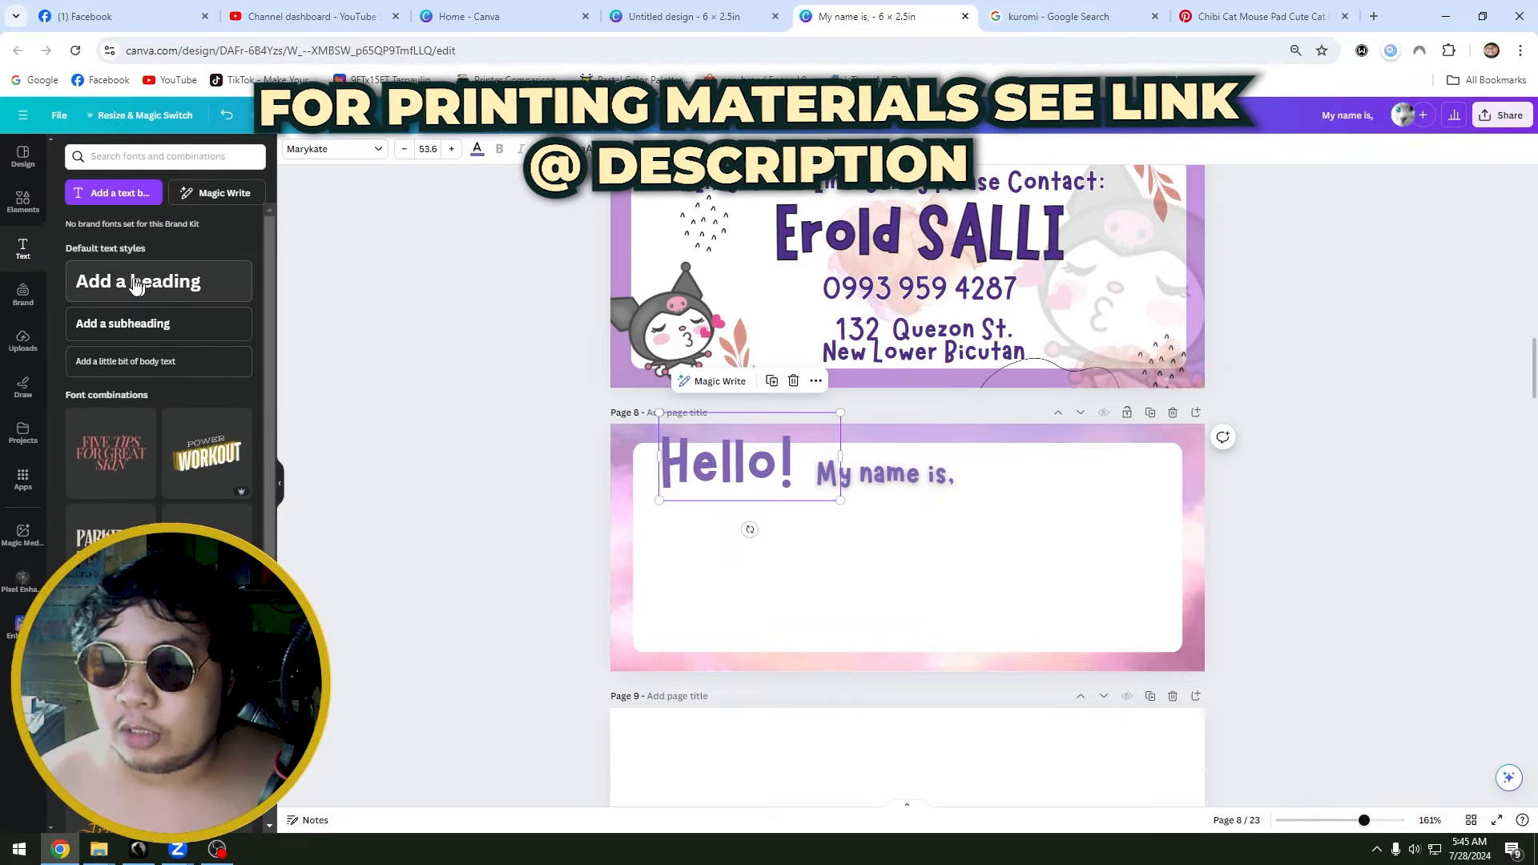
left_click_drag(145, 286, 763, 494)
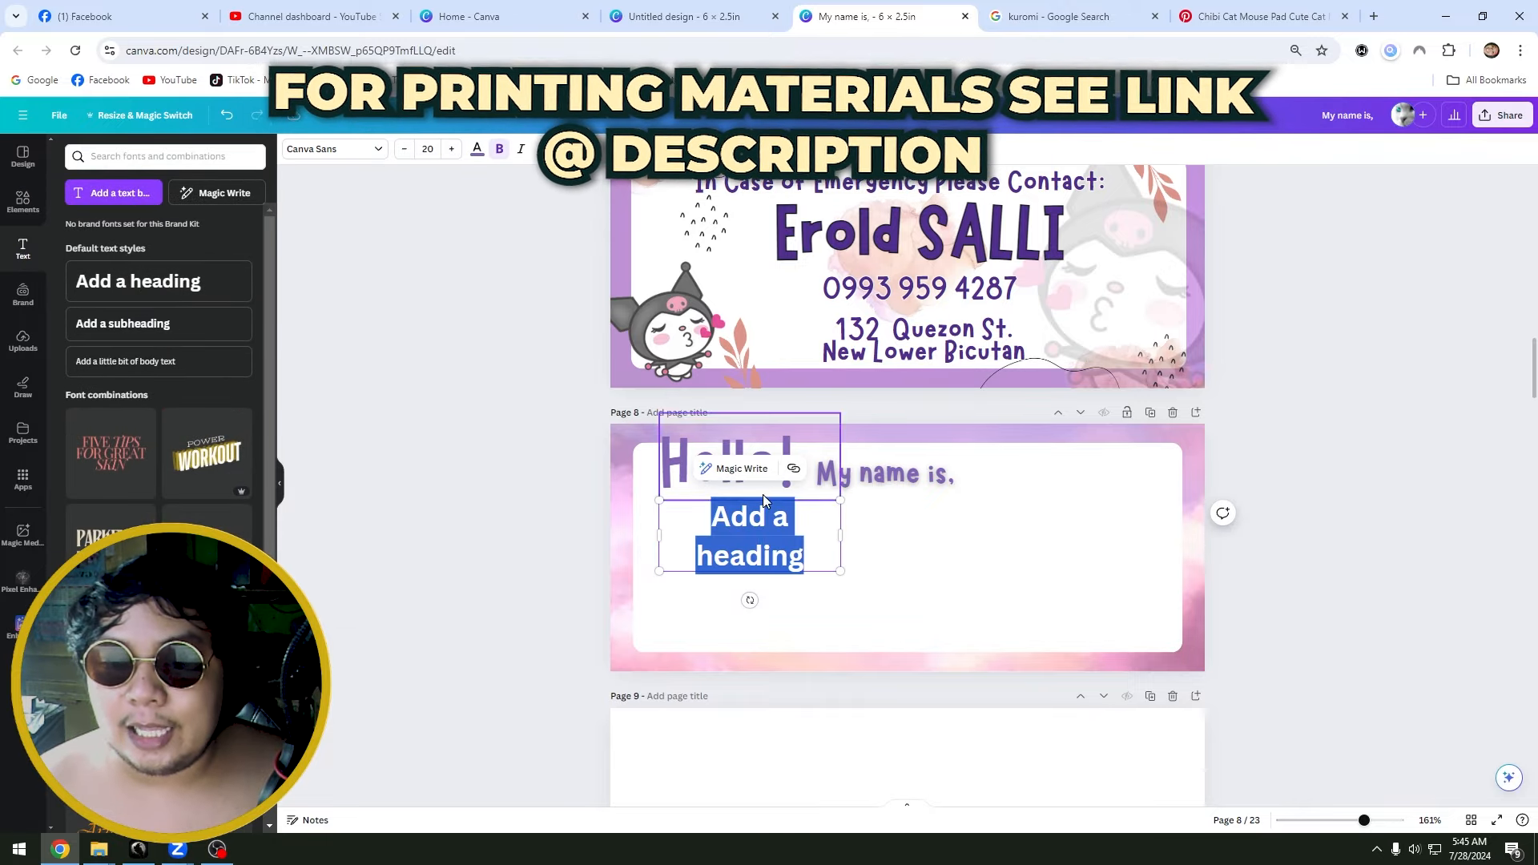
left_click_drag(846, 539, 1173, 583)
scroll(908, 544, "up", 3)
scroll(755, 516, "down", 3)
left_click(734, 464)
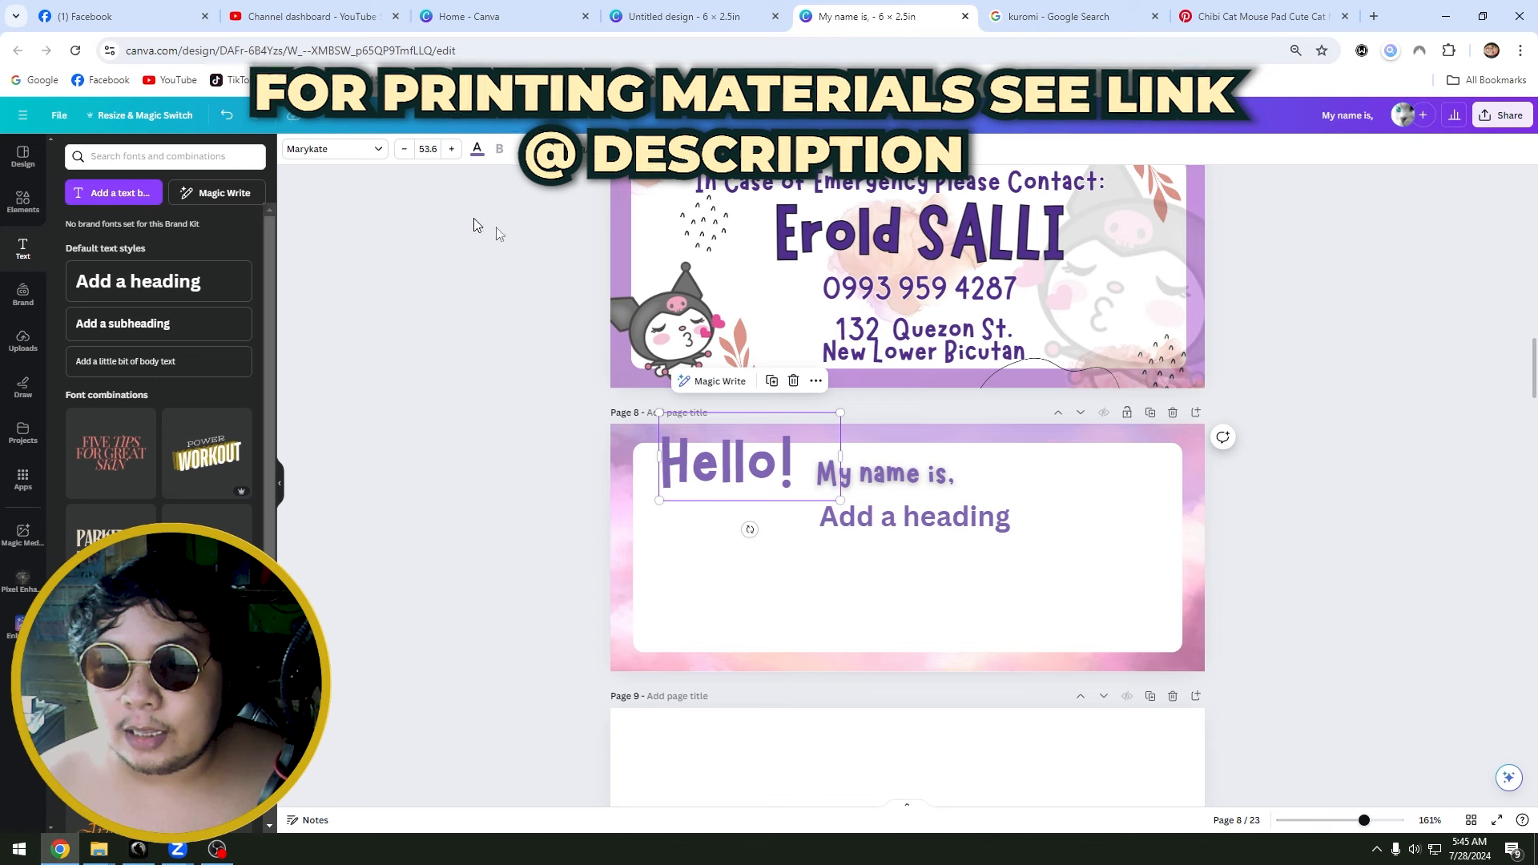
left_click(937, 555)
left_click_drag(952, 517, 944, 540)
left_click(943, 544)
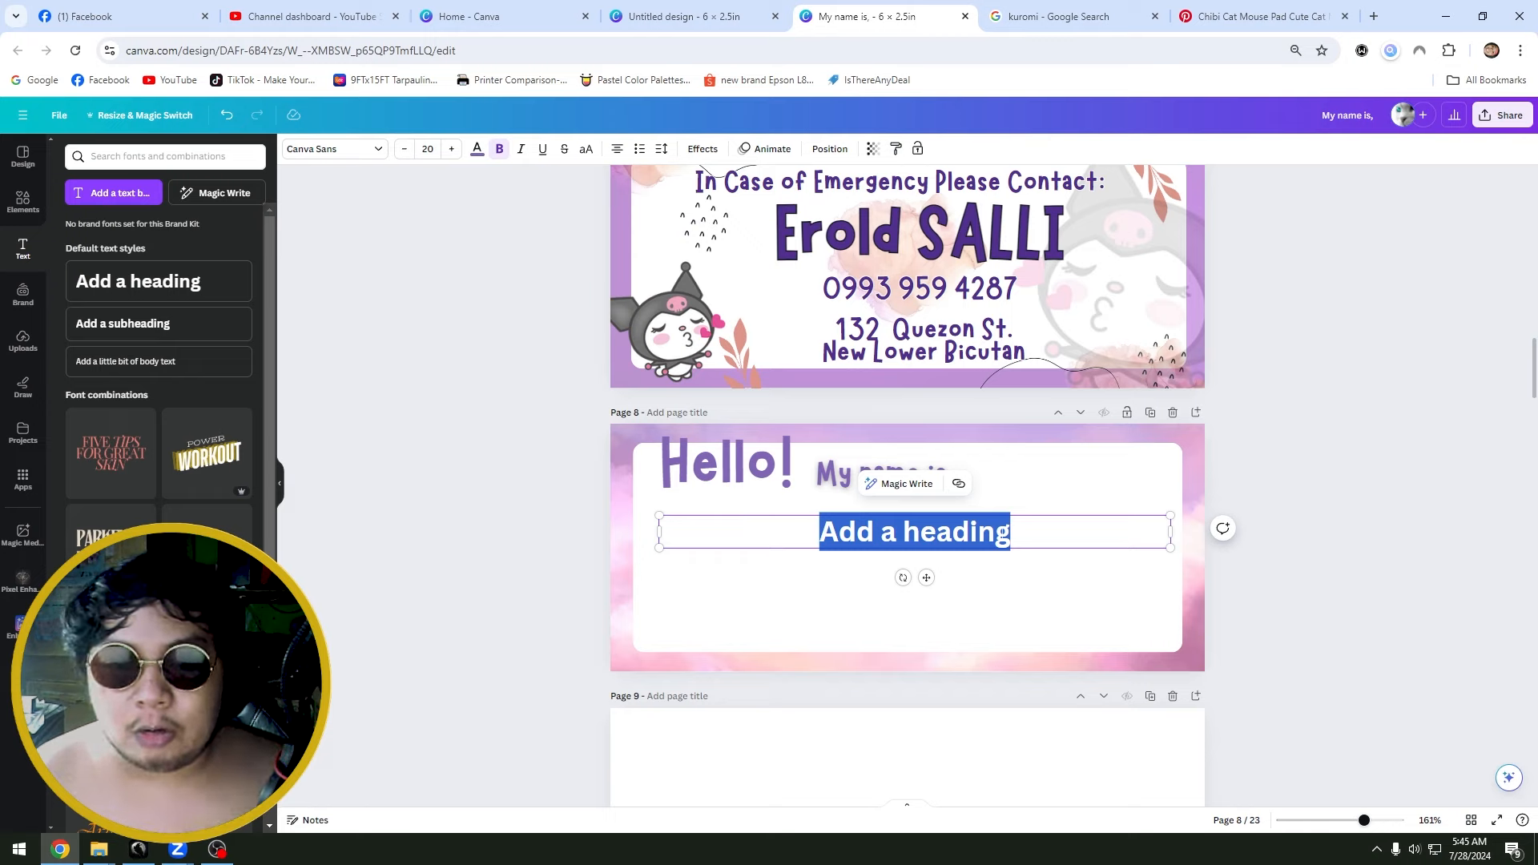
Type GEM, try it in the Brittany script font, then delete that text box
type("GEM")
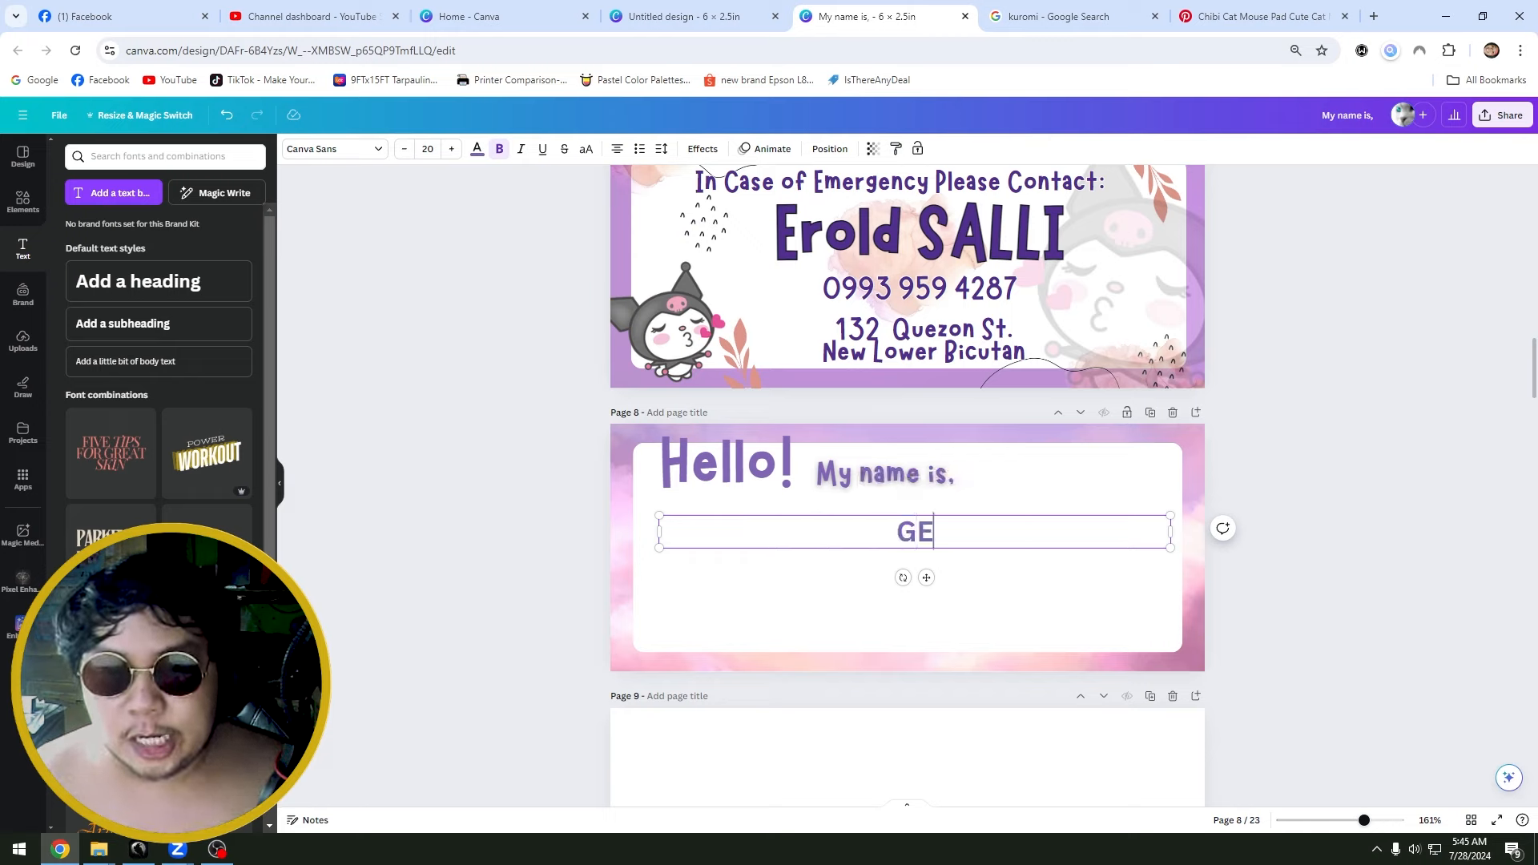
key("ctrl+a")
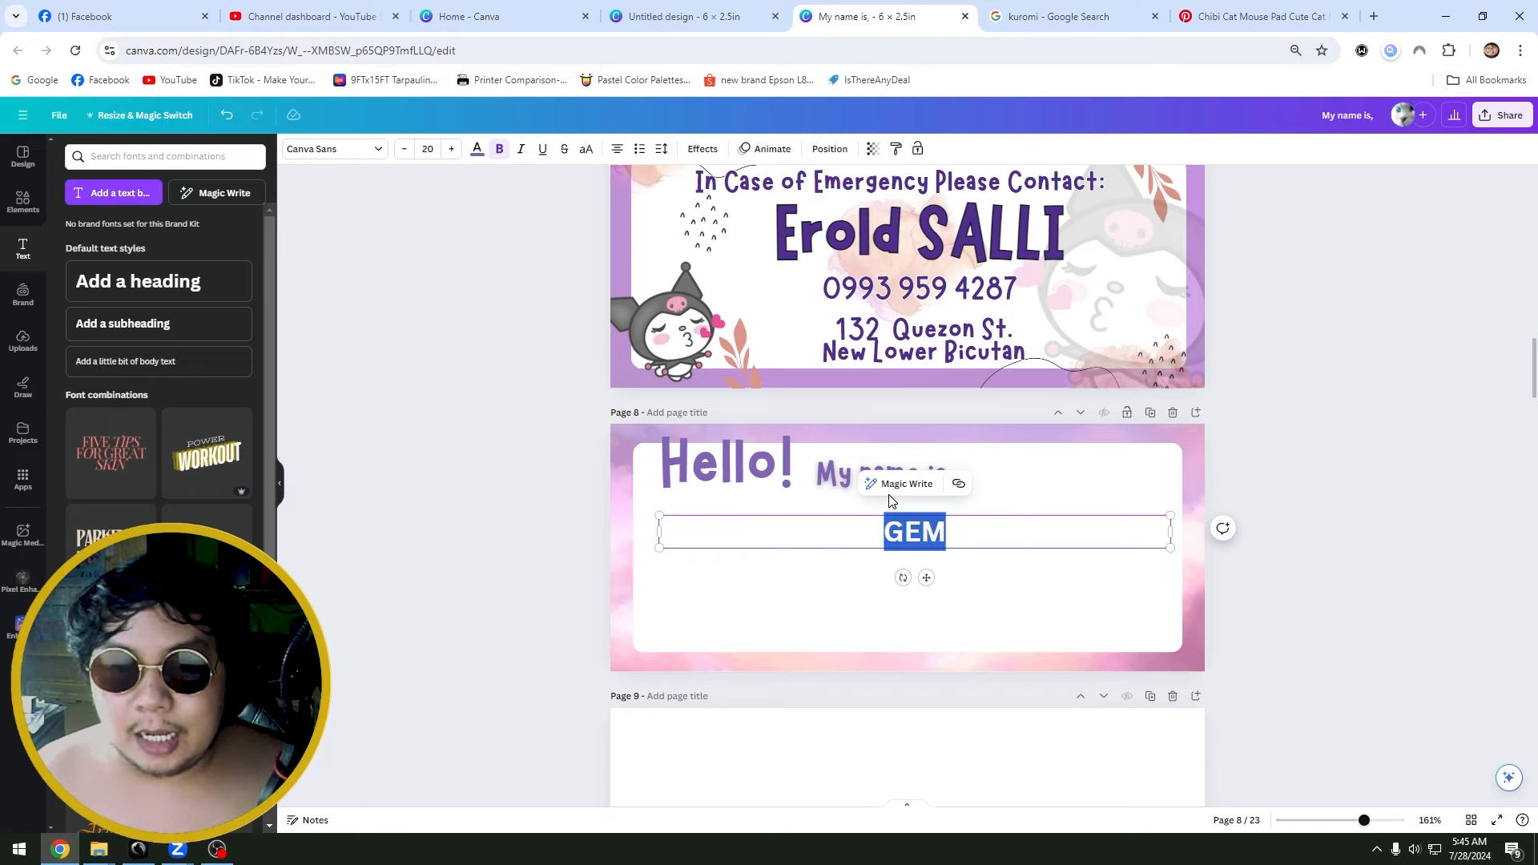
left_click(380, 151)
scroll(240, 433, "down", 5)
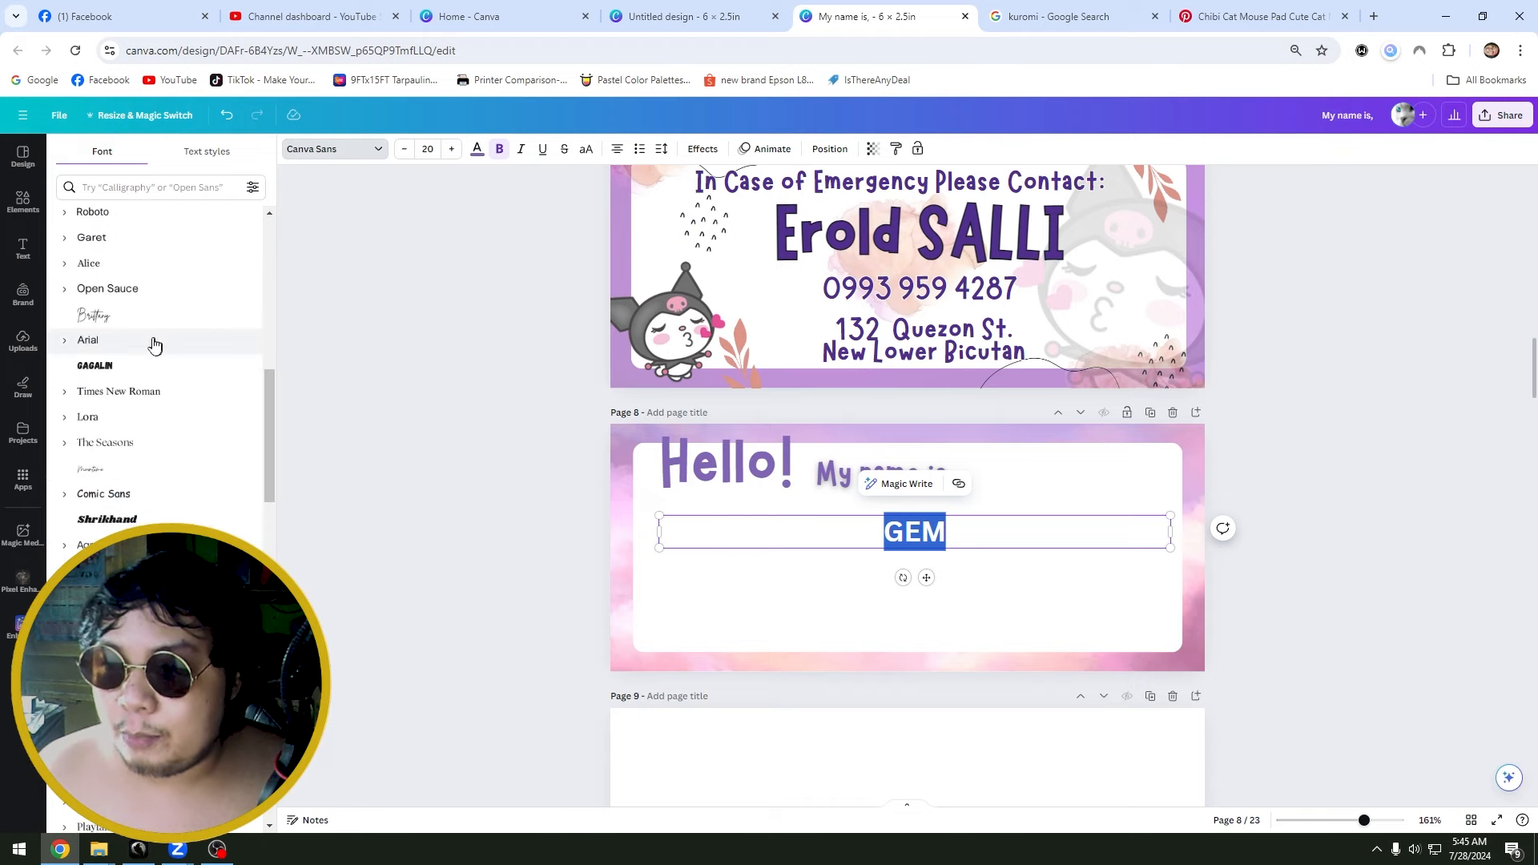
left_click(180, 317)
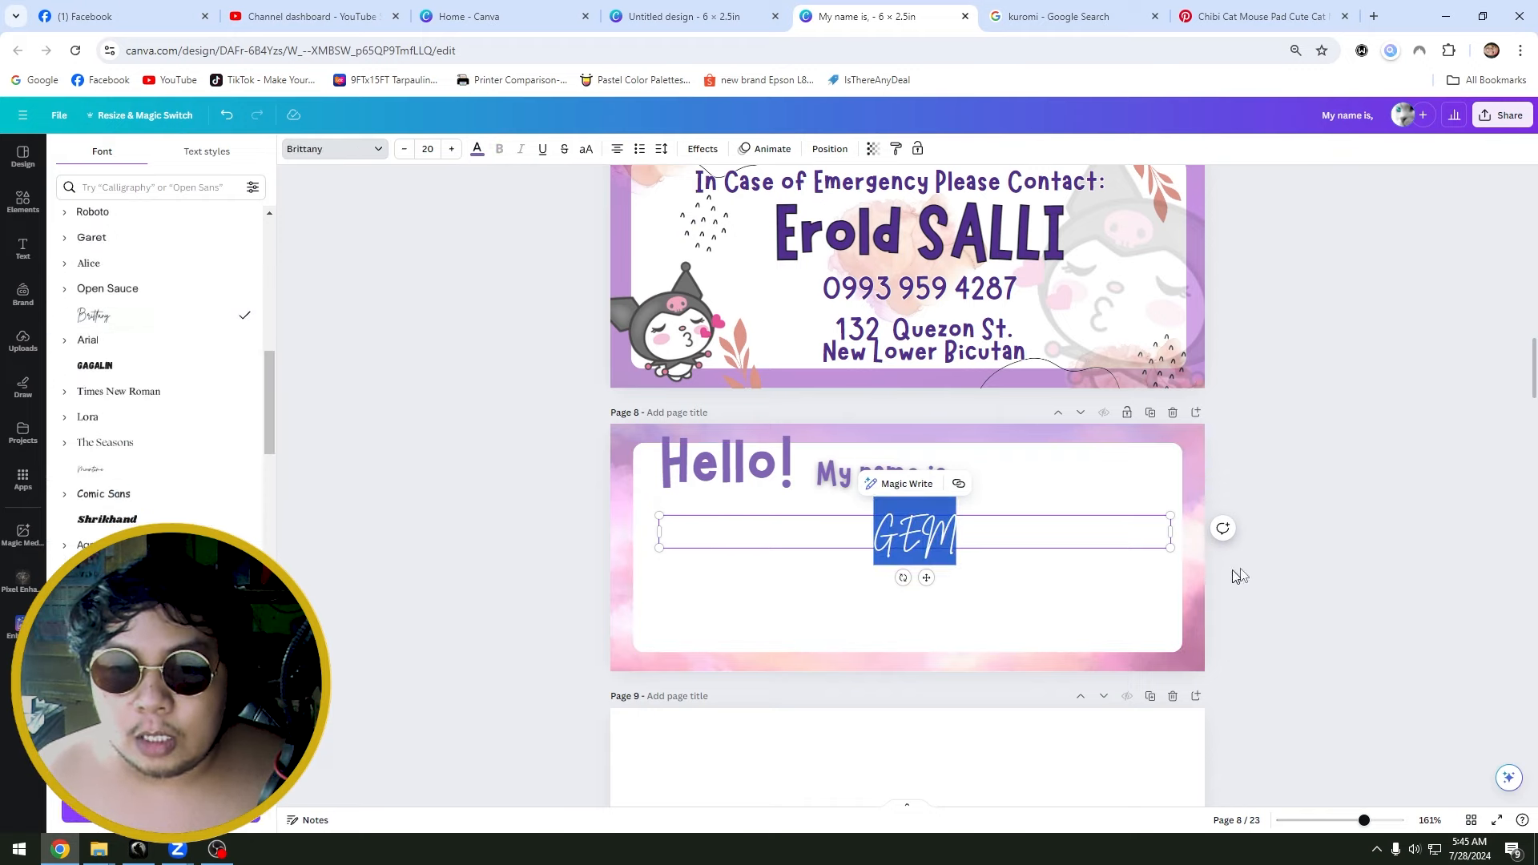
left_click(1169, 548)
left_click(374, 150)
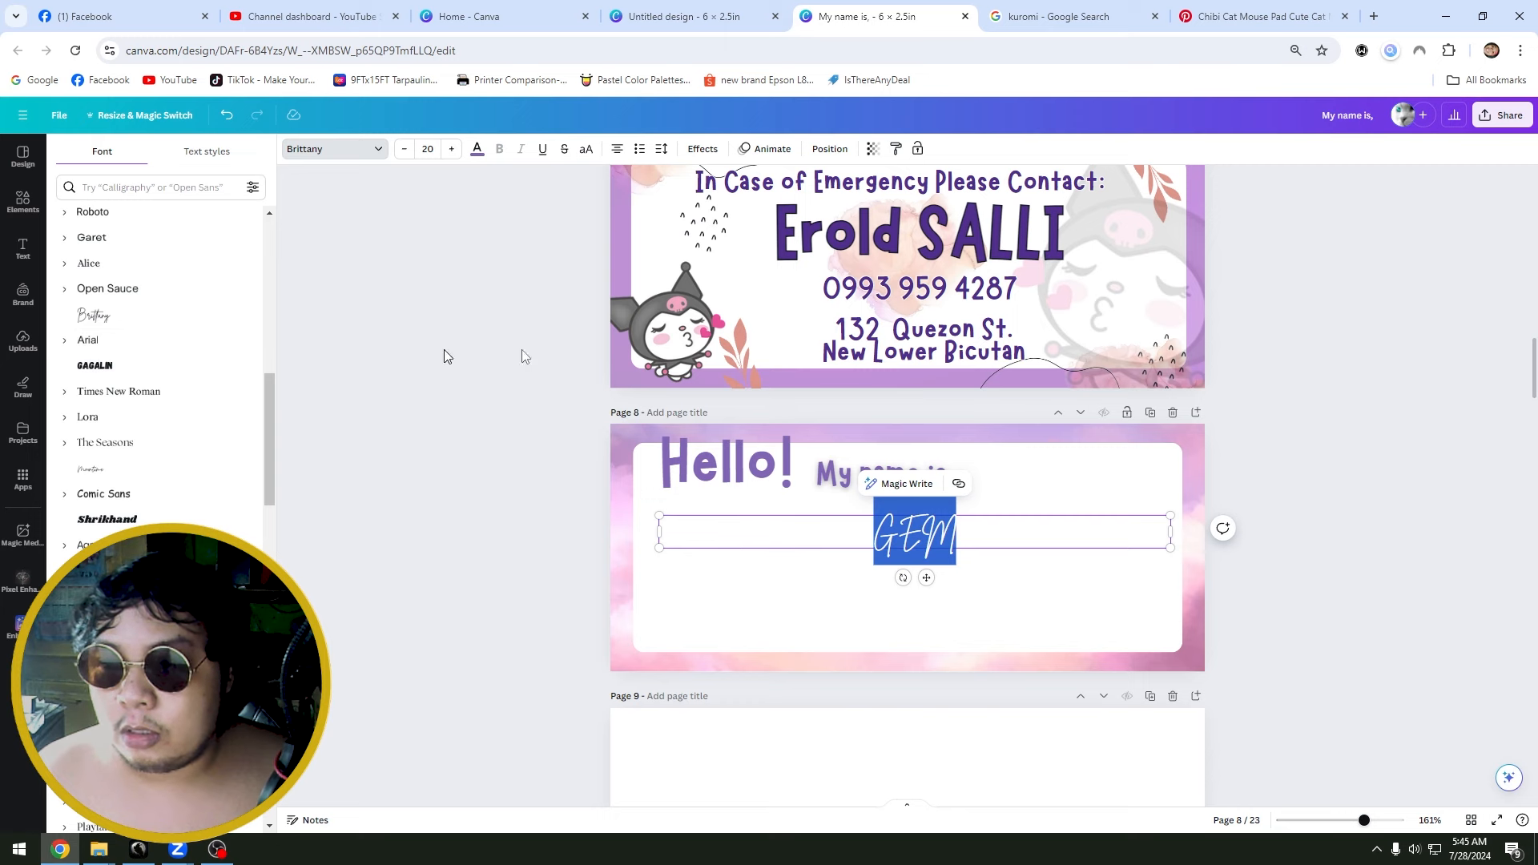
left_click(1088, 529)
left_click_drag(1372, 443, 1394, 446)
left_click(1121, 541)
key("Delete")
Paste the styled name text from page 7 onto page 8 and retype it as GEM
scroll(951, 464, "up", 2)
left_click(942, 405)
scroll(939, 602, "down", 1)
left_click(950, 610)
key("ctrl+v")
left_click_drag(962, 603, 965, 622)
double_click(964, 621)
type("g")
key("BackSpace")
type("GEM")
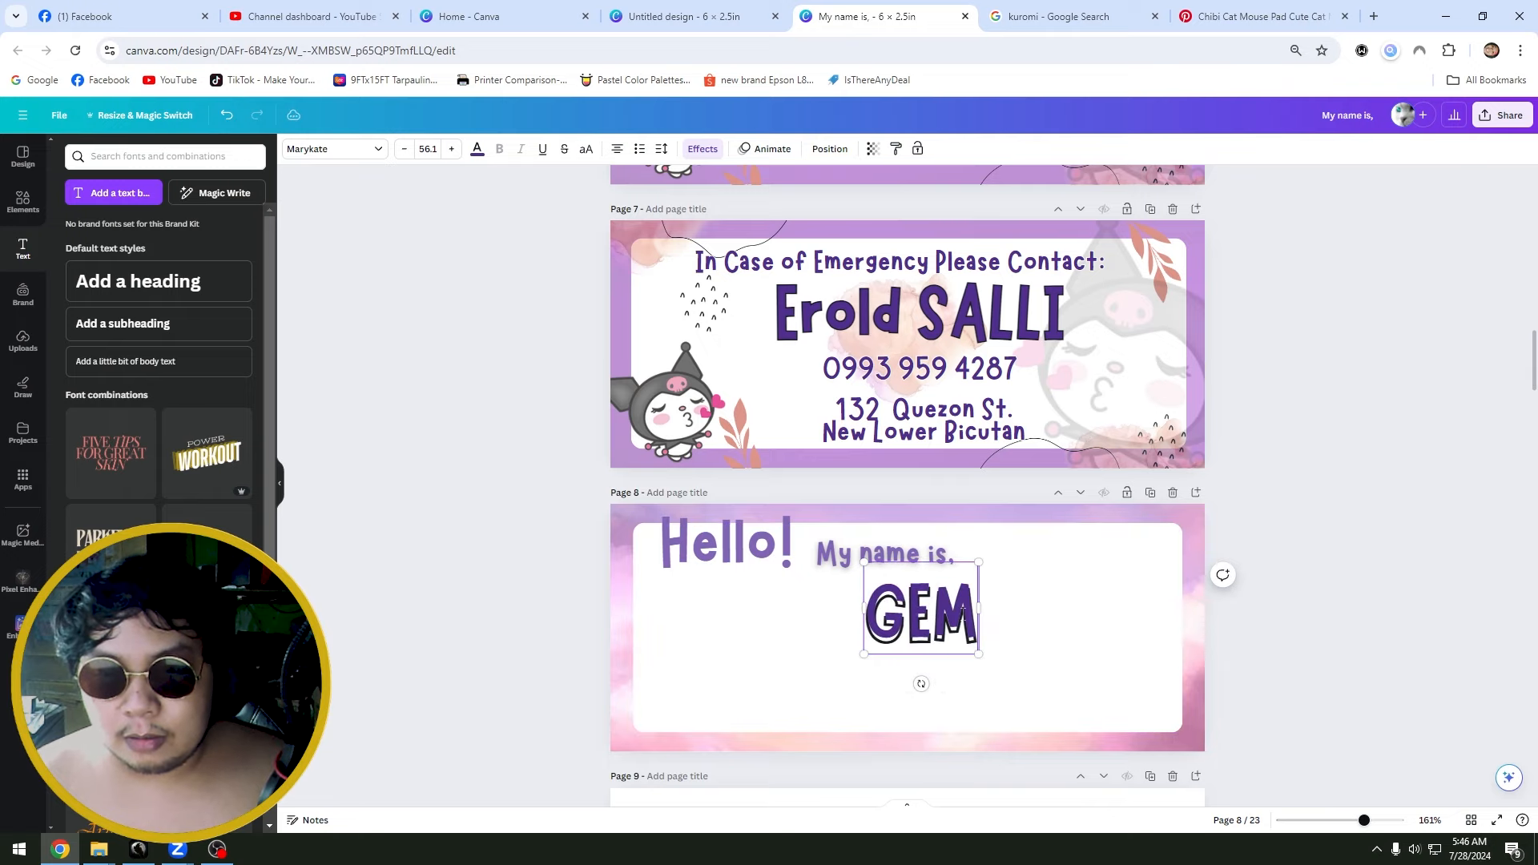
key("Escape")
Apply the Outline effect to GEM at thickness 47 and scale the text up to 86.5
scroll(901, 553, "down", 1)
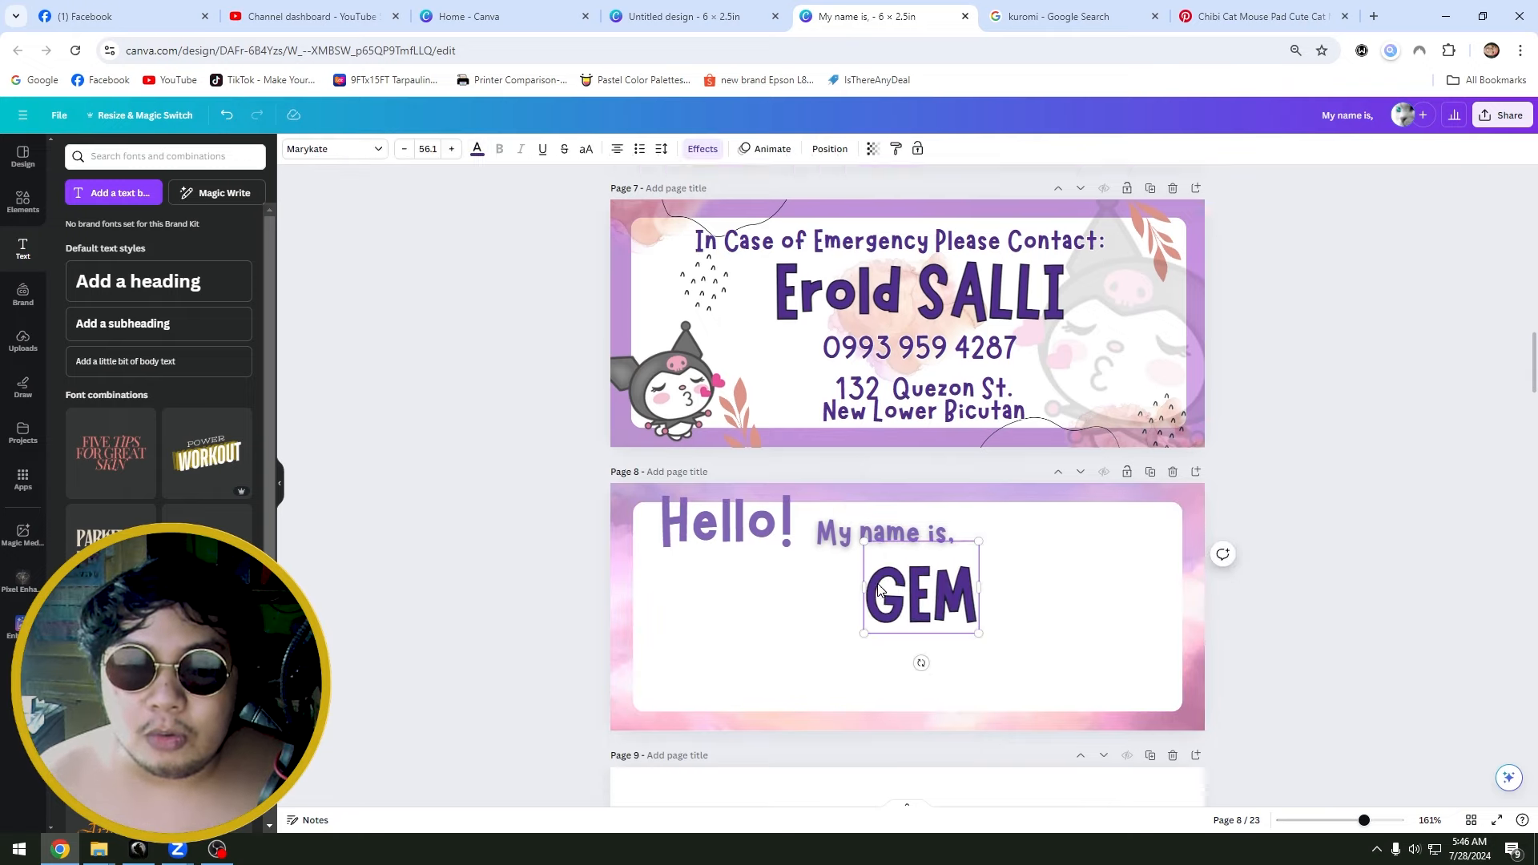
left_click(478, 149)
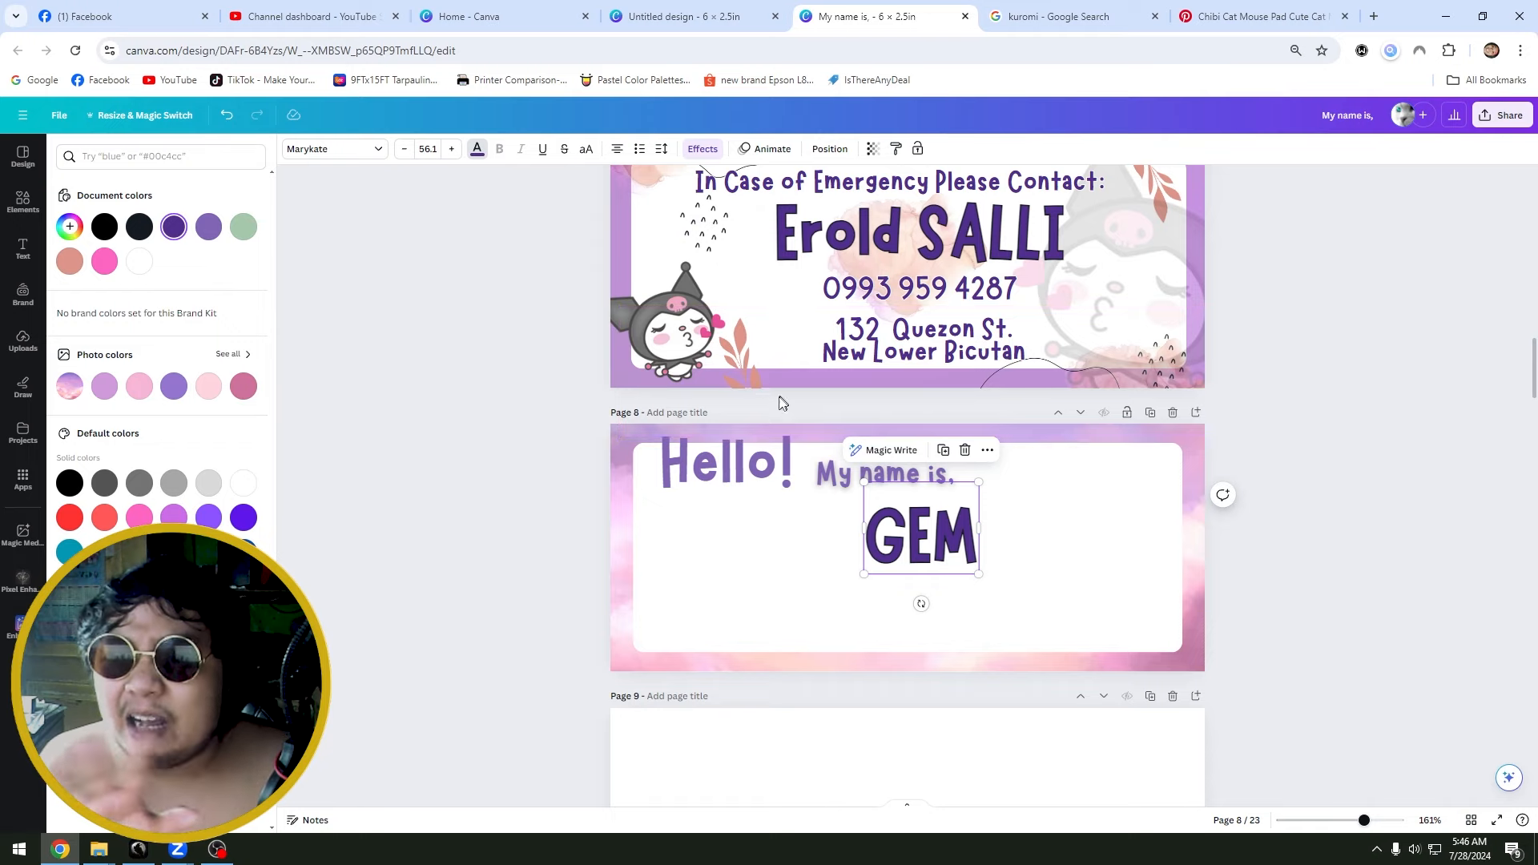
left_click(700, 153)
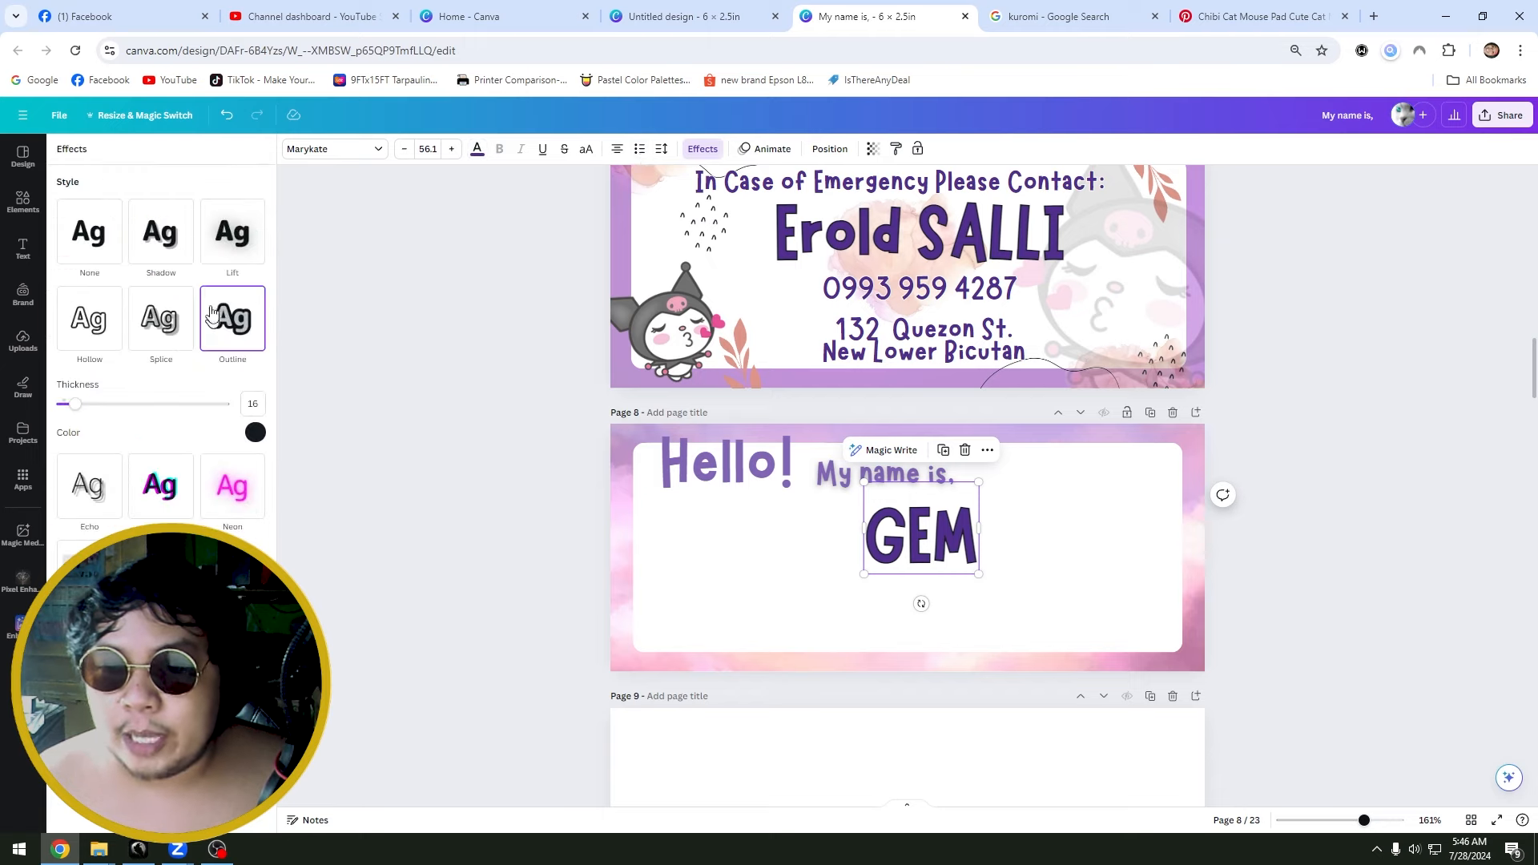
left_click_drag(76, 412, 235, 413)
left_click_drag(203, 412, 101, 406)
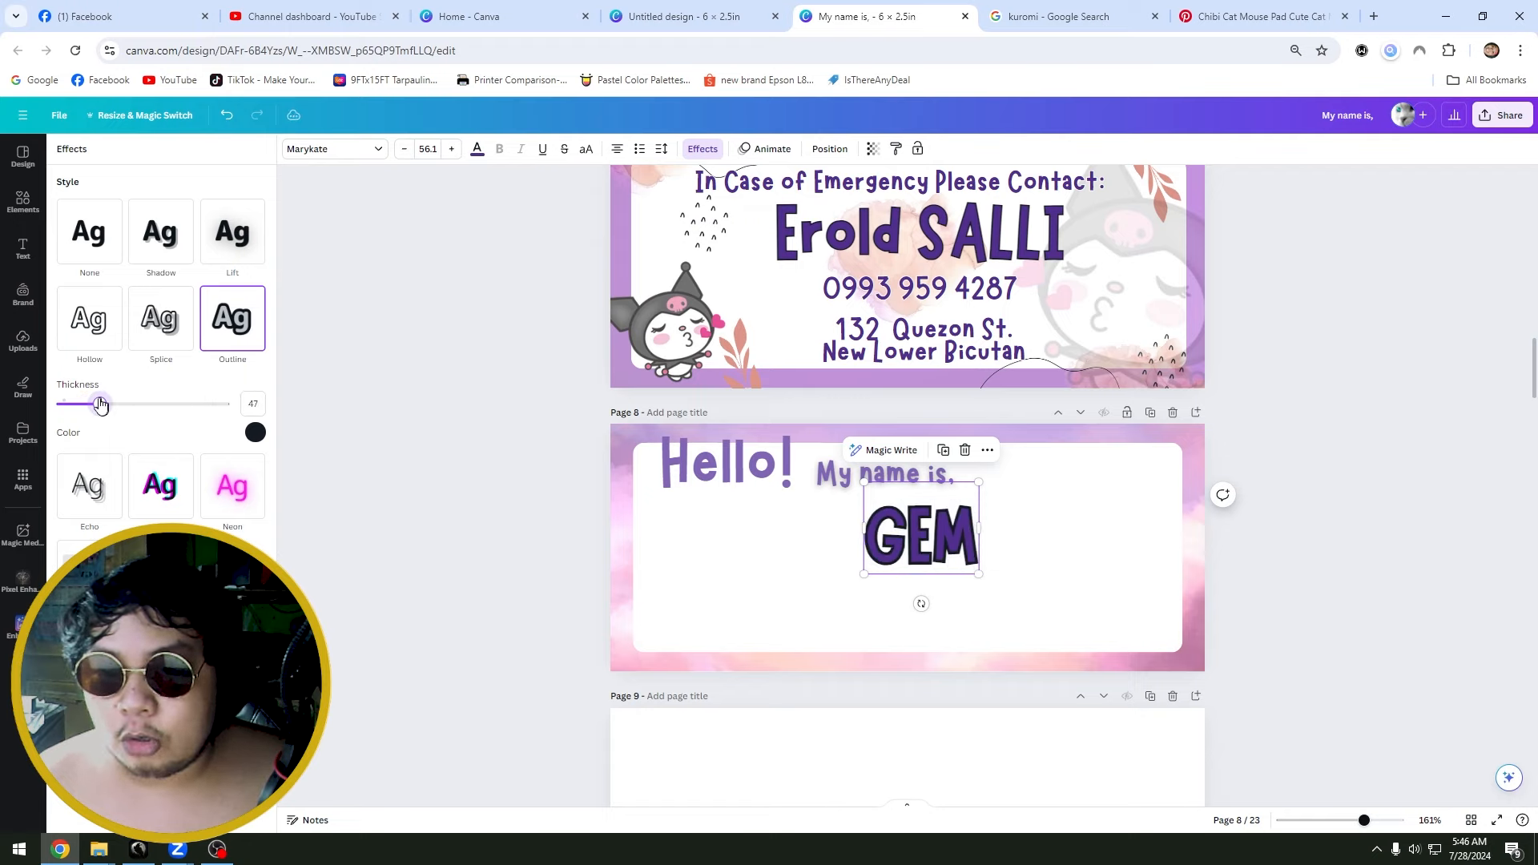
left_click(996, 550)
left_click(939, 552)
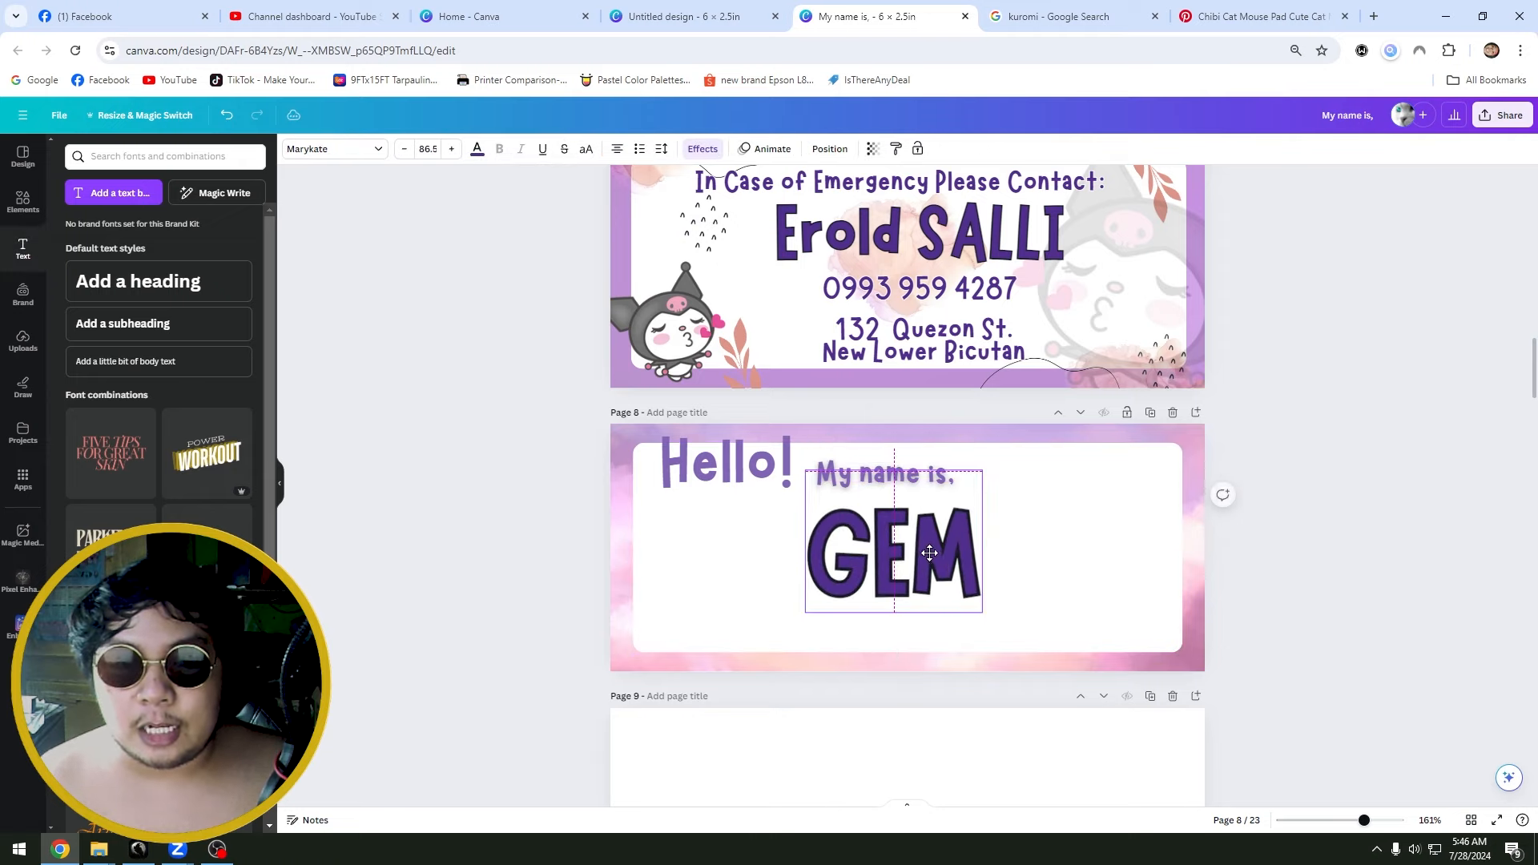
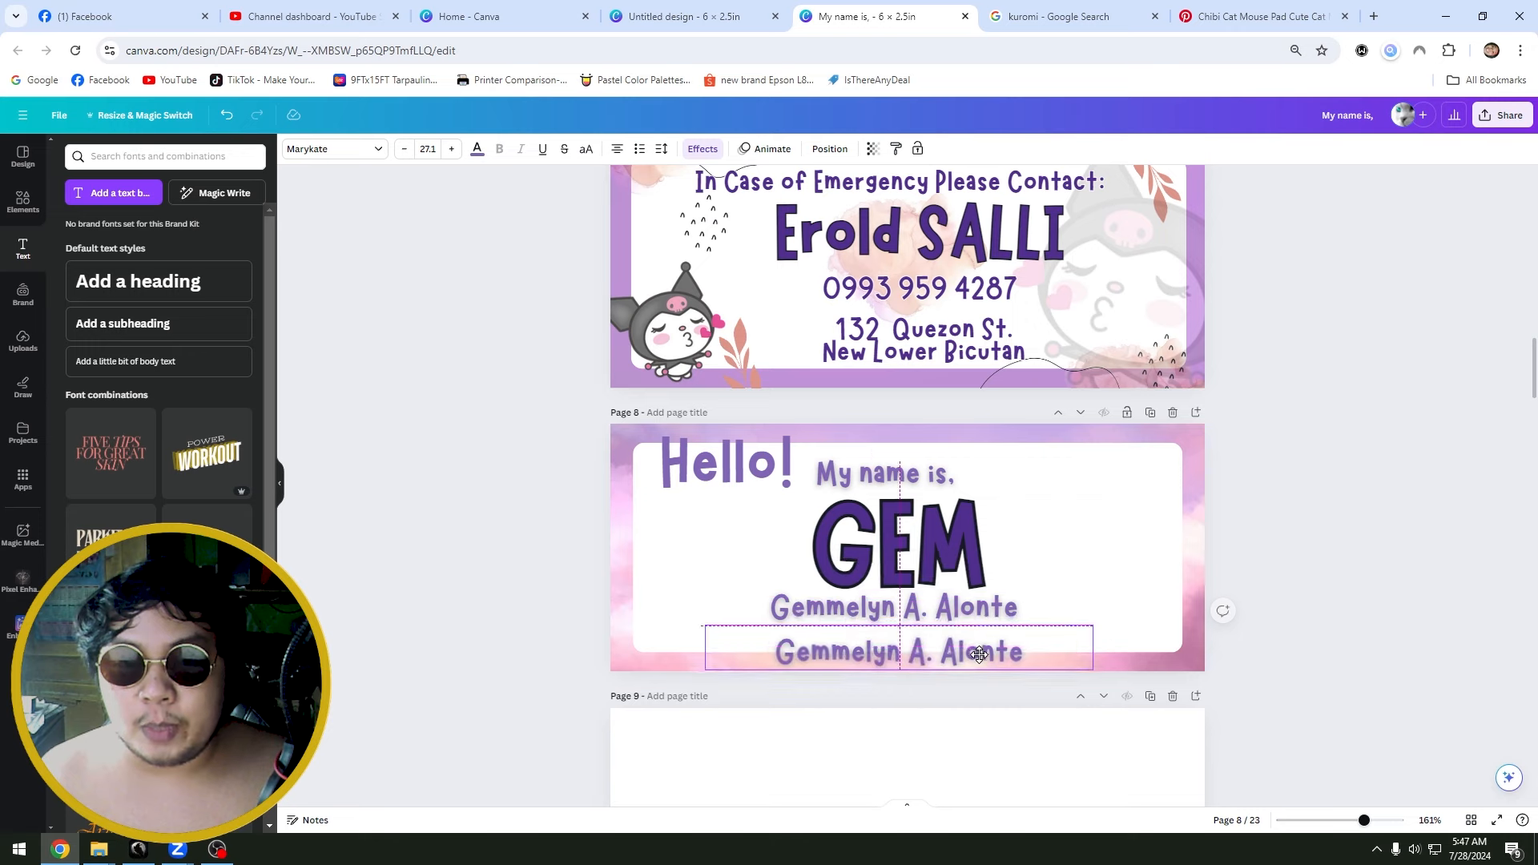
Retype the duplicated name line as 'Grade 1 - Sampaguita' and nudge it slightly into place
double_click(976, 651)
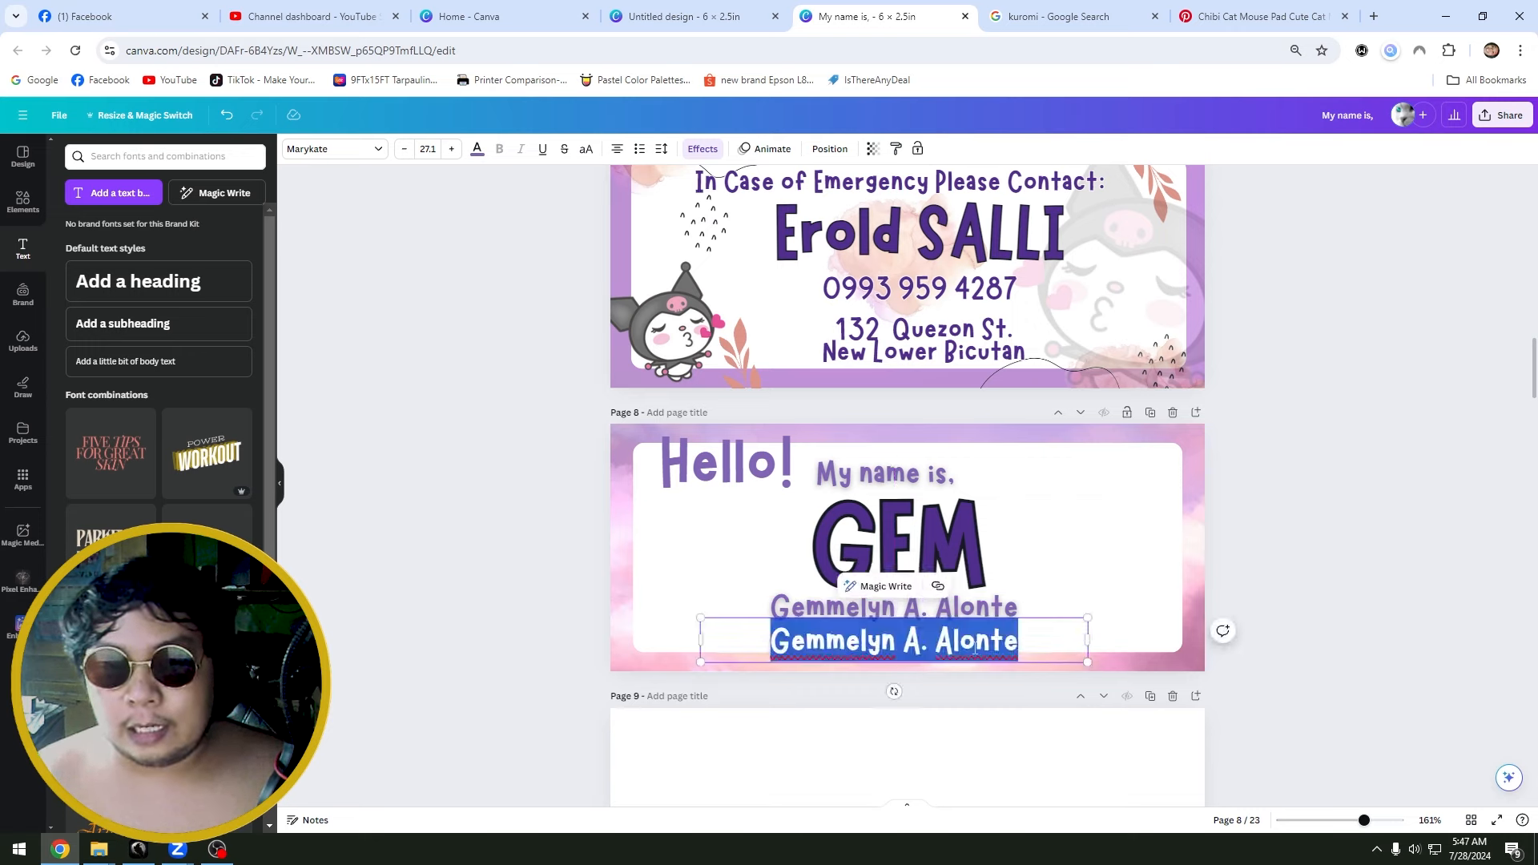
key("BackSpace")
type("Grade 1 - Sampaguita")
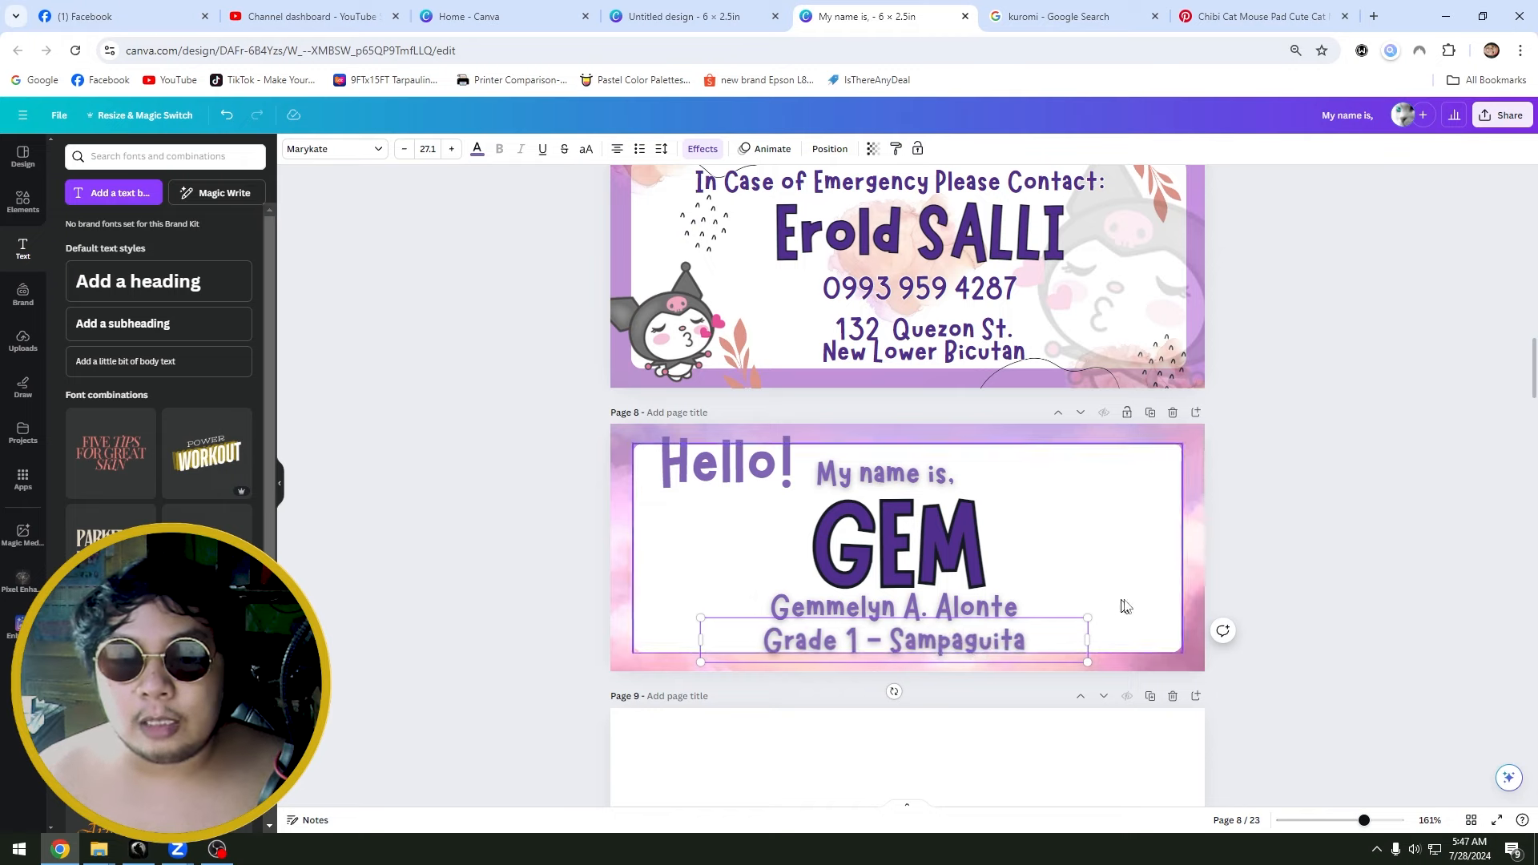
left_click(1295, 553)
left_click_drag(993, 647, 1000, 653)
left_click(1225, 579)
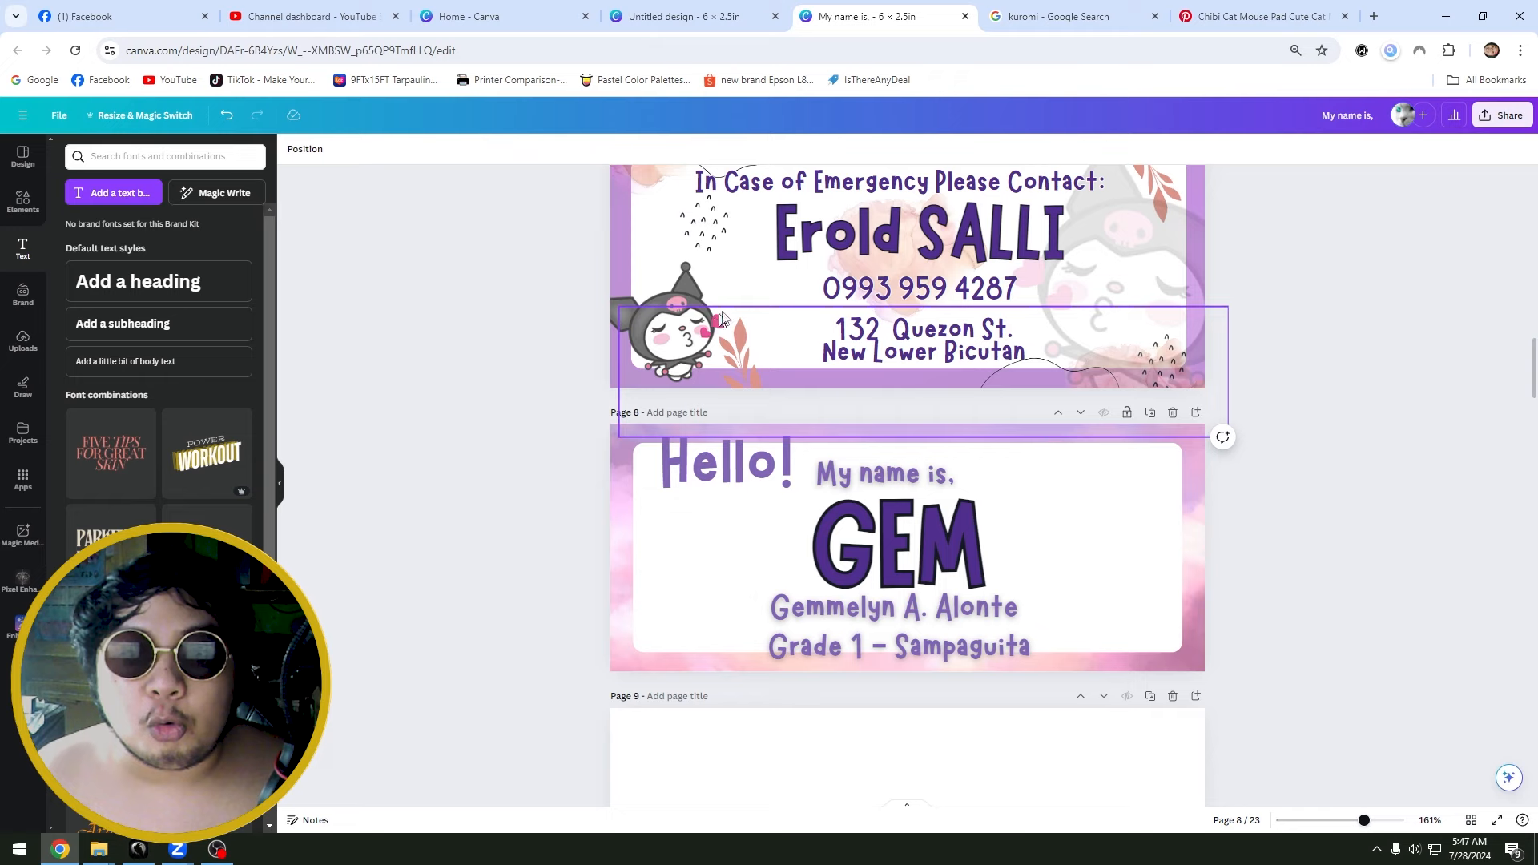
Search Pinterest for 'kuromi' to browse Kuromi pictures
mouse_move(1036, 8)
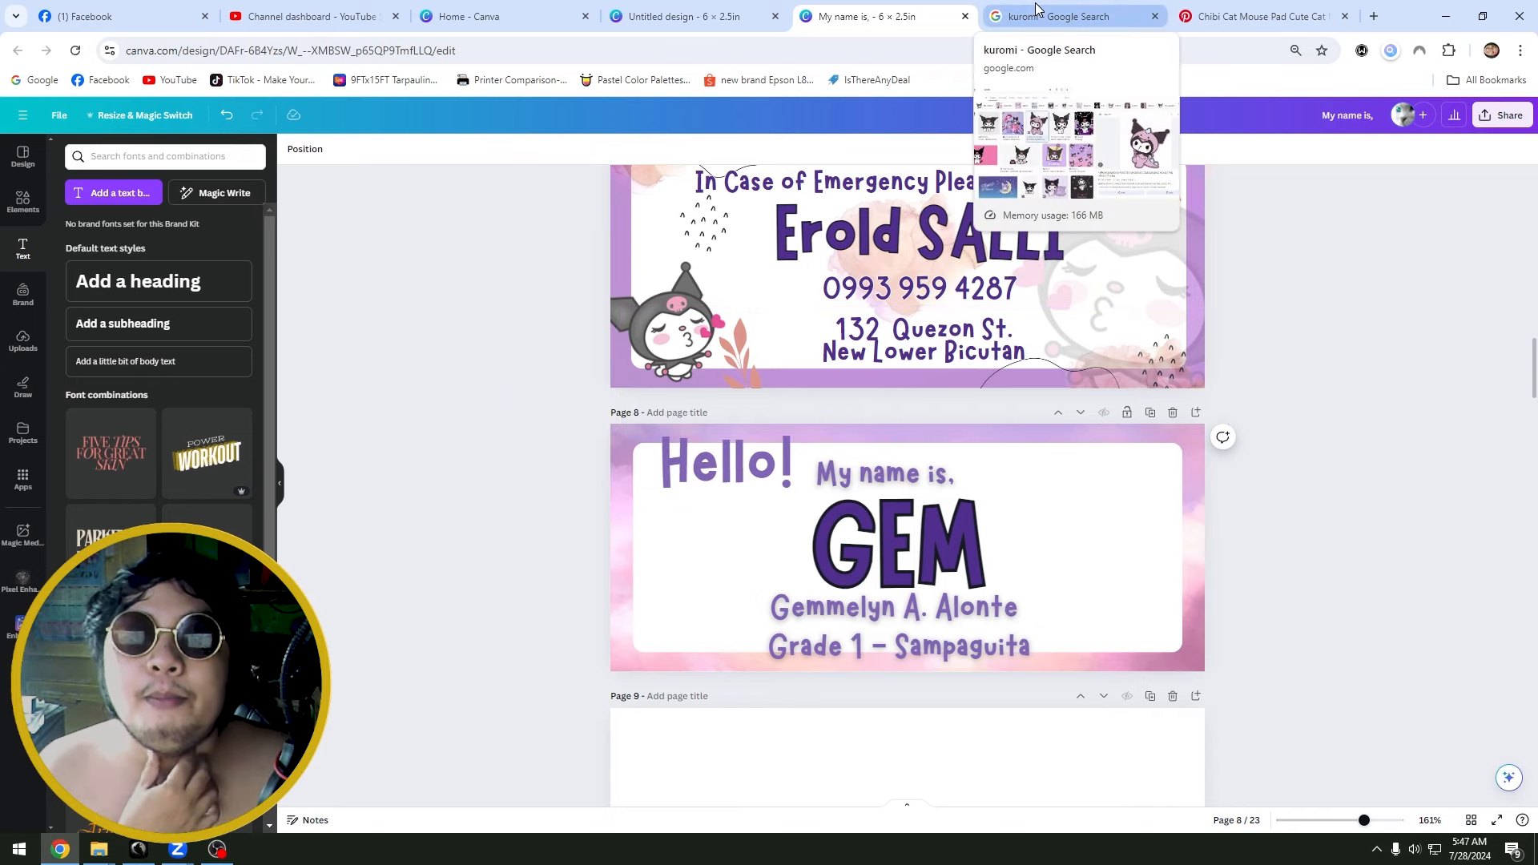
left_click(1036, 8)
left_click(277, 136)
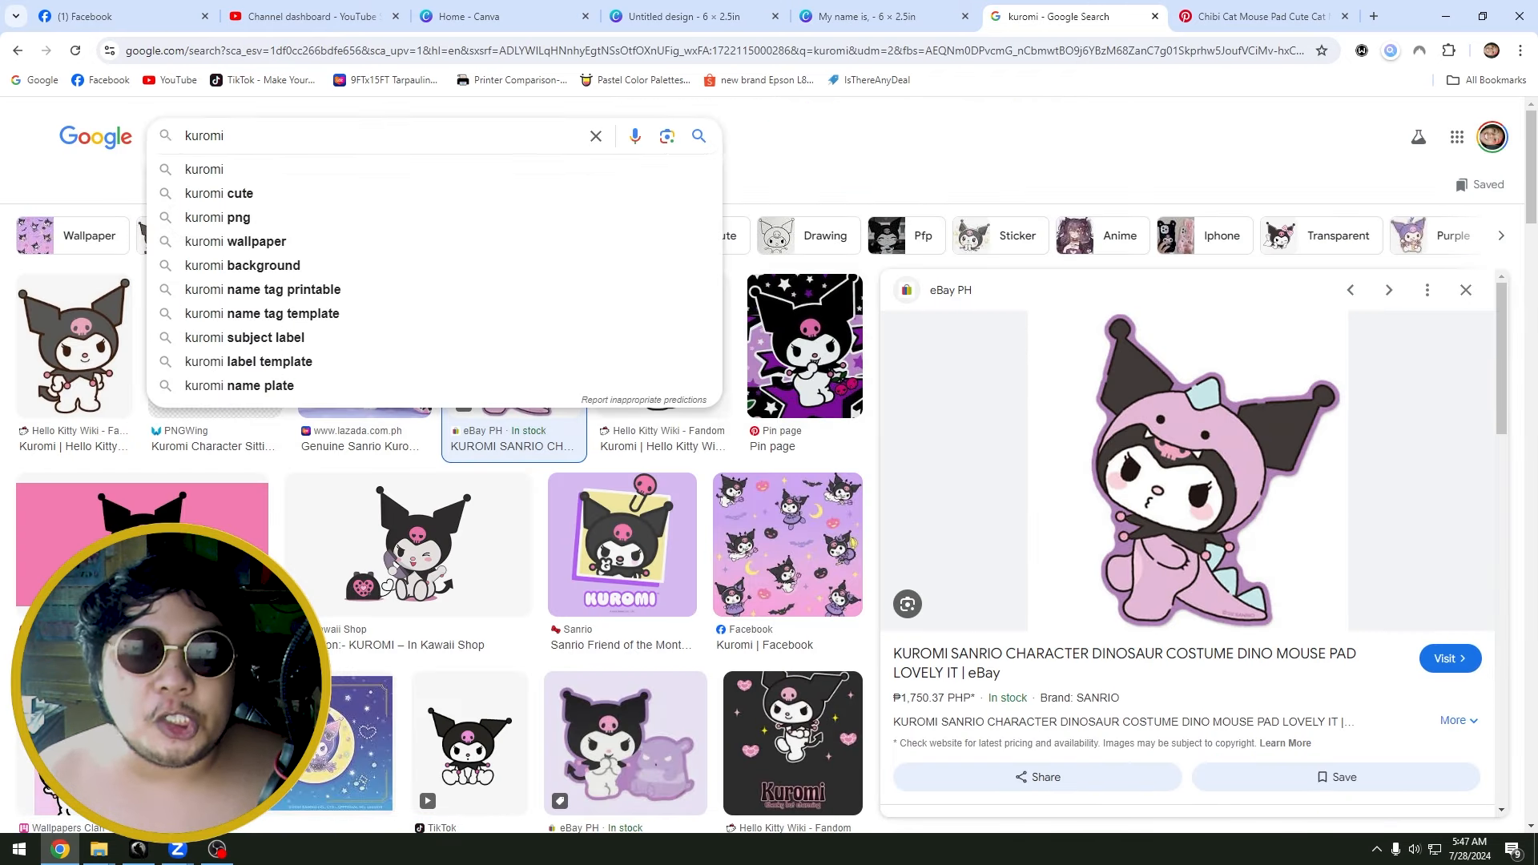
left_click(1214, 18)
left_click(629, 128)
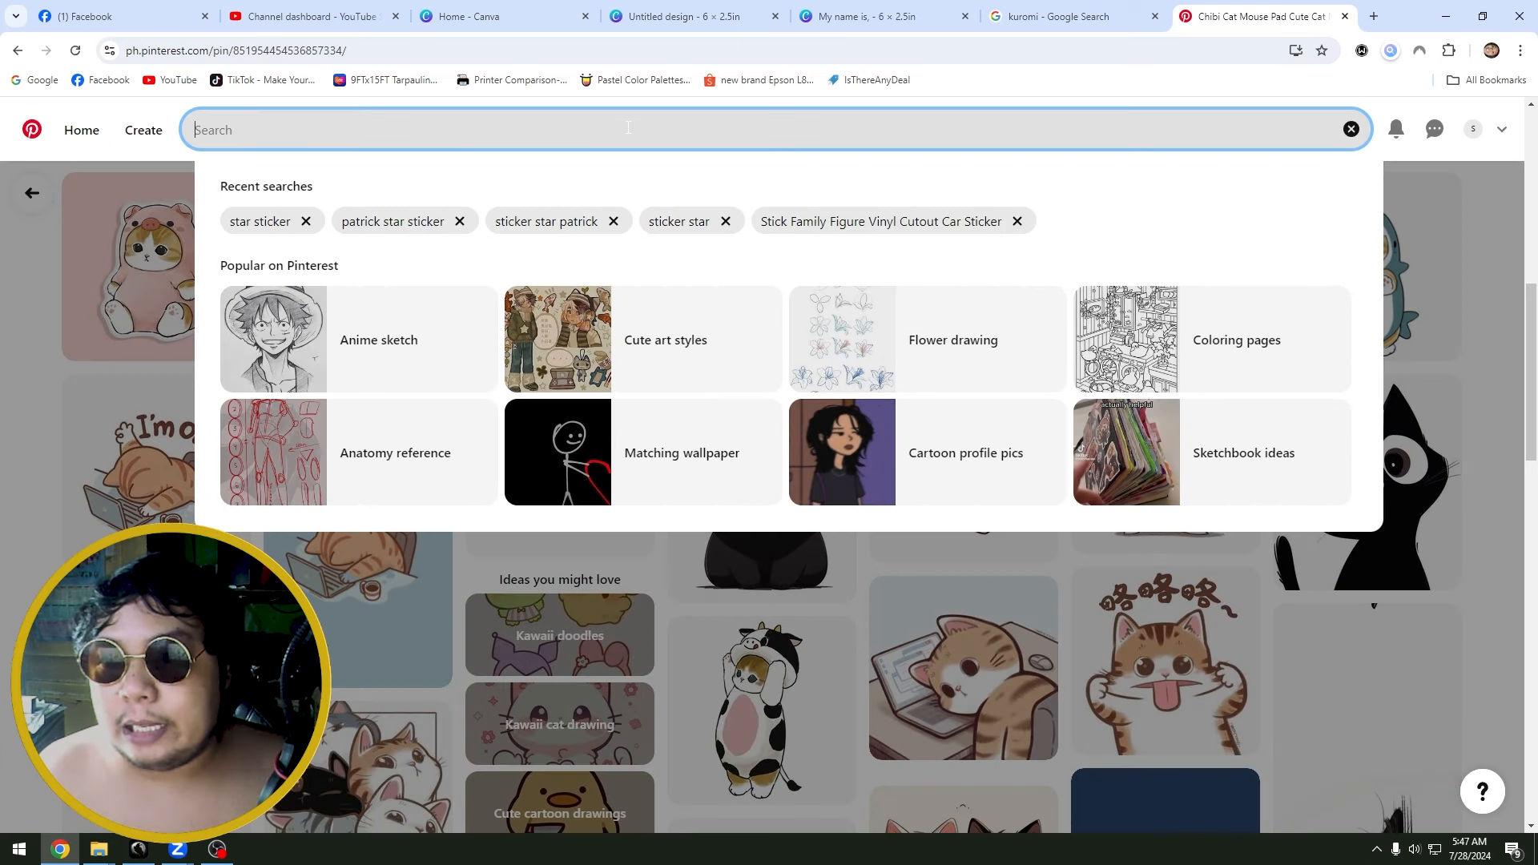
type("kuro")
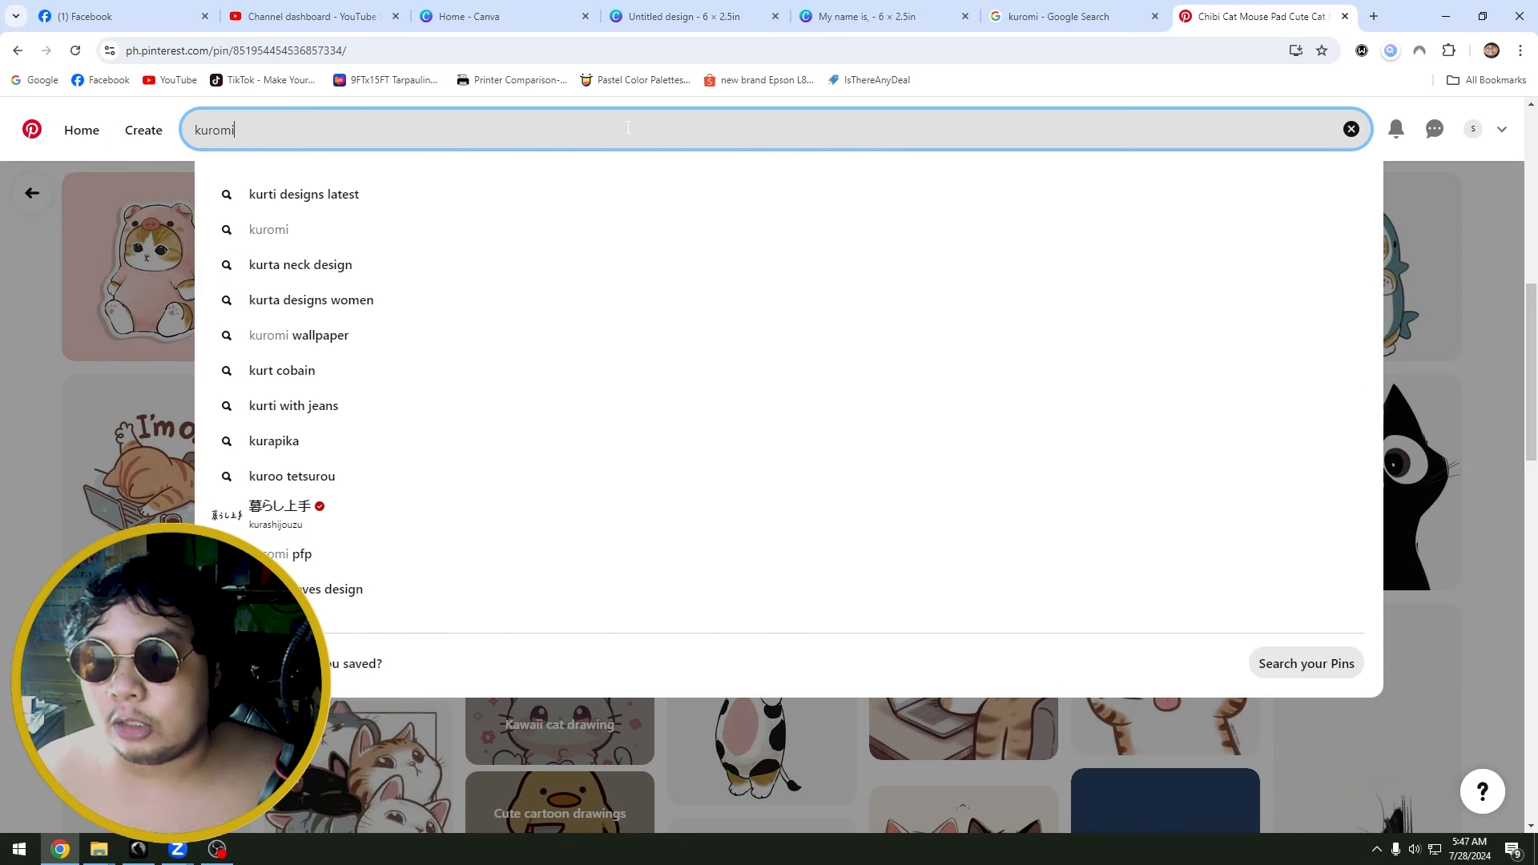
type("mi")
key("Return")
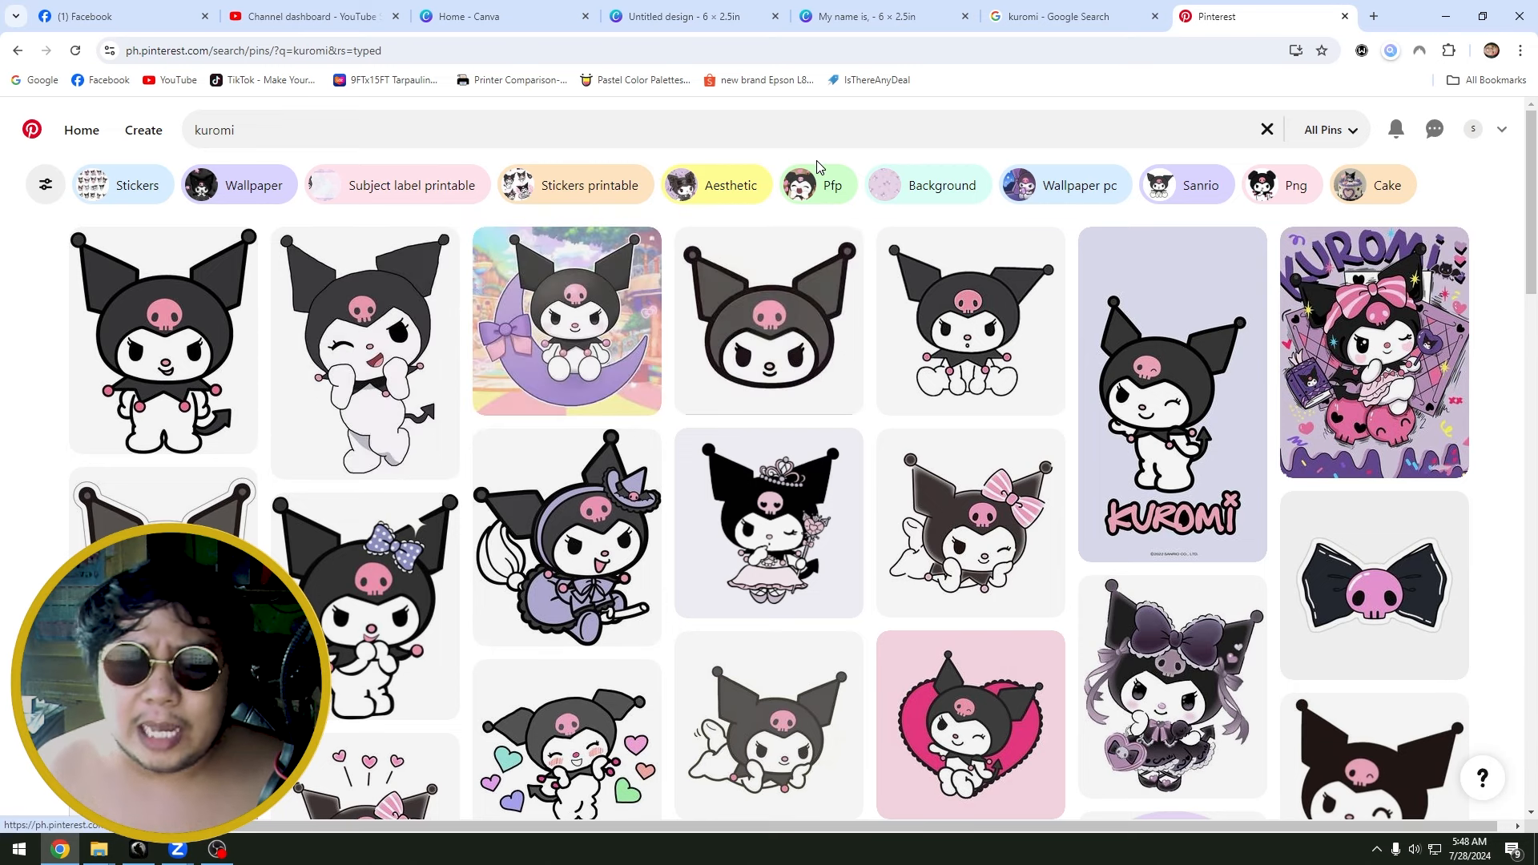
Copy the dinosaur-costume Kuromi from Google Images and paste it onto page 8, moved left
left_click(1058, 16)
right_click(1172, 476)
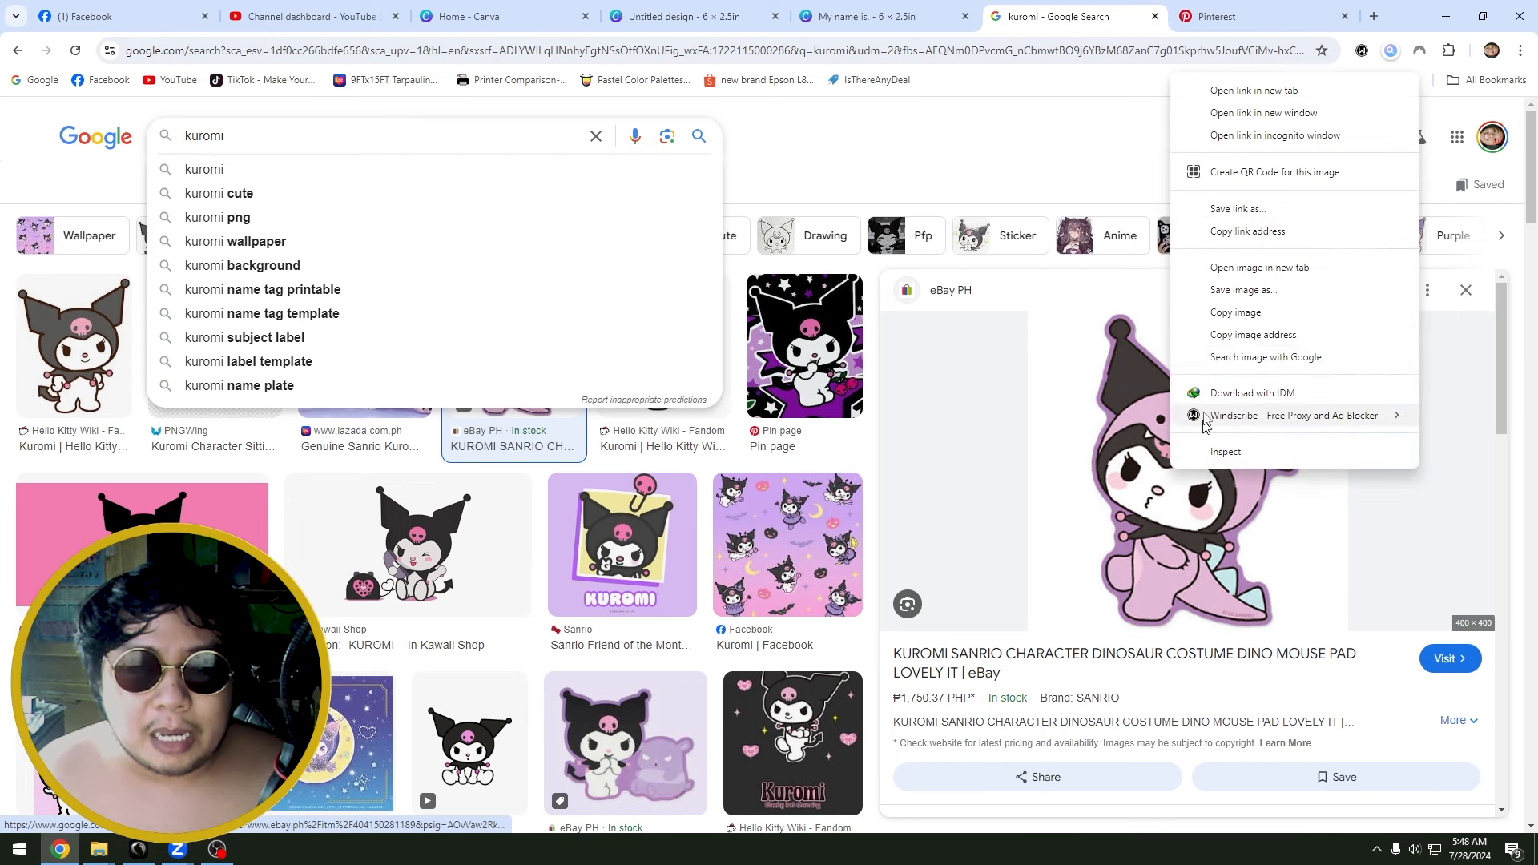
left_click(1150, 311)
key("ctrl+shift+Tab")
key("ctrl+v")
left_click_drag(919, 550, 720, 551)
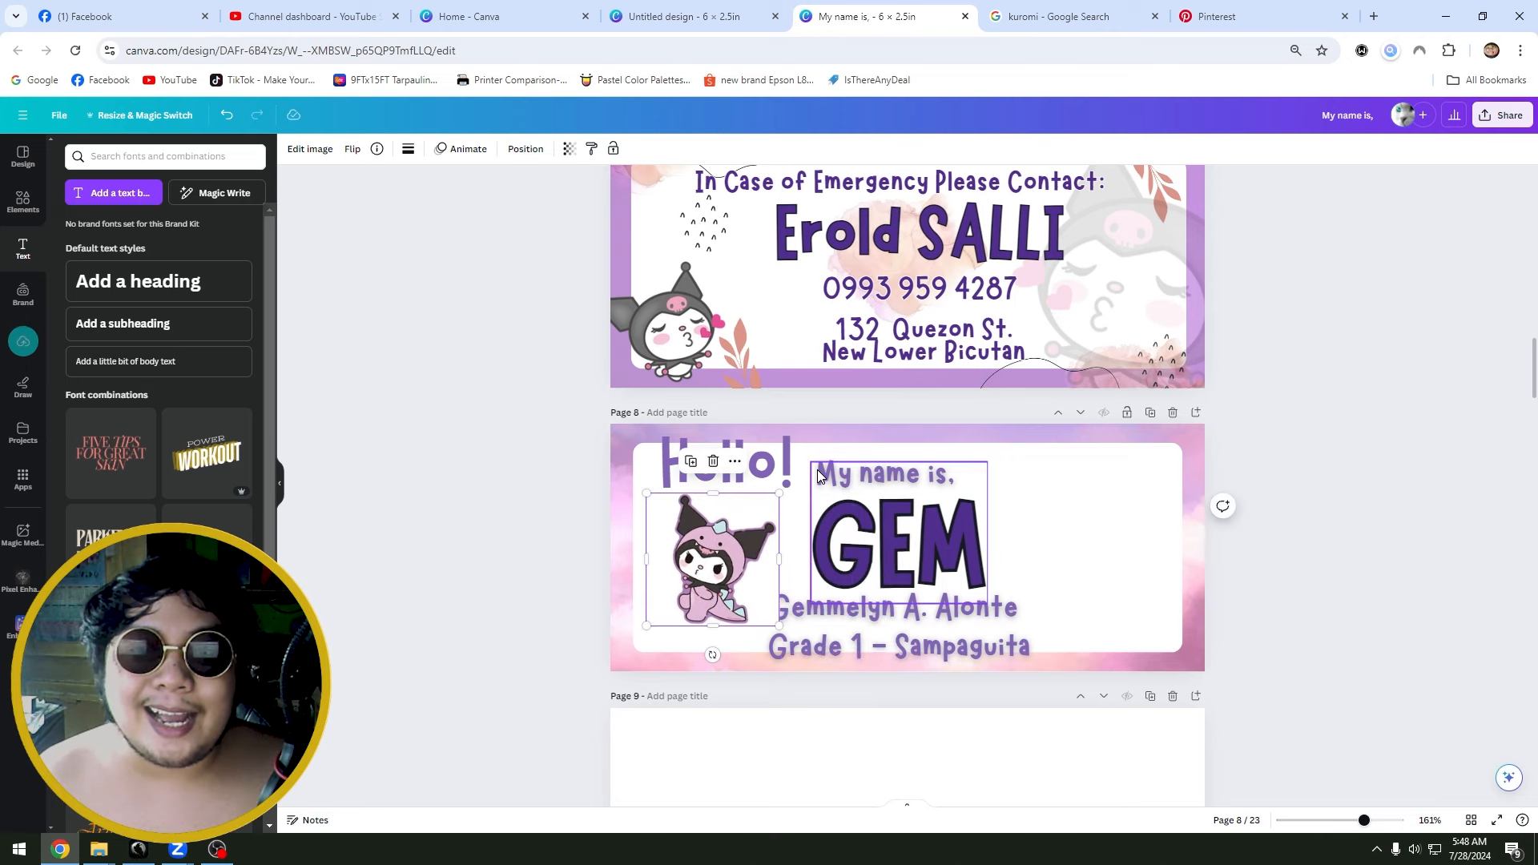
Remove the Kuromi image's background and move it to the tag's lower-left corner
left_click(308, 150)
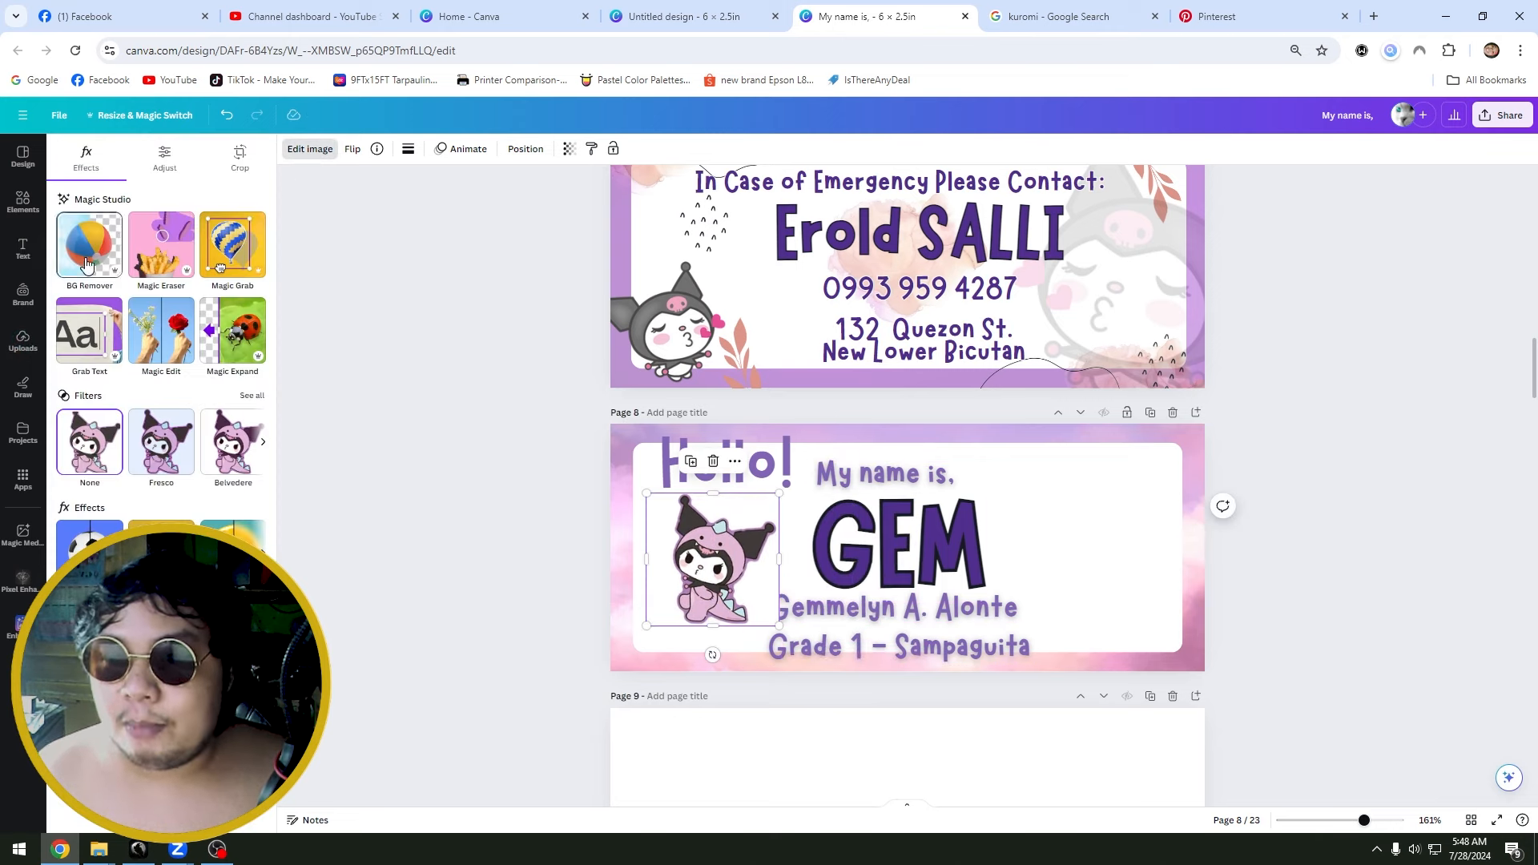
left_click(86, 265)
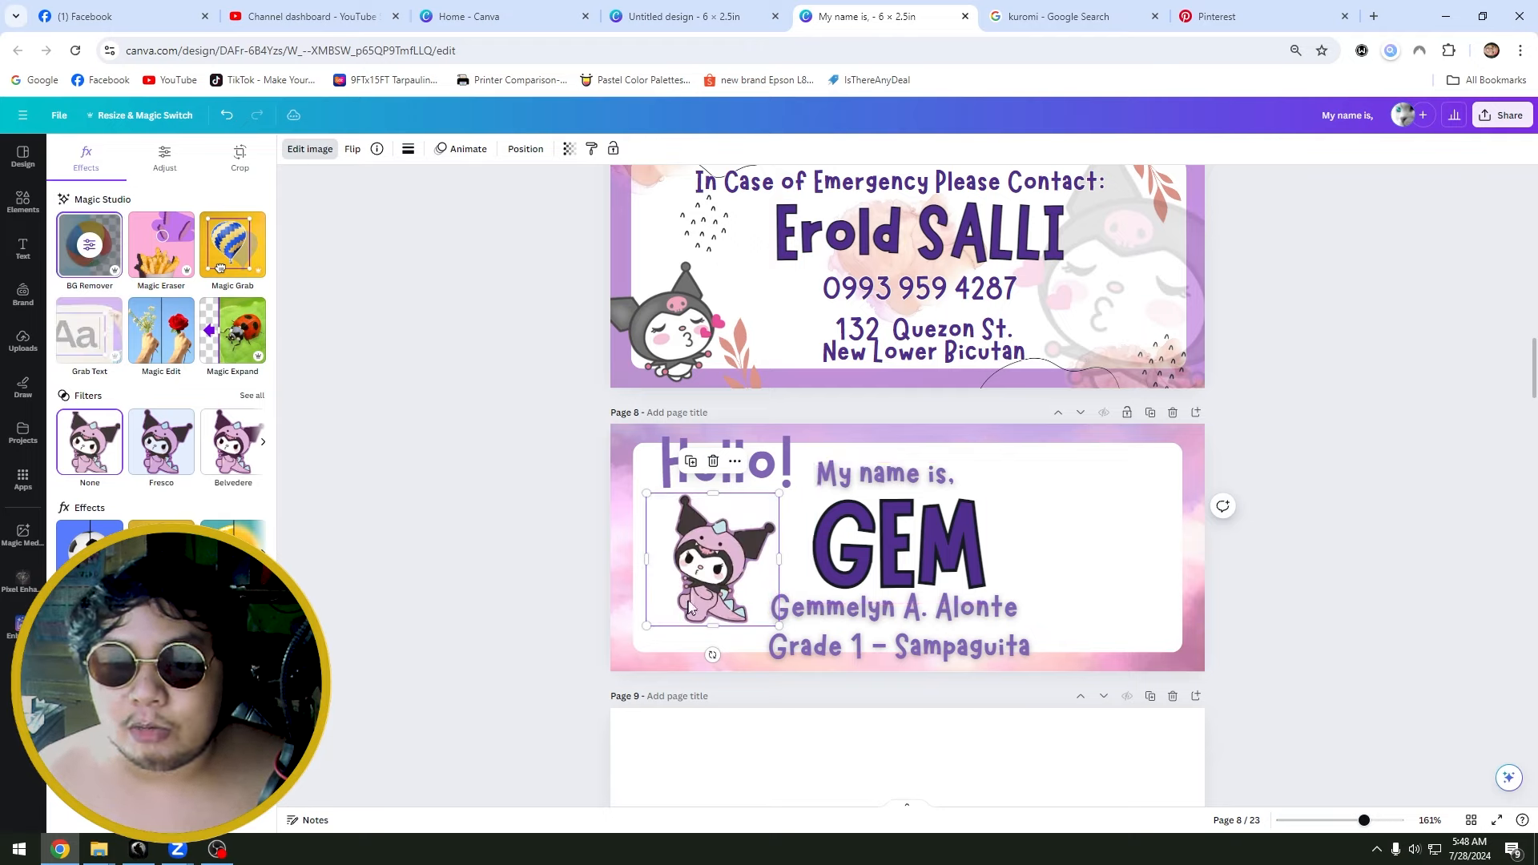
left_click_drag(685, 613, 639, 652)
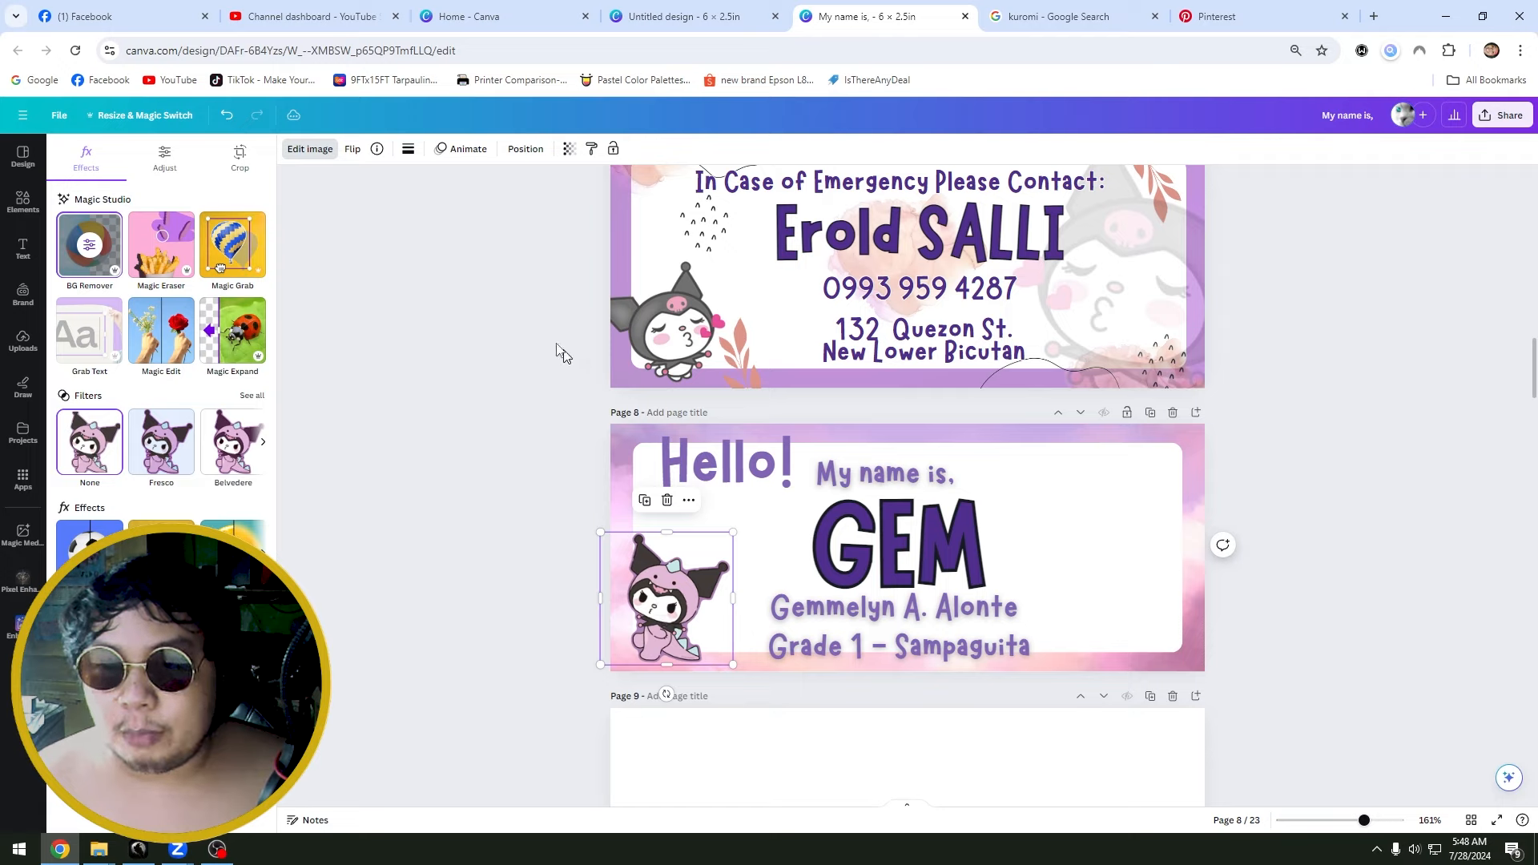
Flip Kuromi horizontally and enlarge it to about 1.6 × 1.6 at the lower left
left_click(525, 149)
left_click(525, 149)
left_click(352, 150)
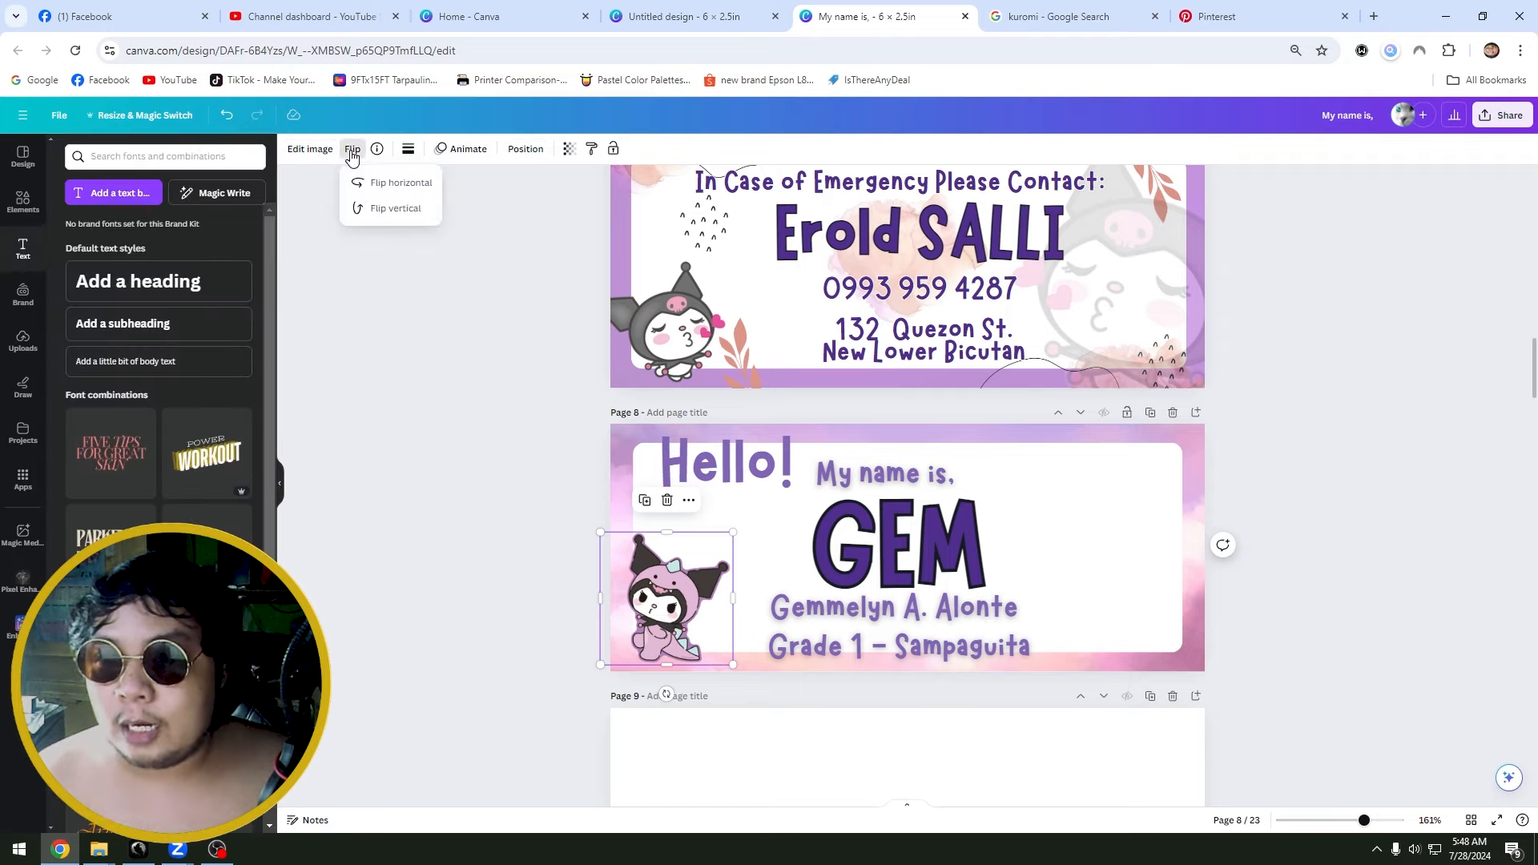
left_click(387, 184)
left_click_drag(689, 609, 685, 603)
left_click_drag(730, 658, 751, 677)
left_click_drag(707, 627, 717, 619)
left_click(1110, 513)
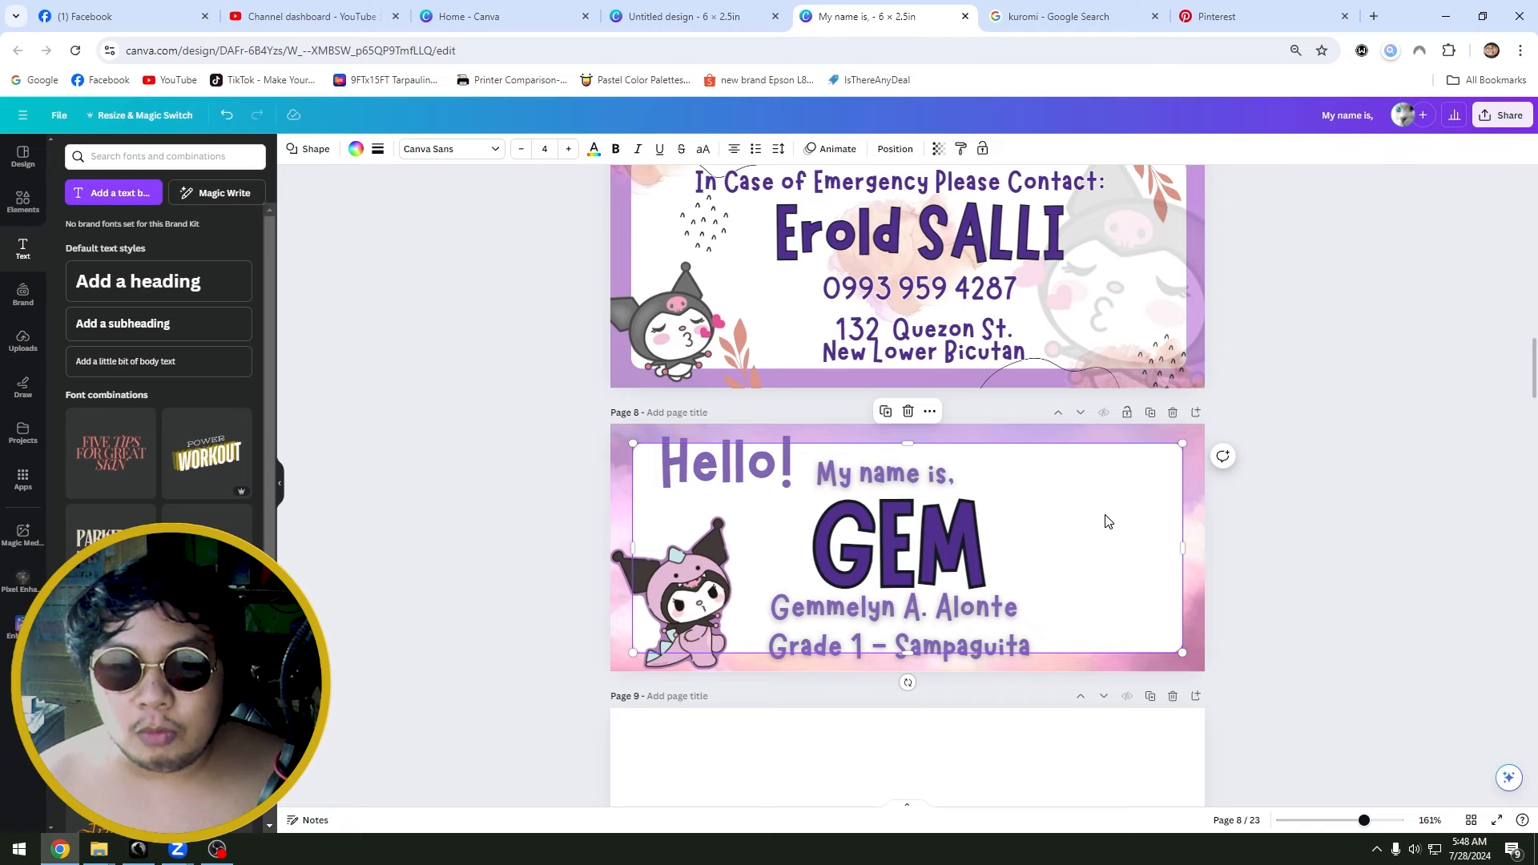
Set the white background panel's transparency to 93
left_click(938, 149)
mouse_move(898, 211)
left_mouse_down()
mouse_move(878, 205)
mouse_move(895, 205)
left_mouse_up()
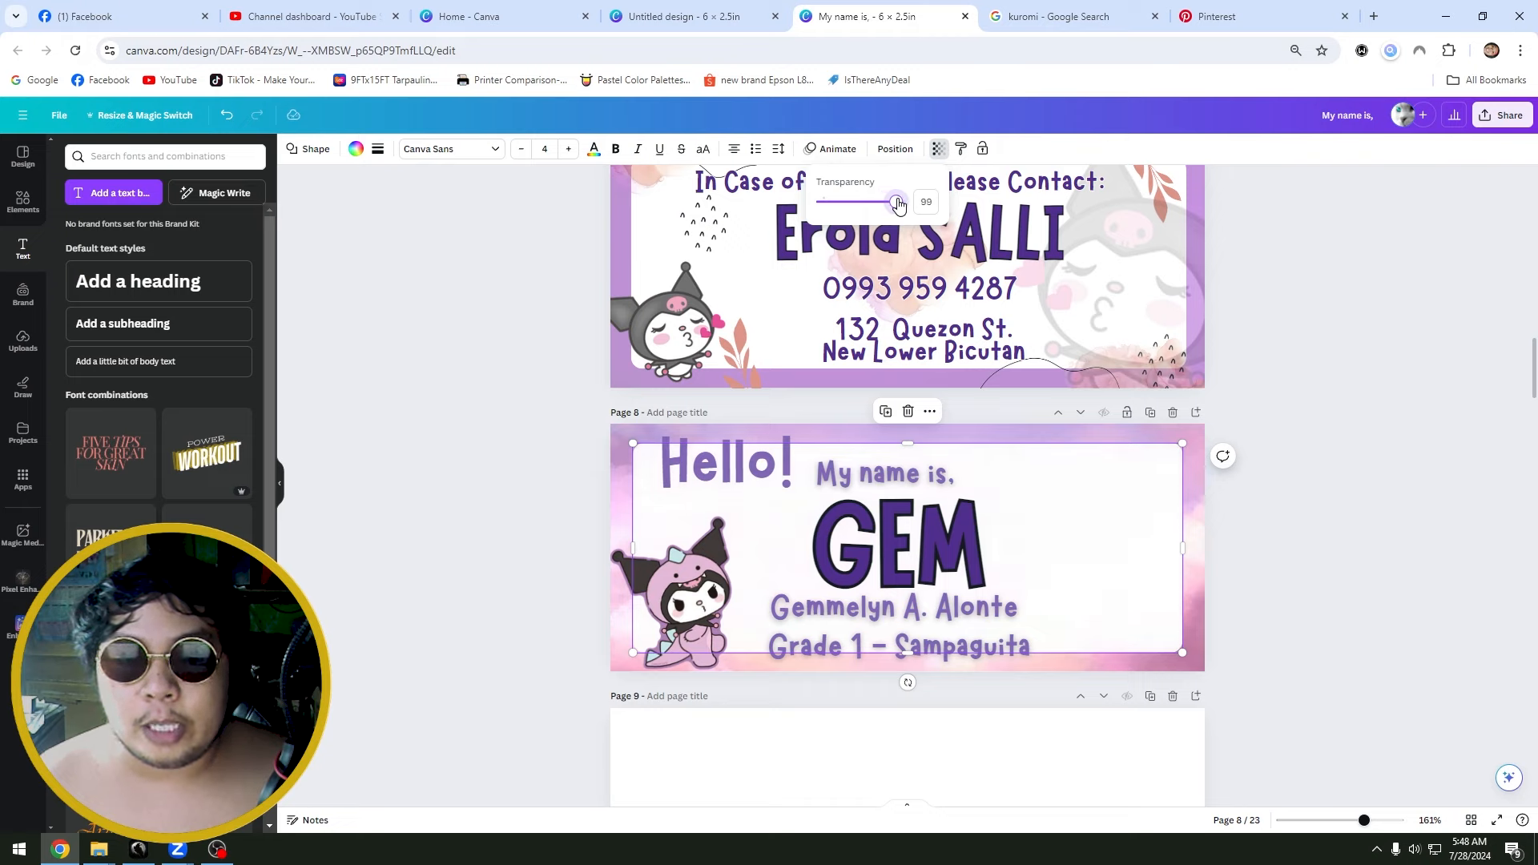
left_click(1346, 332)
left_click(705, 588)
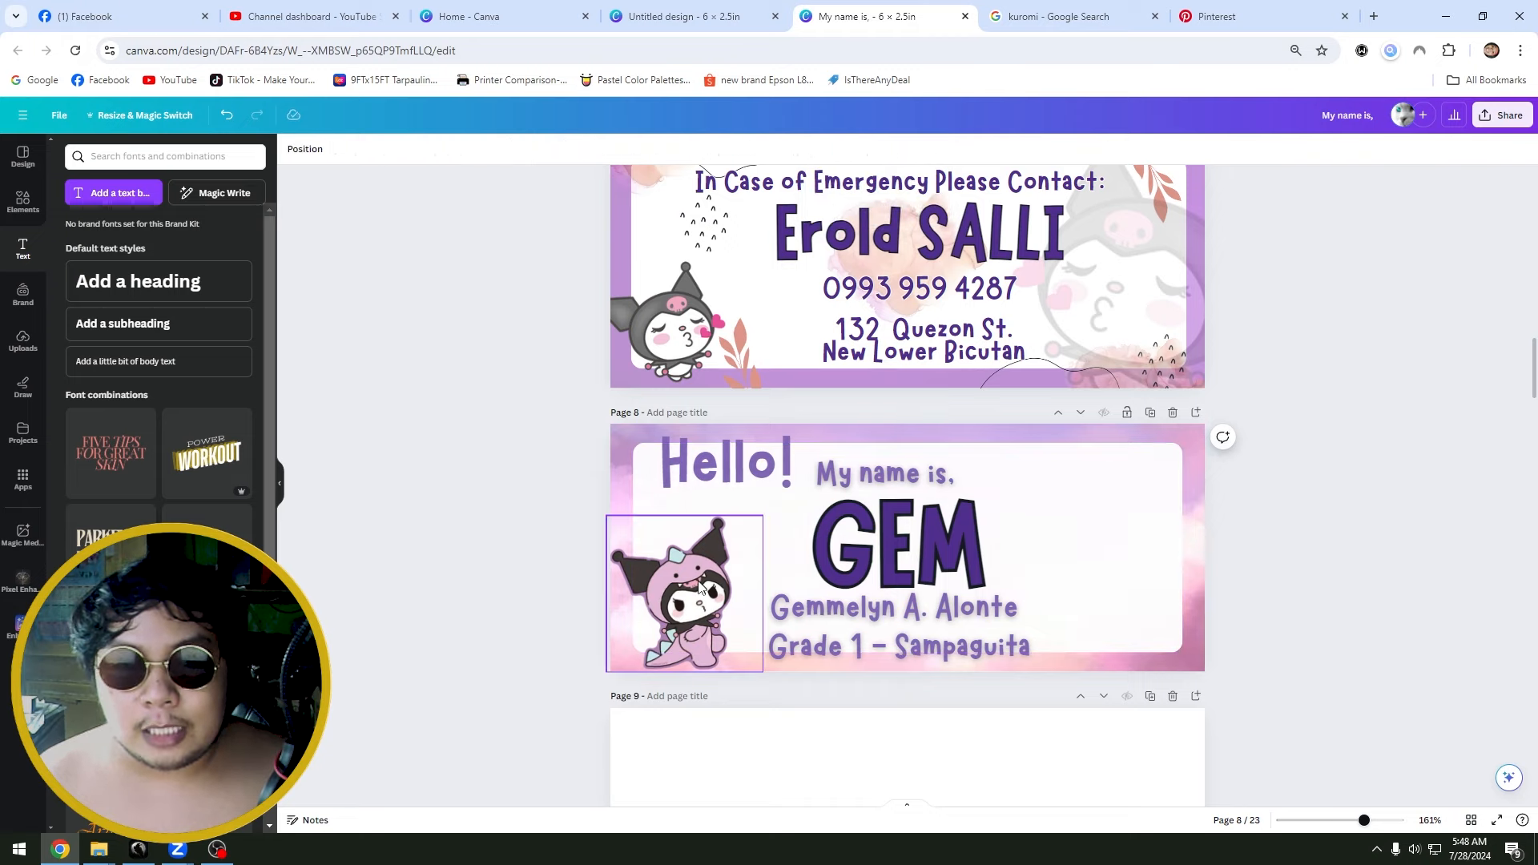
Place a horizontally flipped, much larger Kuromi copy on the tag's right side
left_click_drag(700, 605, 1113, 539)
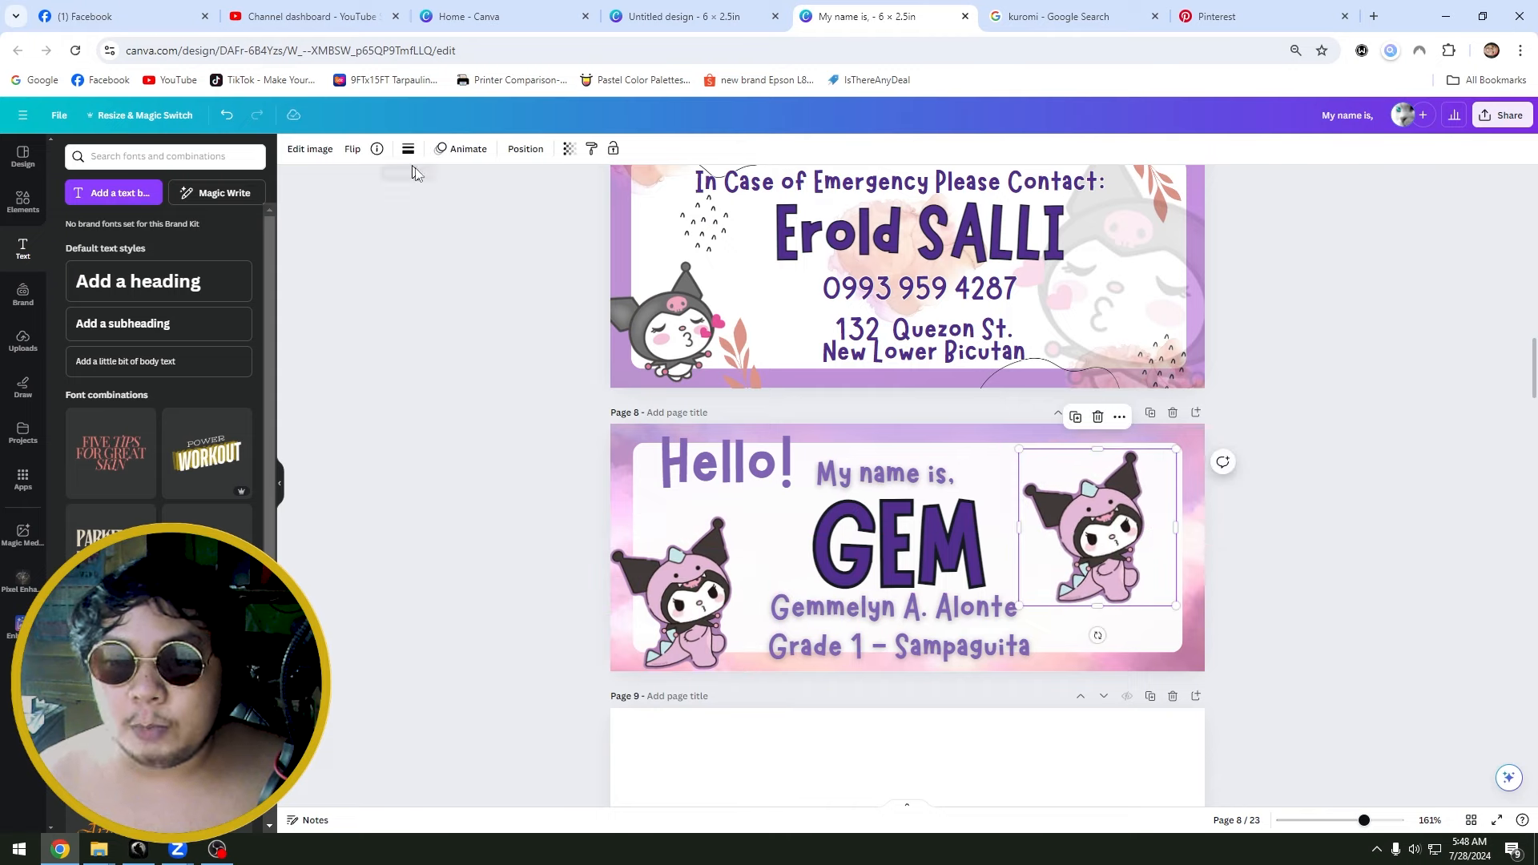
left_click(351, 152)
left_click(361, 188)
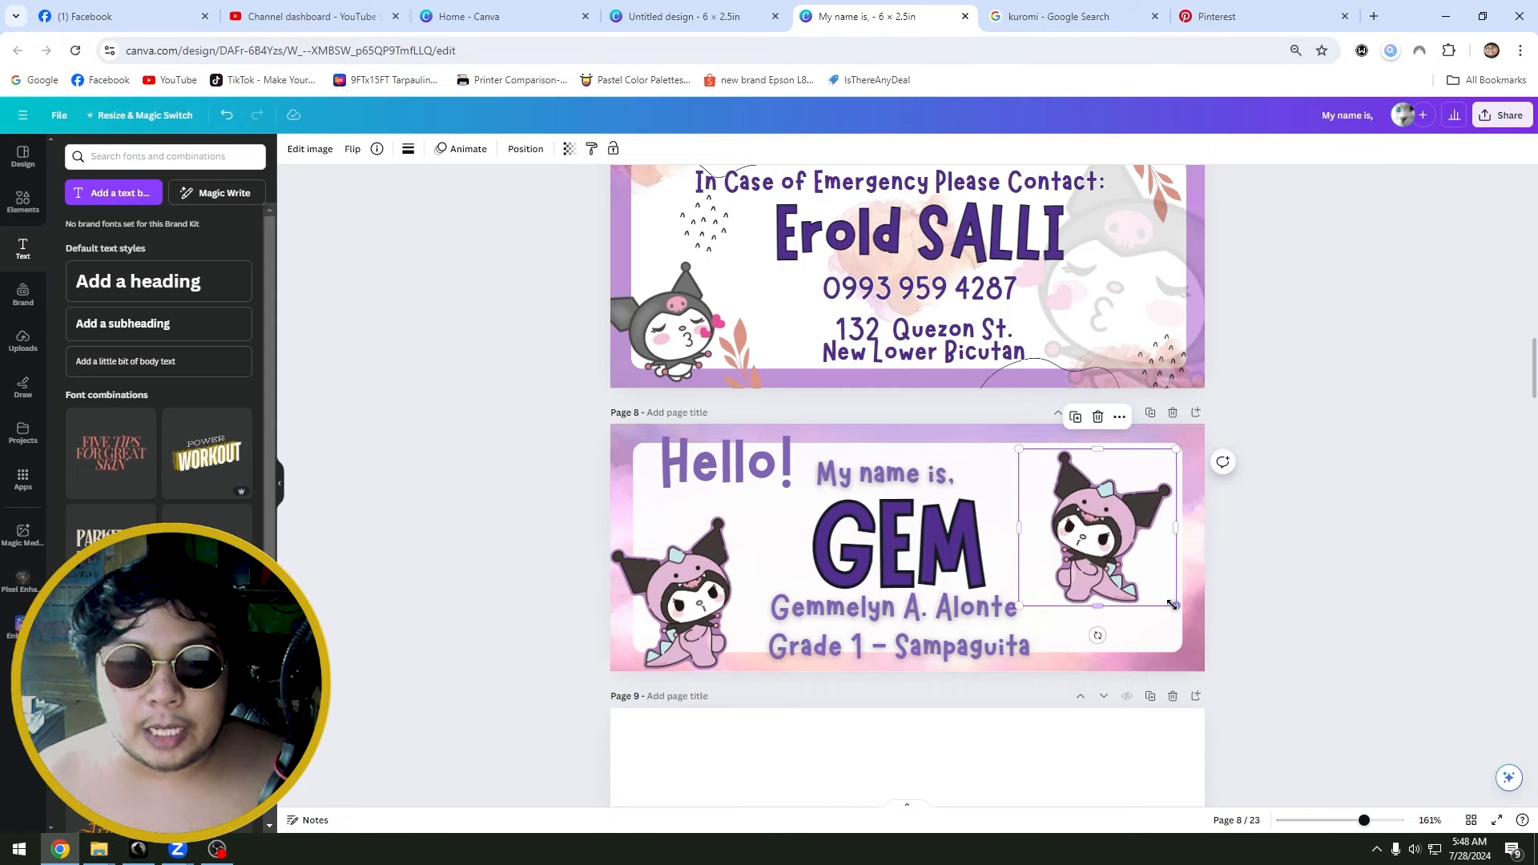
left_click_drag(1172, 606, 1344, 841)
left_click_drag(1173, 633, 1119, 555)
left_click_drag(686, 613, 672, 613)
left_click_drag(1143, 544, 1149, 552)
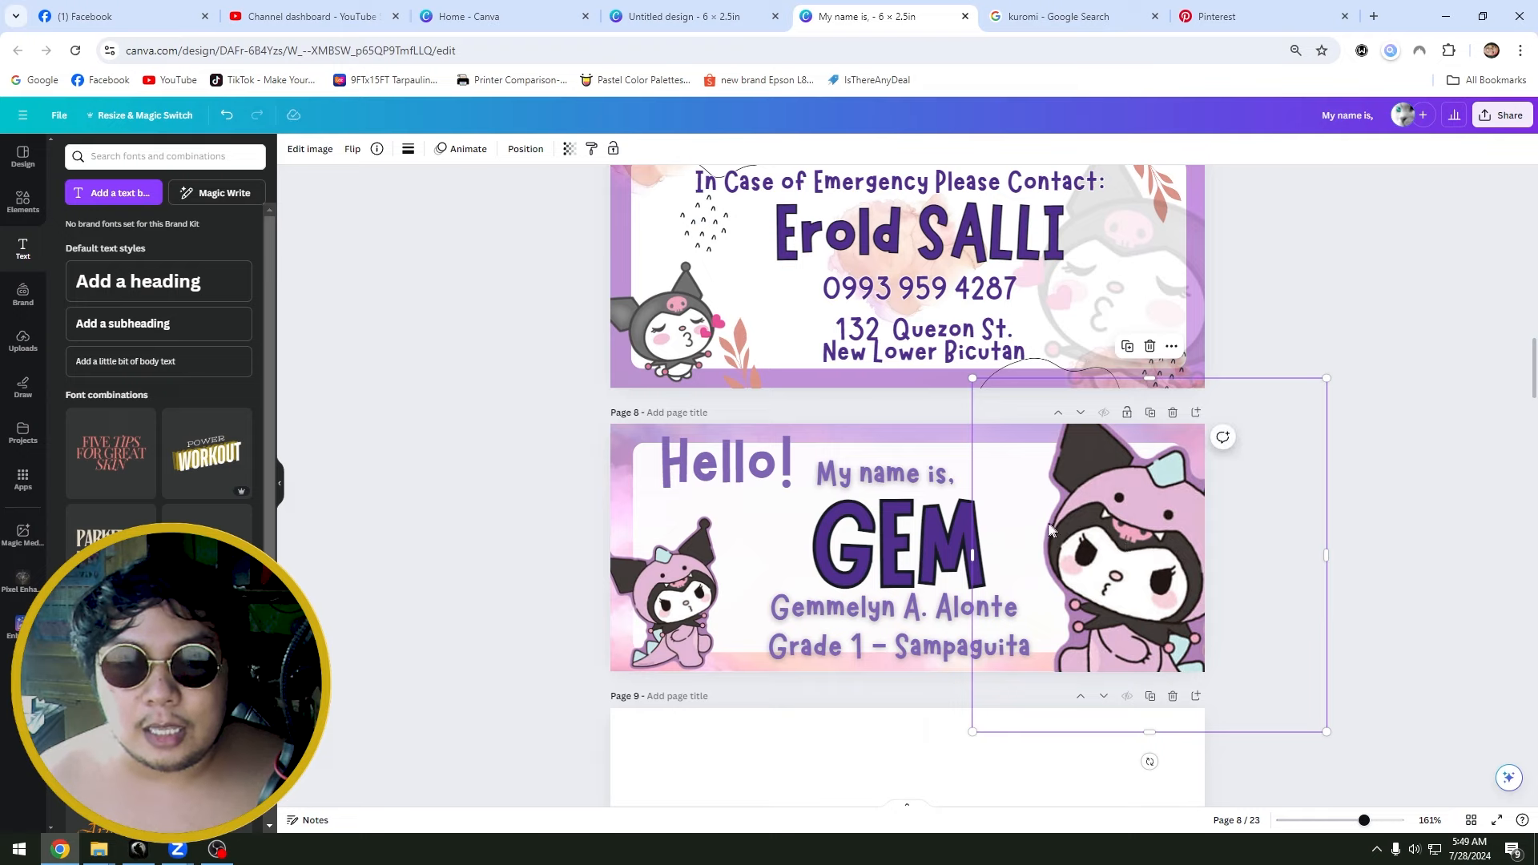
Lower the right Kuromi's transparency so it becomes a faint backdrop
left_click(569, 150)
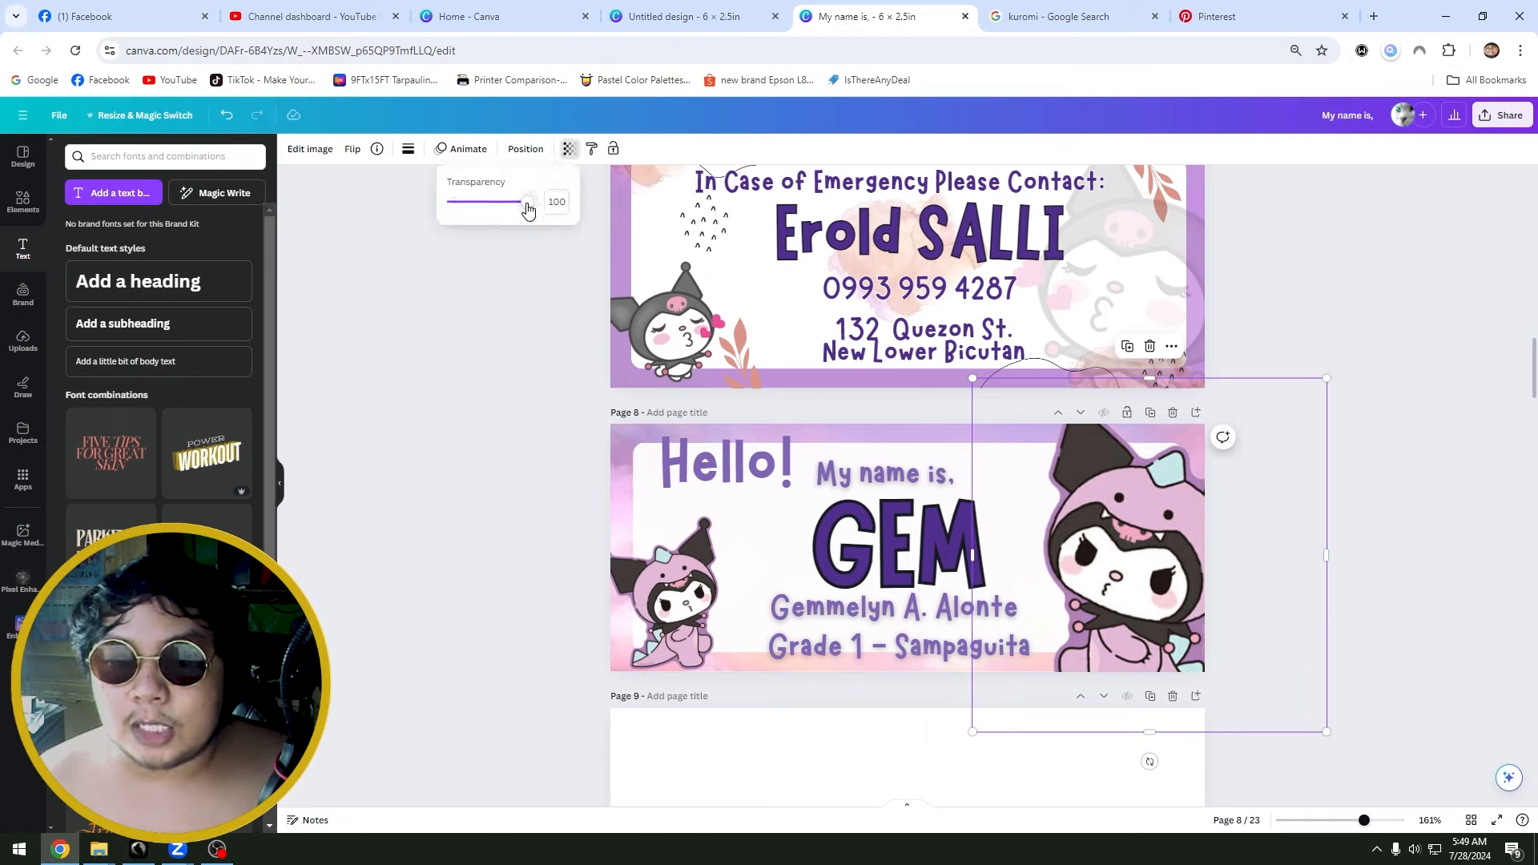
left_click_drag(529, 210, 480, 205)
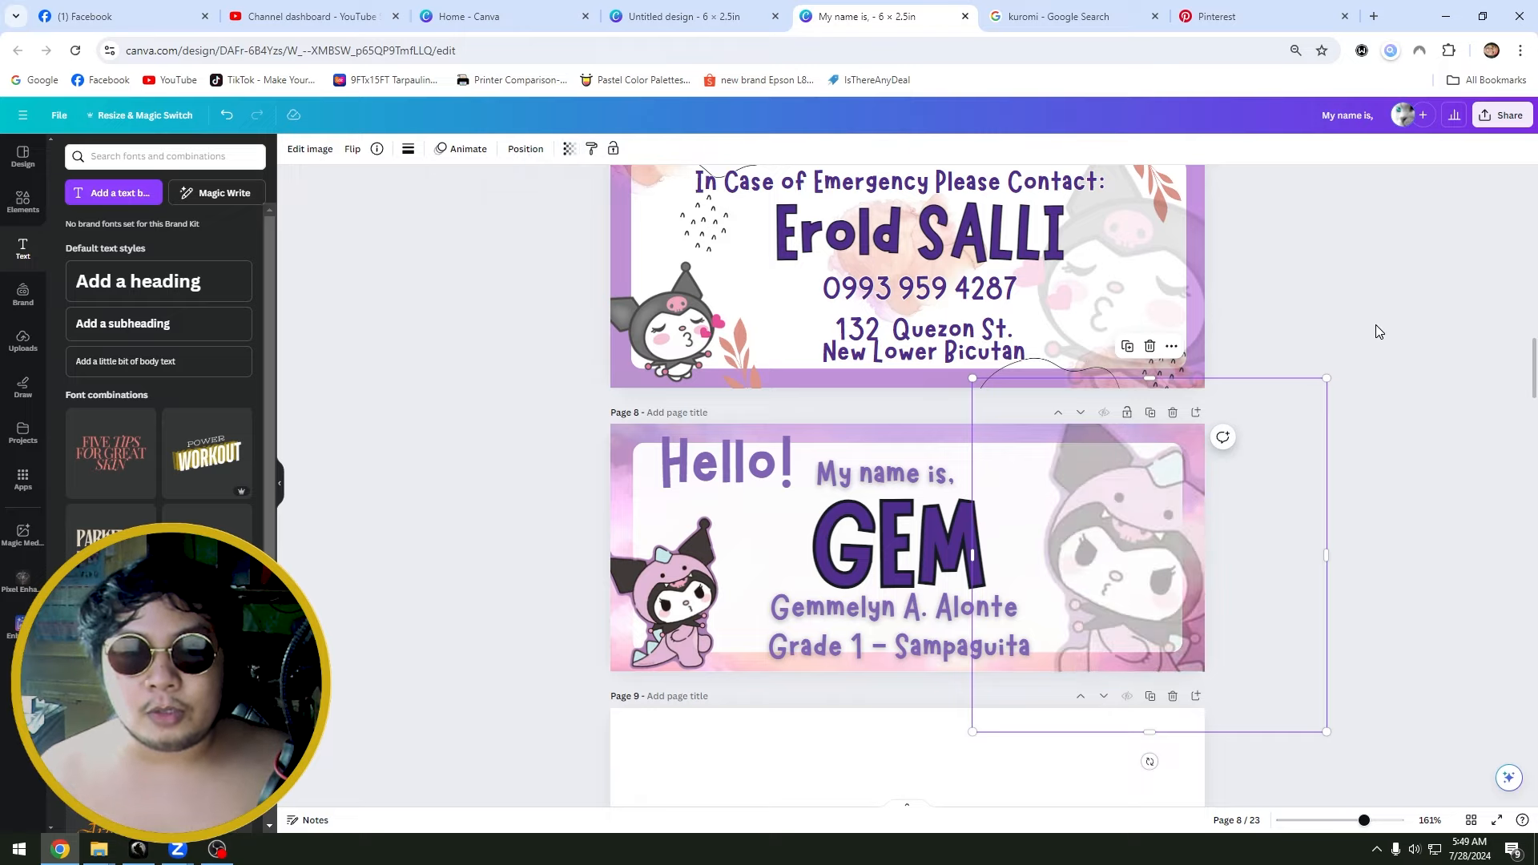
left_click(1362, 325)
scroll(1332, 481, "down", 1)
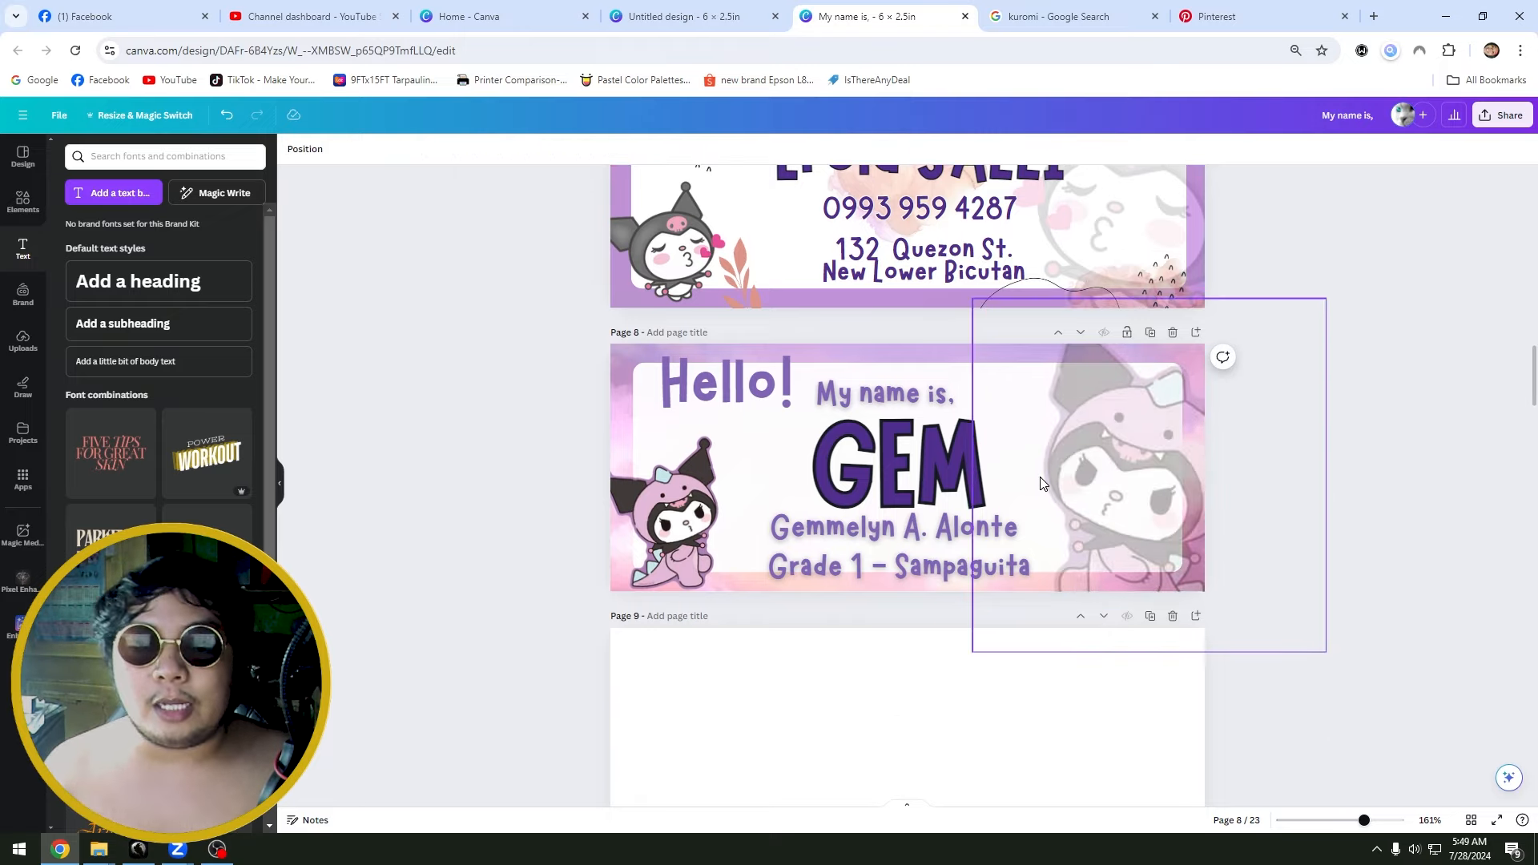
Paste a flower image onto page 8, then delete the stray flower
scroll(1335, 432, "up", 7)
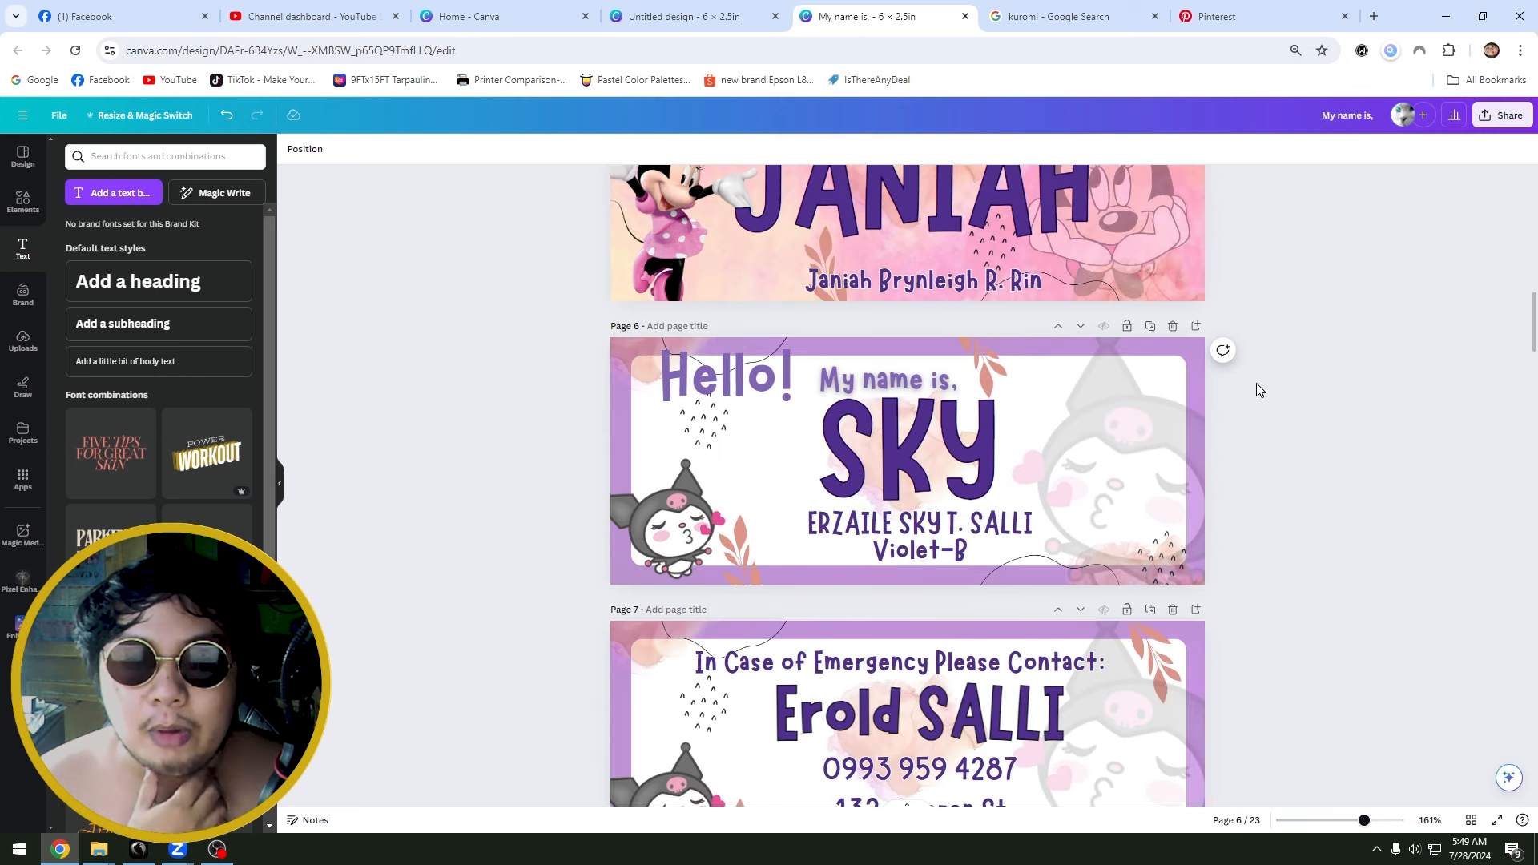
scroll(1263, 382, "down", 3)
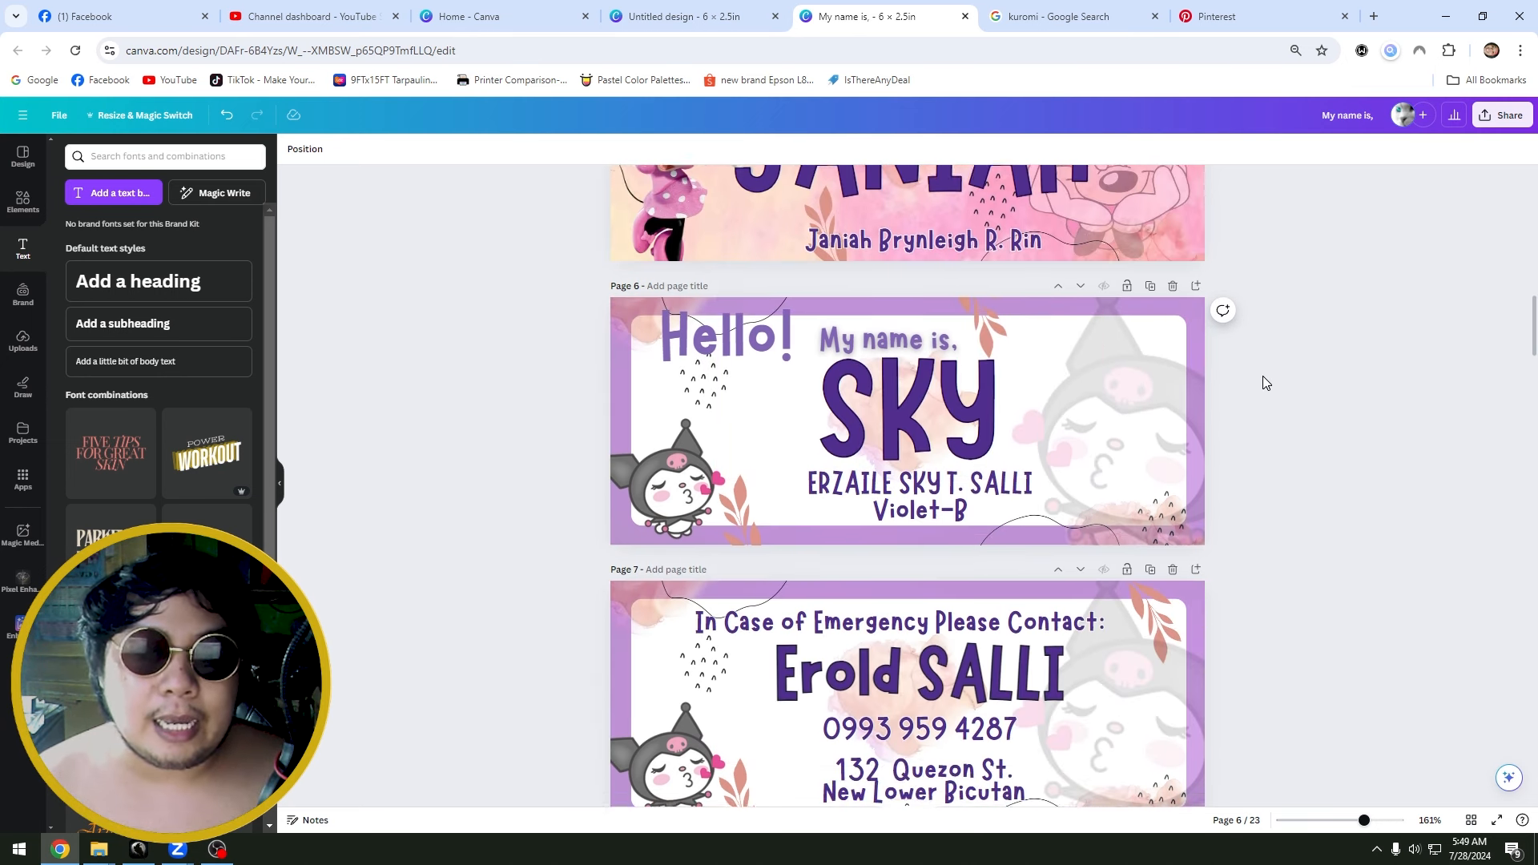
scroll(1262, 377, "up", 2)
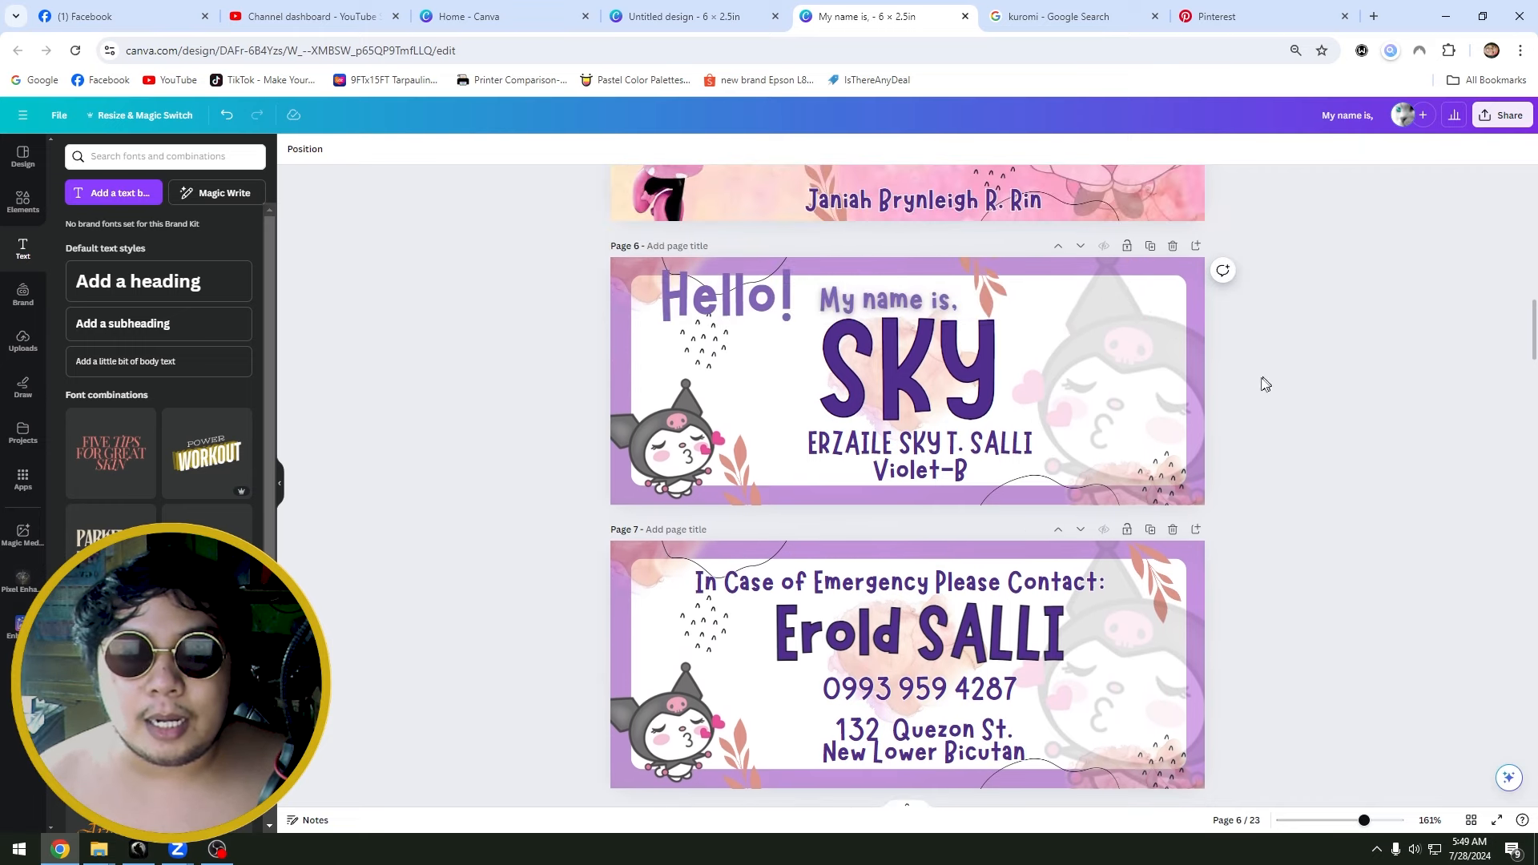
left_click(993, 292)
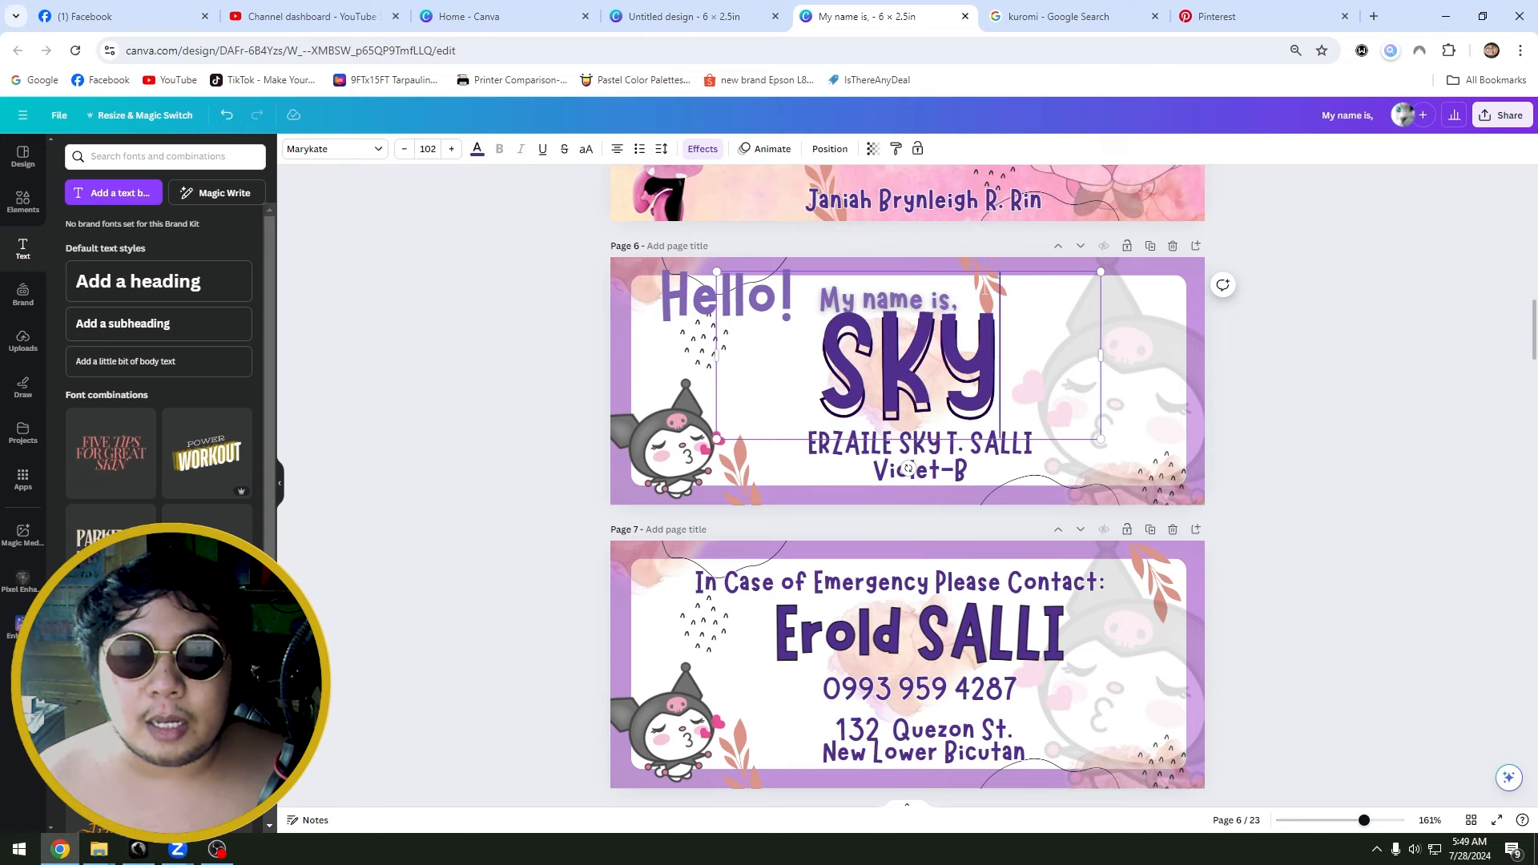
scroll(629, 289, "up", 7)
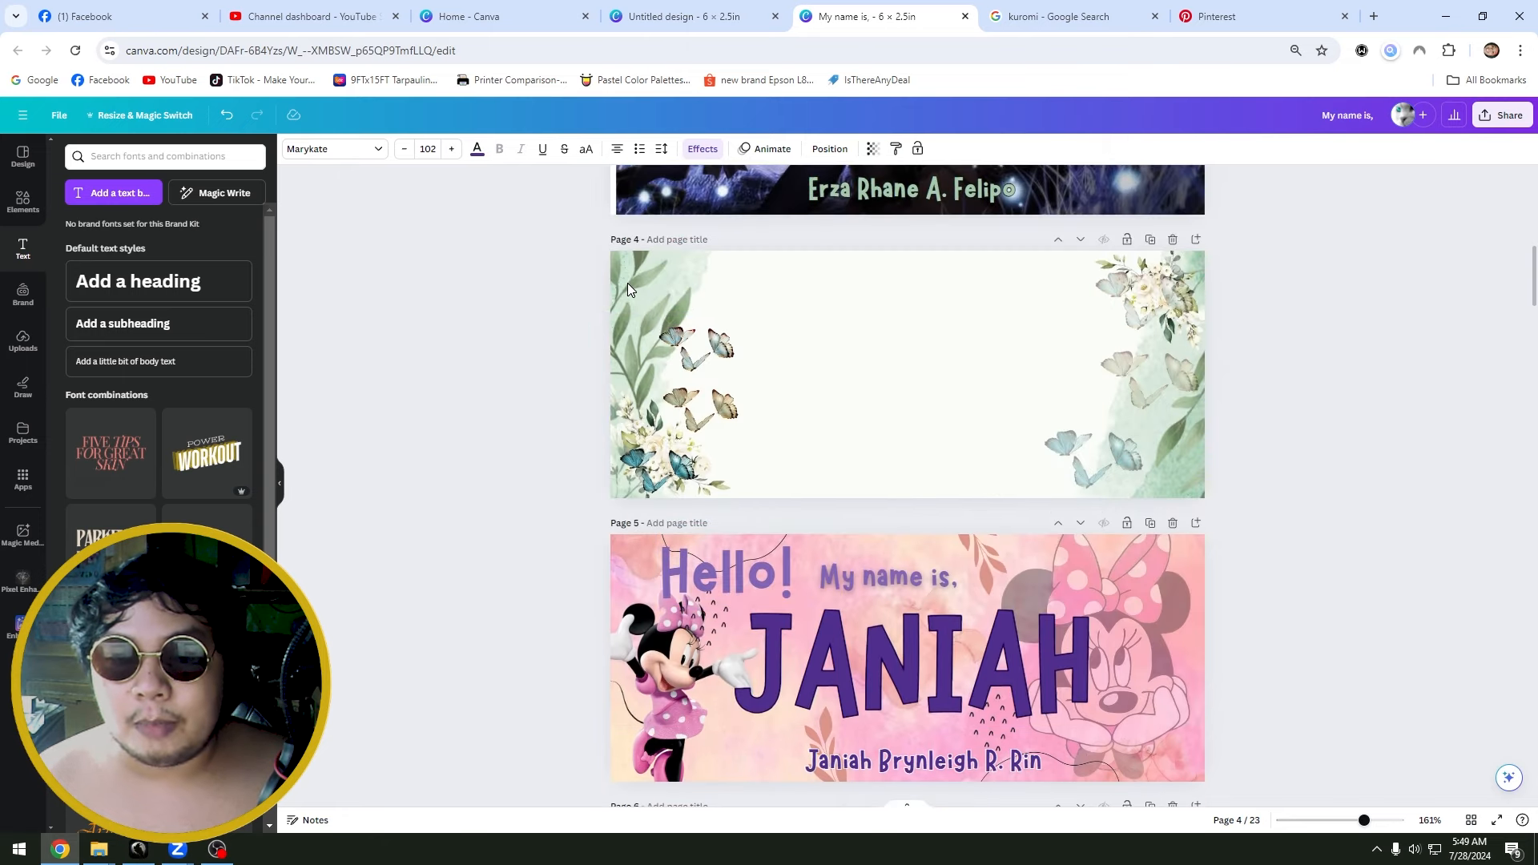
left_click(629, 289)
scroll(801, 416, "down", 15)
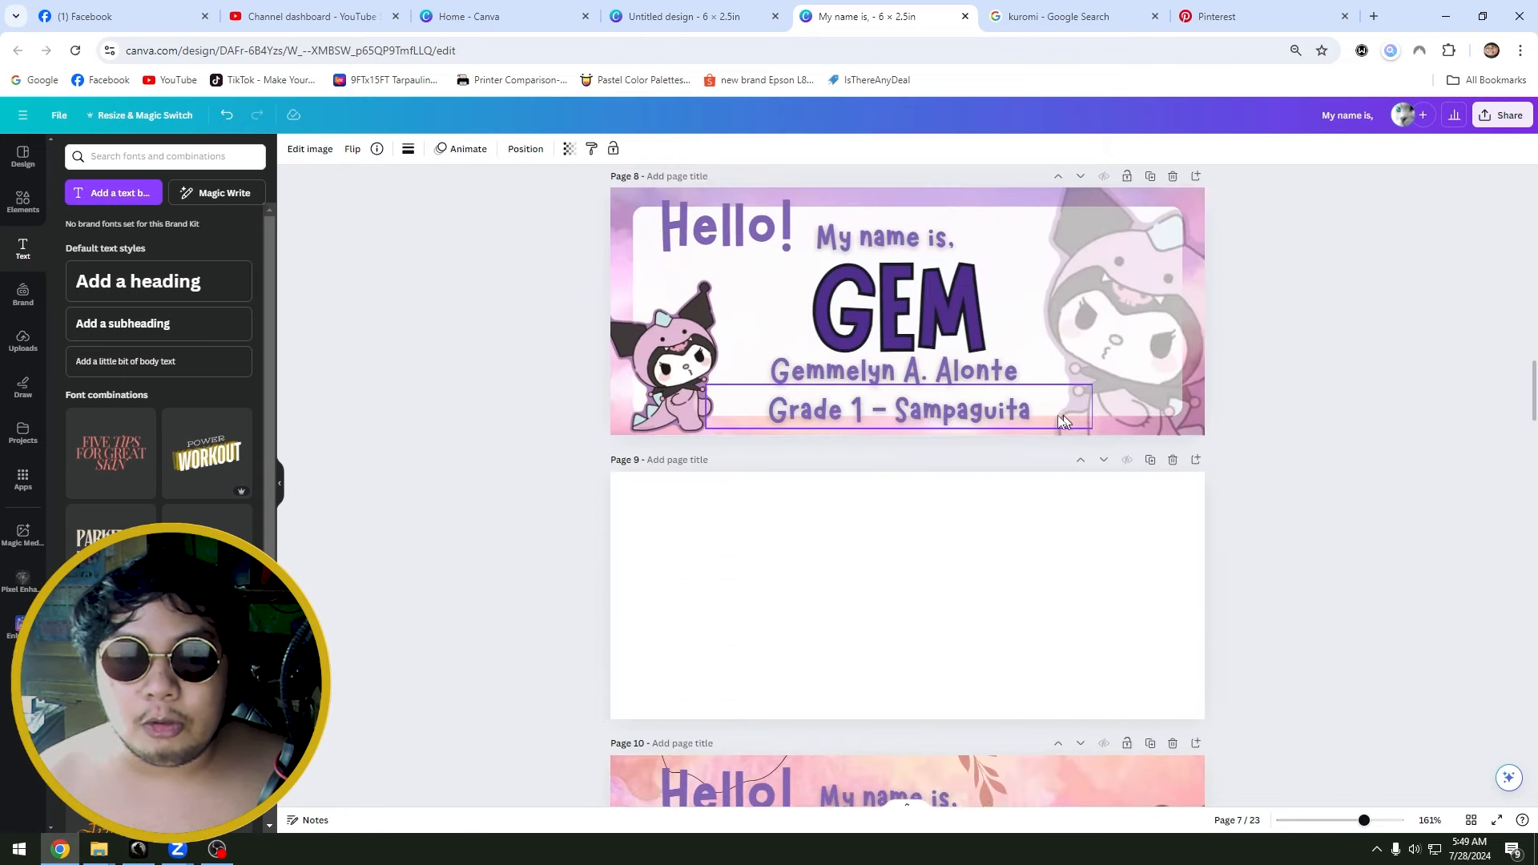
left_click(913, 320)
key("ctrl+v")
left_click_drag(683, 382, 768, 302)
key("Delete")
scroll(979, 366, "up", 3)
scroll(977, 366, "up", 3)
Move page 7's faded Kuromi toward the page centre, undoing an accidental move on page 8
left_click(1149, 398)
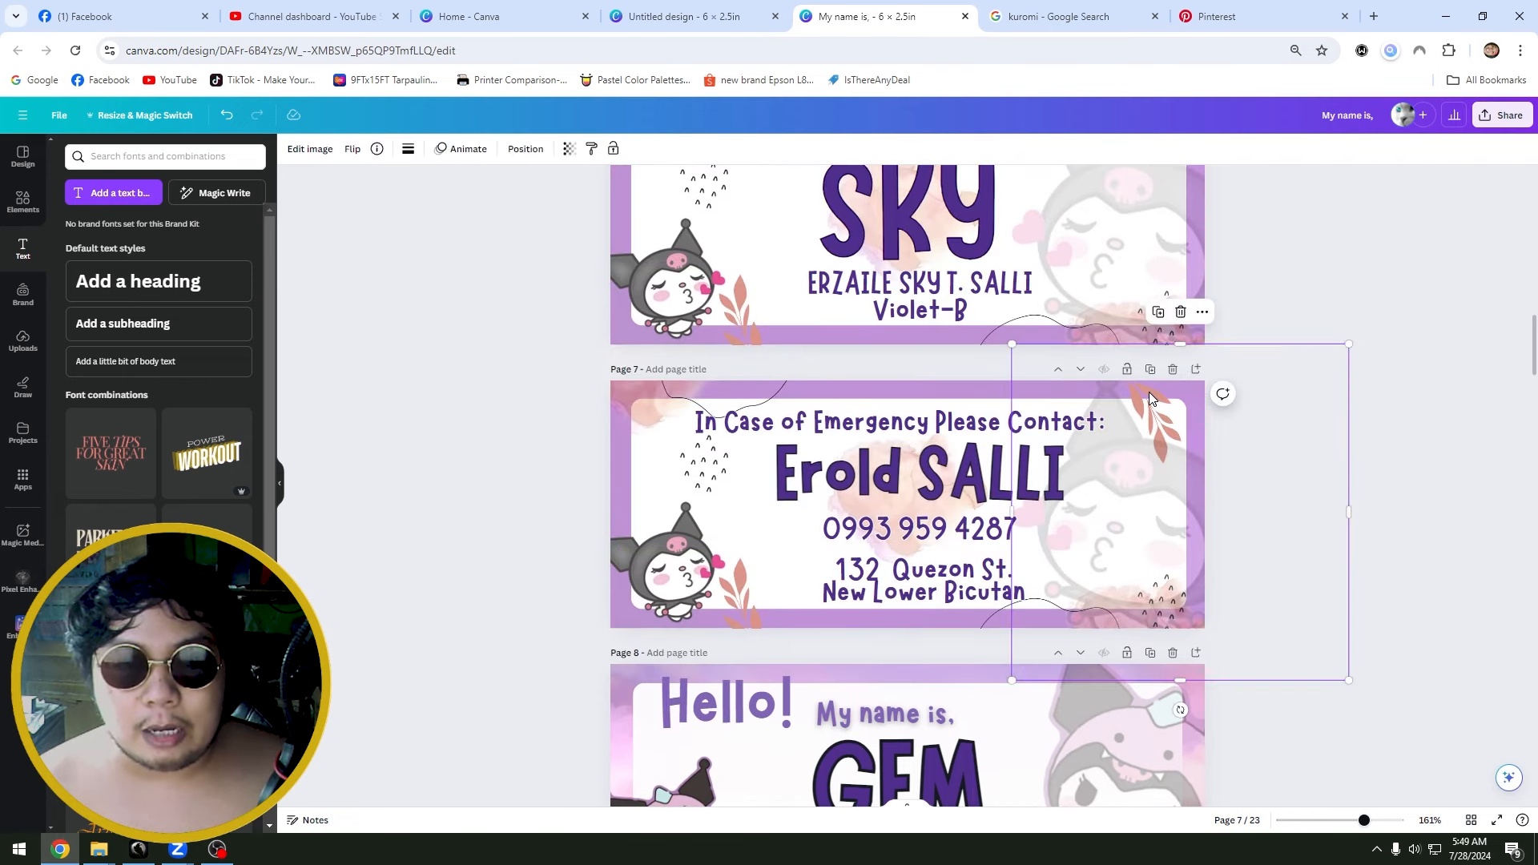
scroll(1149, 398, "down", 4)
left_click(1090, 479)
left_click_drag(1204, 460, 1061, 453)
key("ctrl+z")
left_click(1243, 315)
scroll(1244, 315, "up", 1)
scroll(1151, 354, "up", 2)
left_click(1141, 314)
left_click_drag(1142, 314, 836, 426)
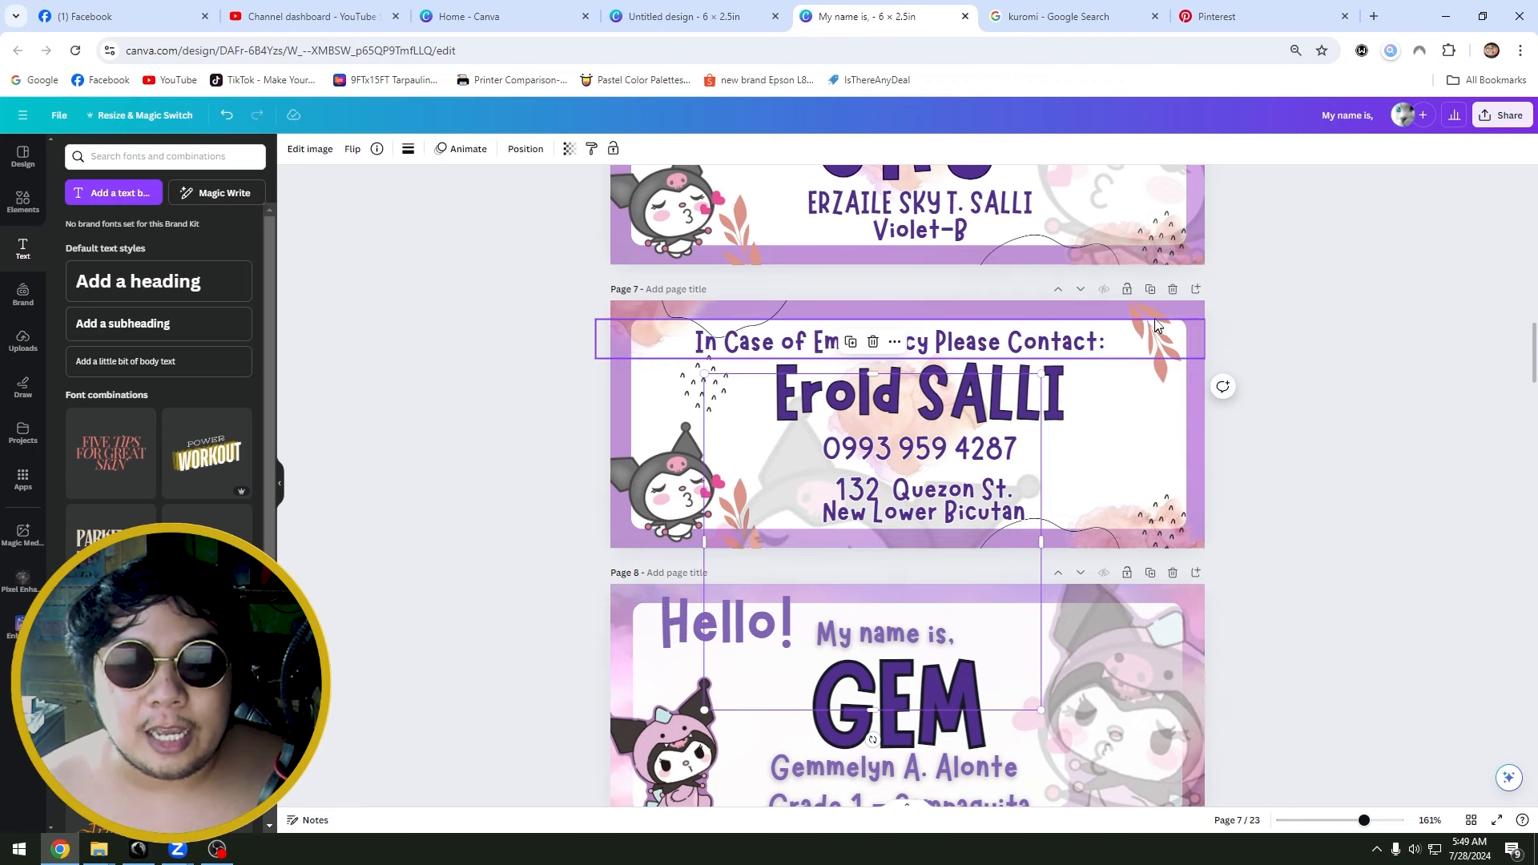
Paste a copy of page 7's pink leaf into page 8's top-left corner
left_click(1156, 322)
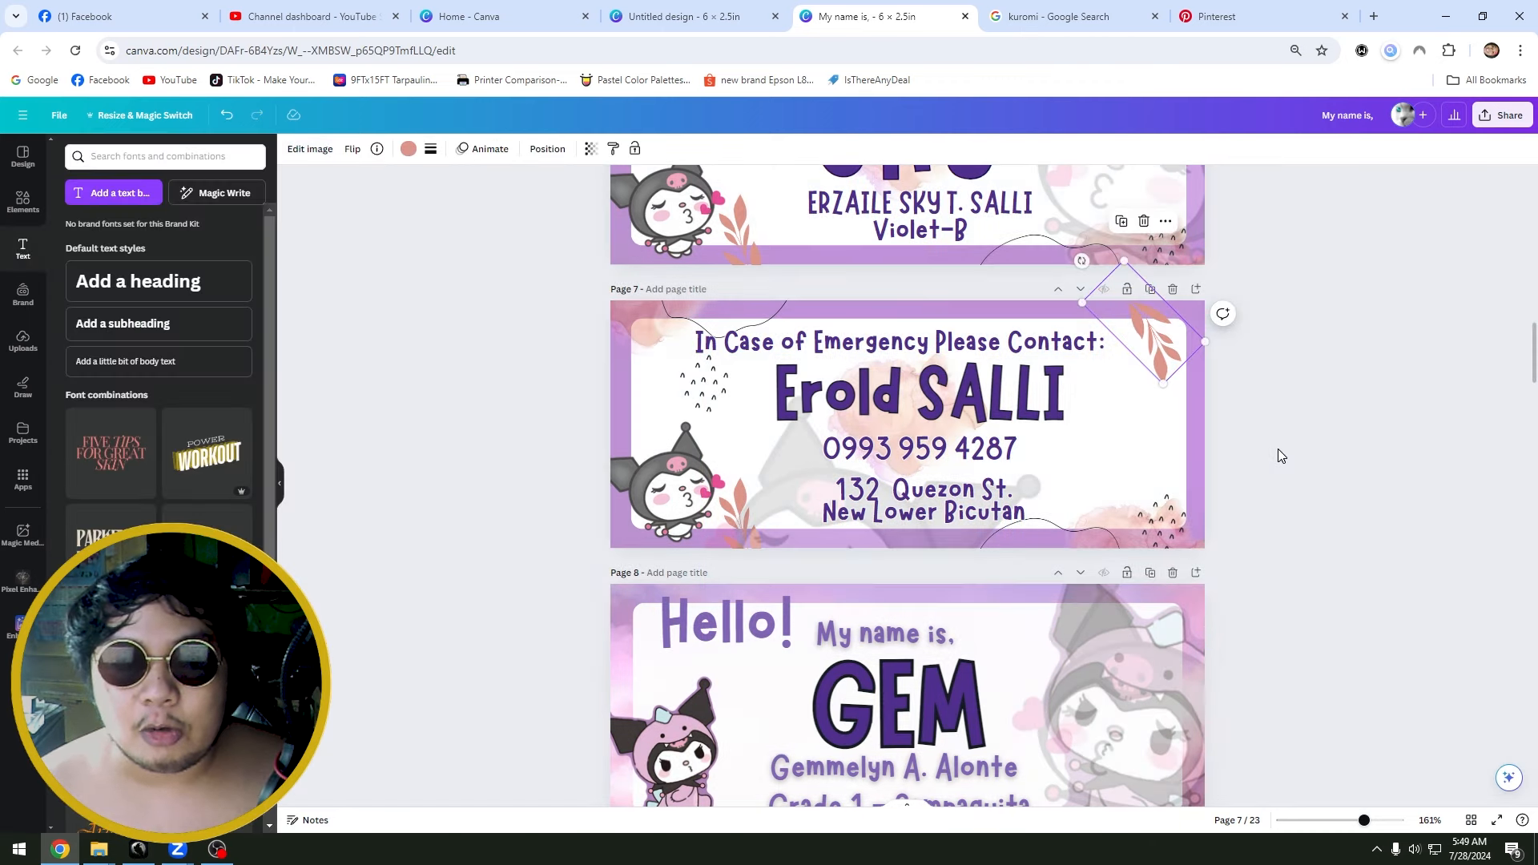
scroll(902, 611, "down", 1)
left_click(1004, 549)
key("ctrl+v")
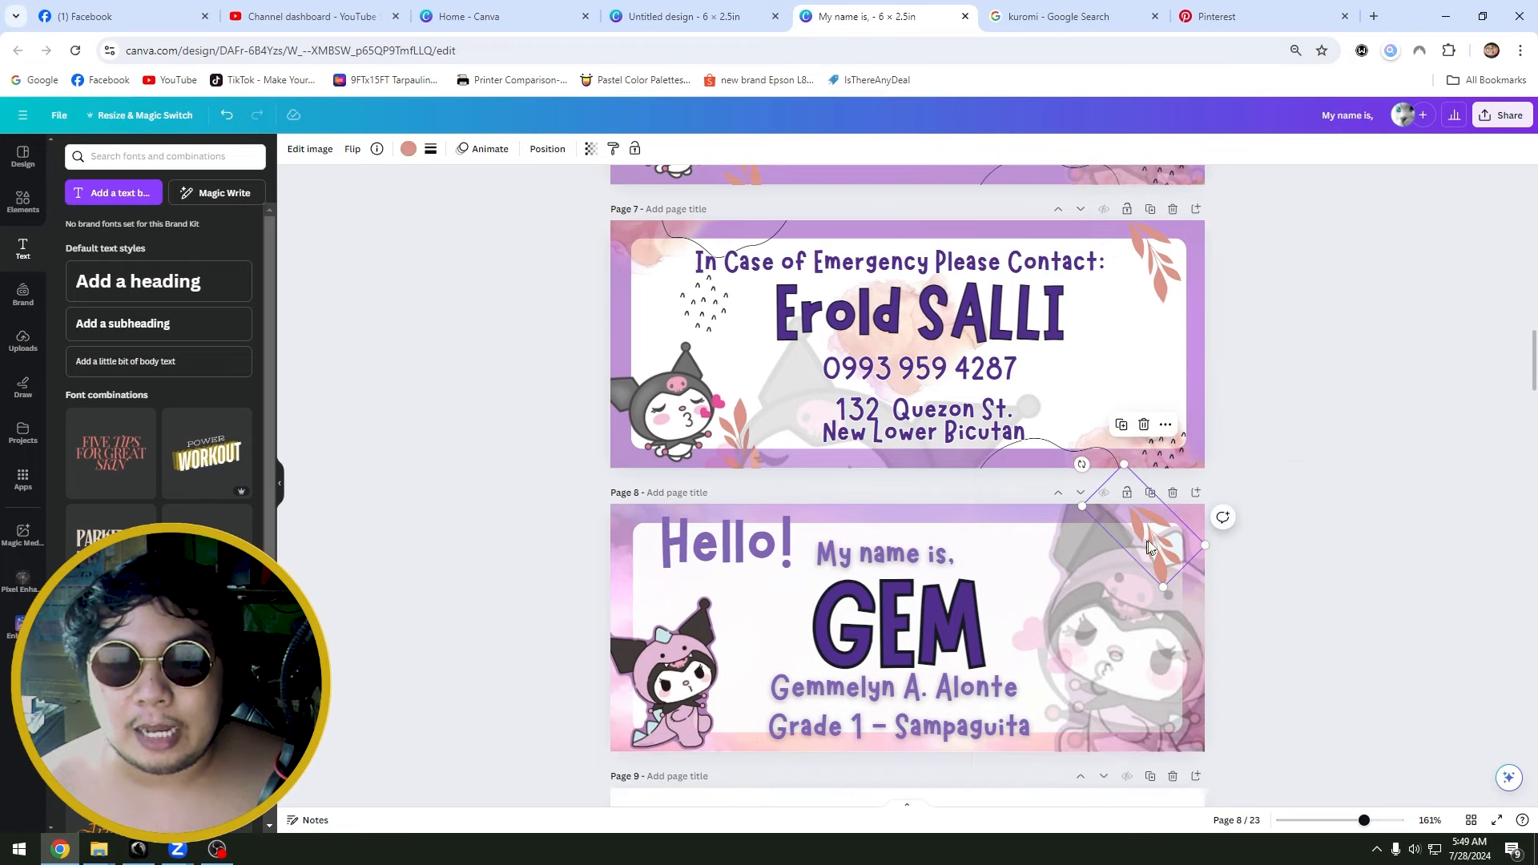
left_click_drag(1170, 527, 661, 564)
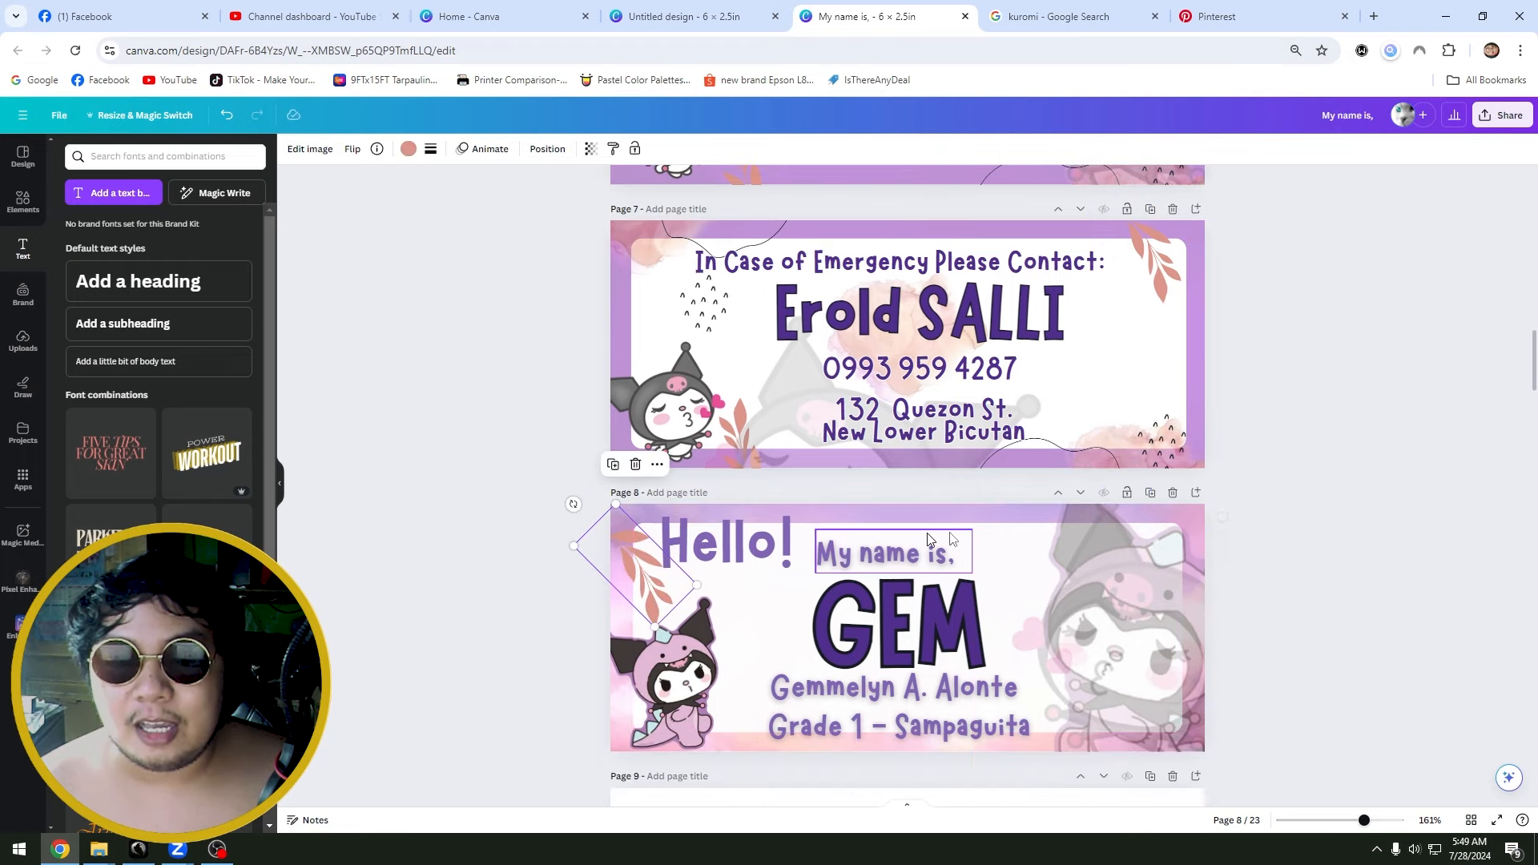
Delete the extra faded kissing Kuromi from page 8 and nudge the dinosaur Kuromi right
left_click(1348, 505)
scroll(1348, 505, "down", 2)
left_click(1116, 438)
key("Delete")
left_click_drag(1133, 465, 1140, 469)
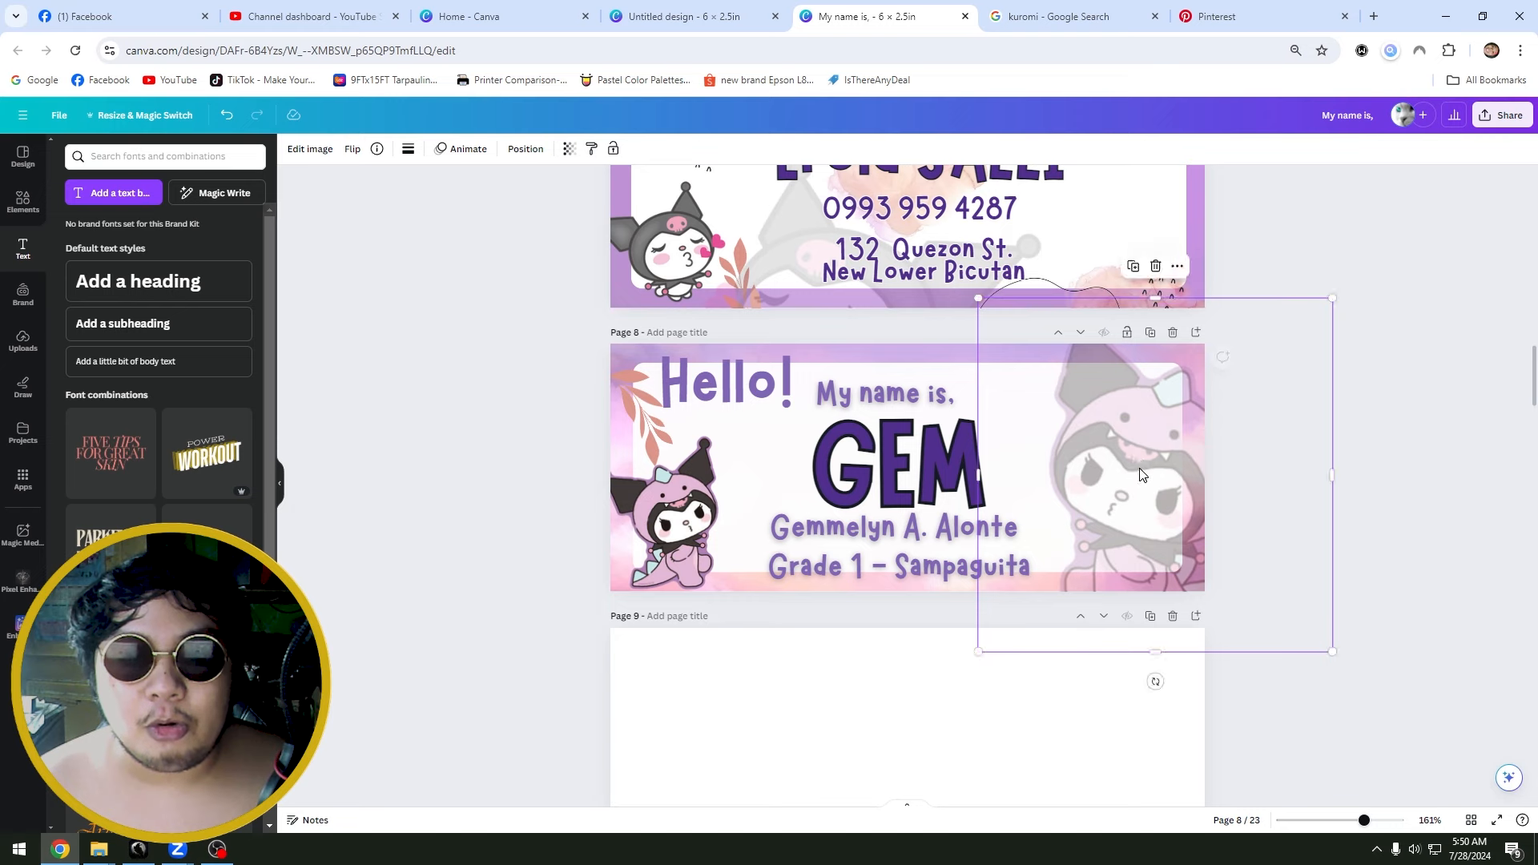
scroll(1117, 490, "down", 3)
scroll(965, 552, "up", 1)
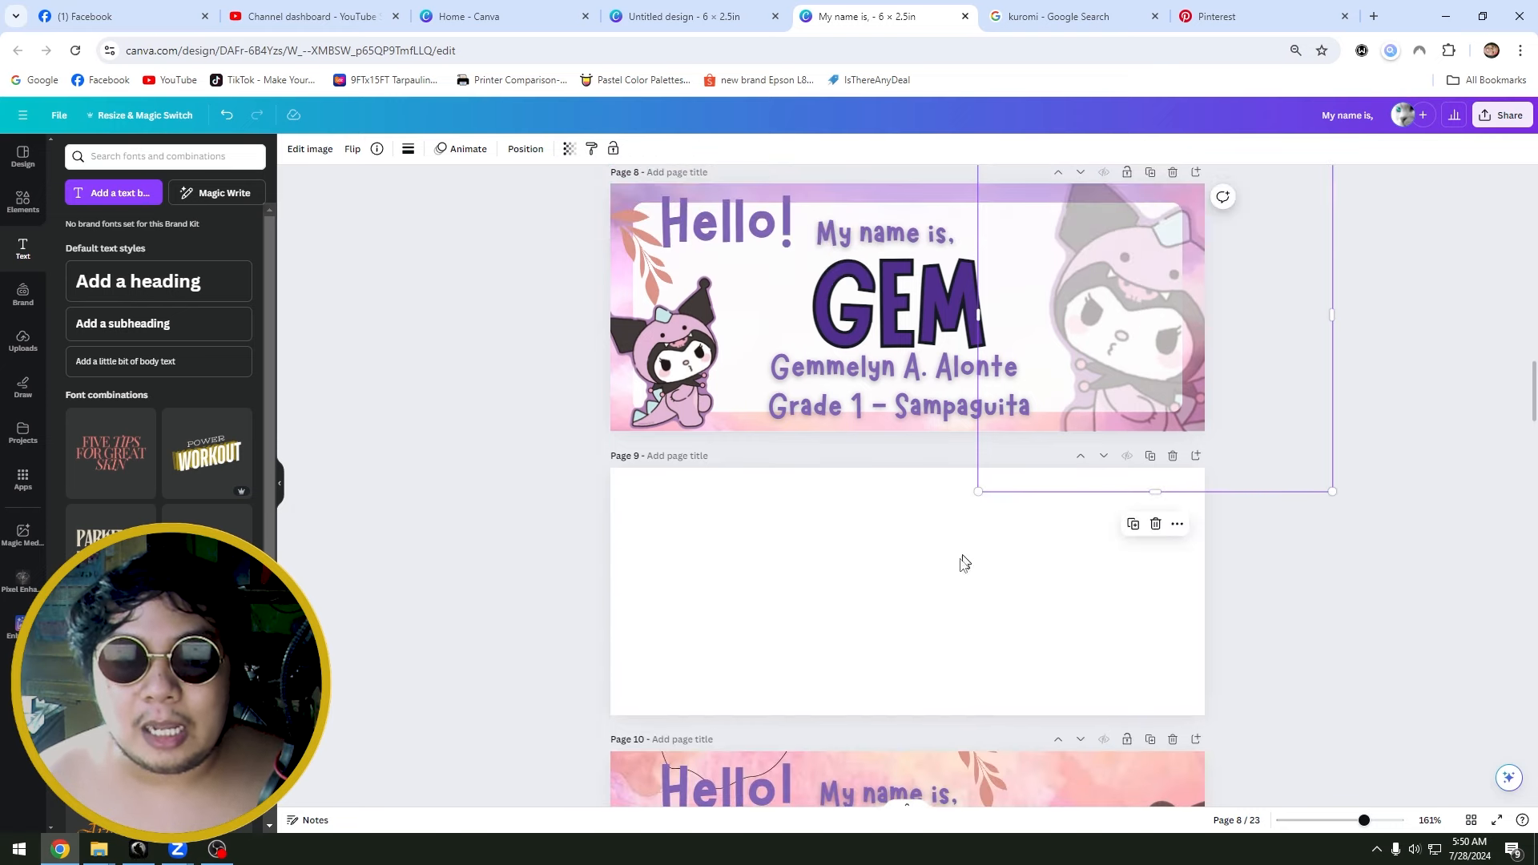
left_click(1330, 479)
scroll(1228, 497, "up", 3)
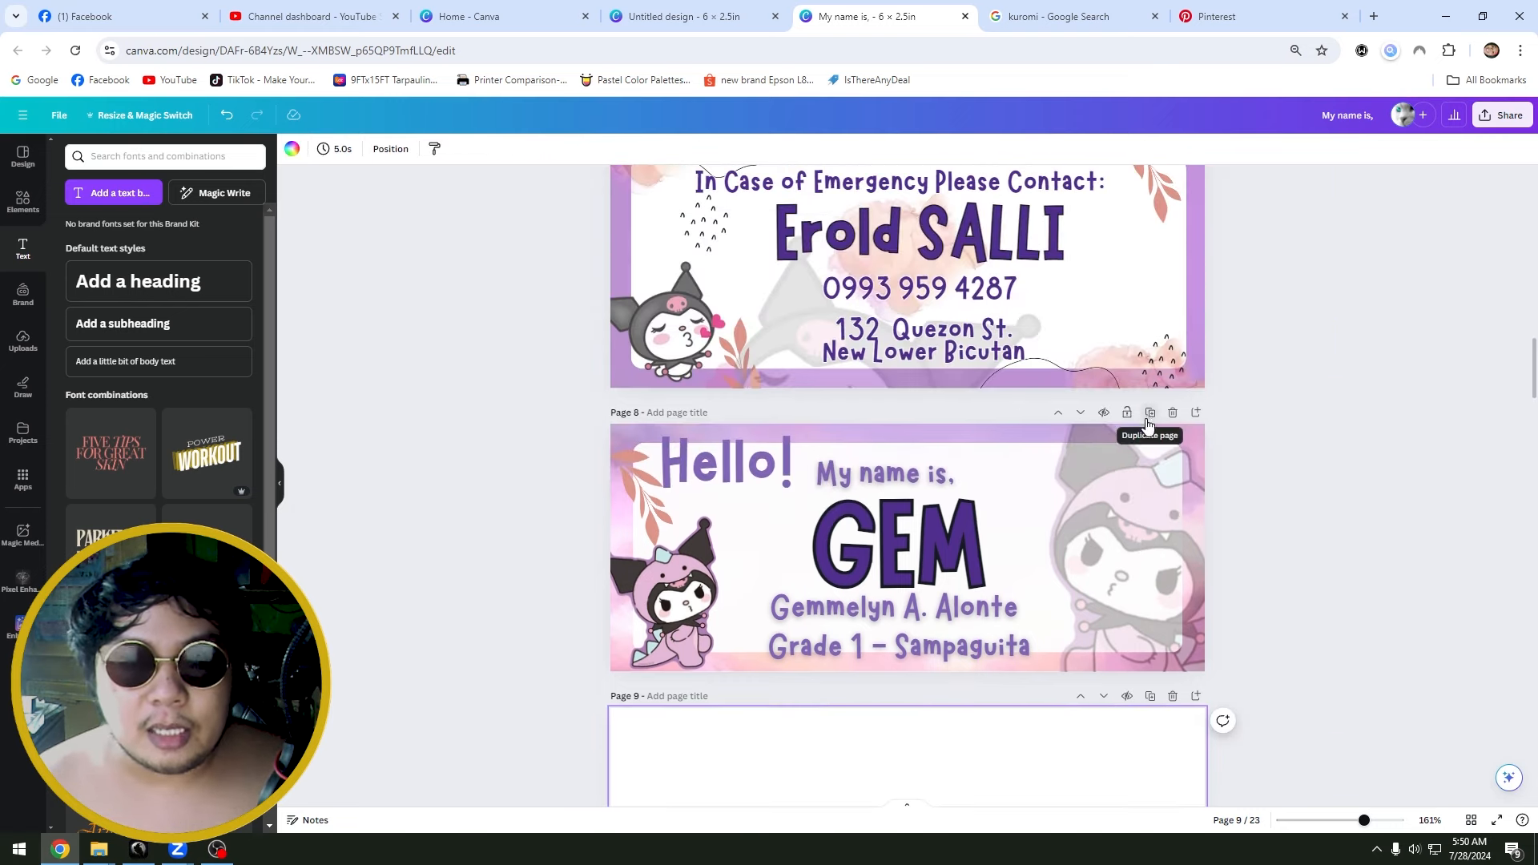
Duplicate the GEM name tag page and delete the Hello! text on the copy
left_click(1150, 412)
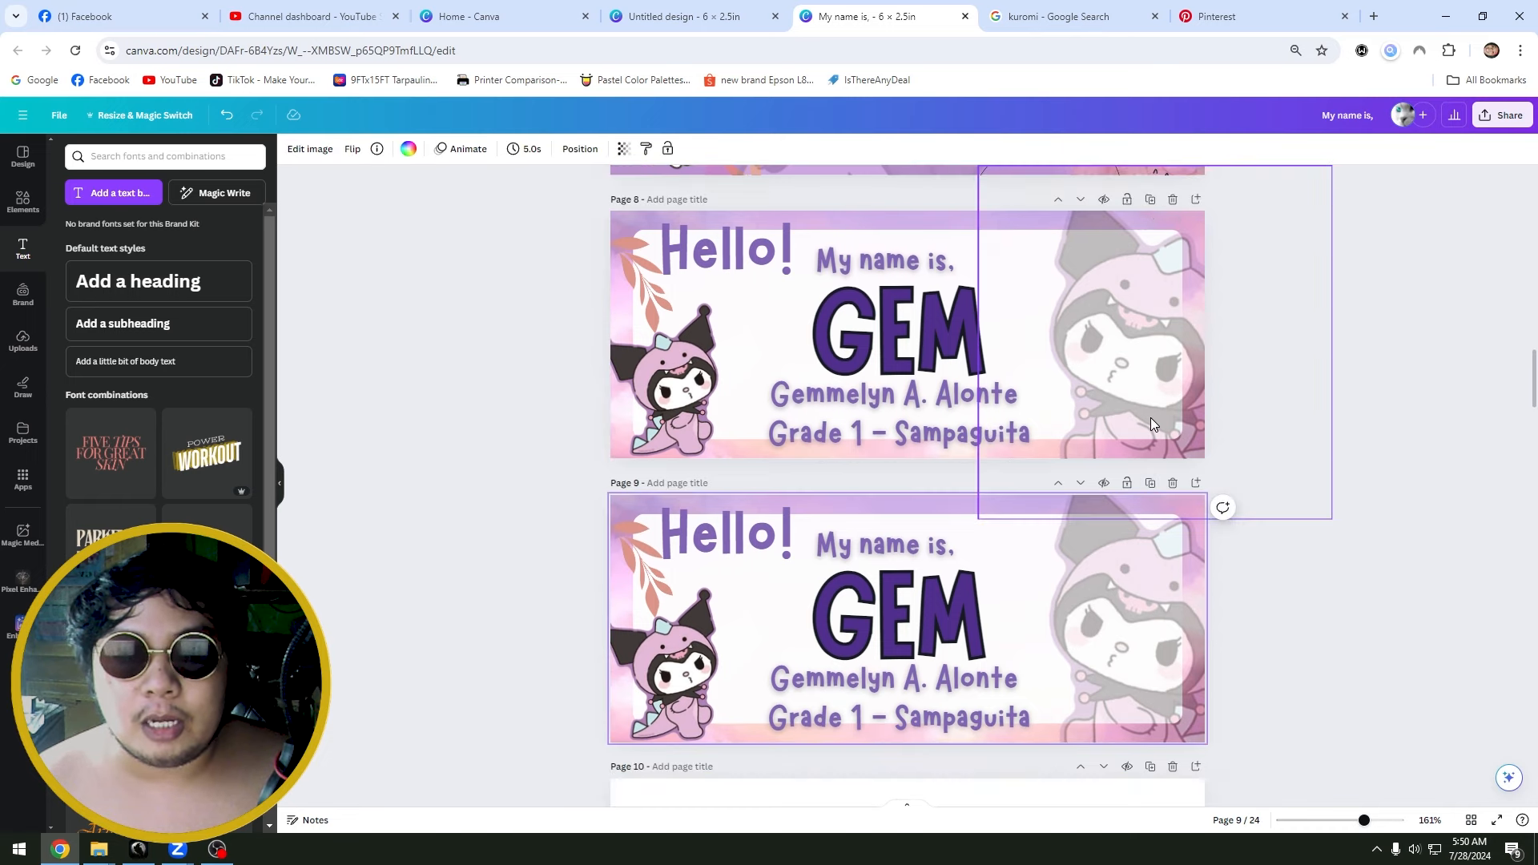
left_click(731, 548)
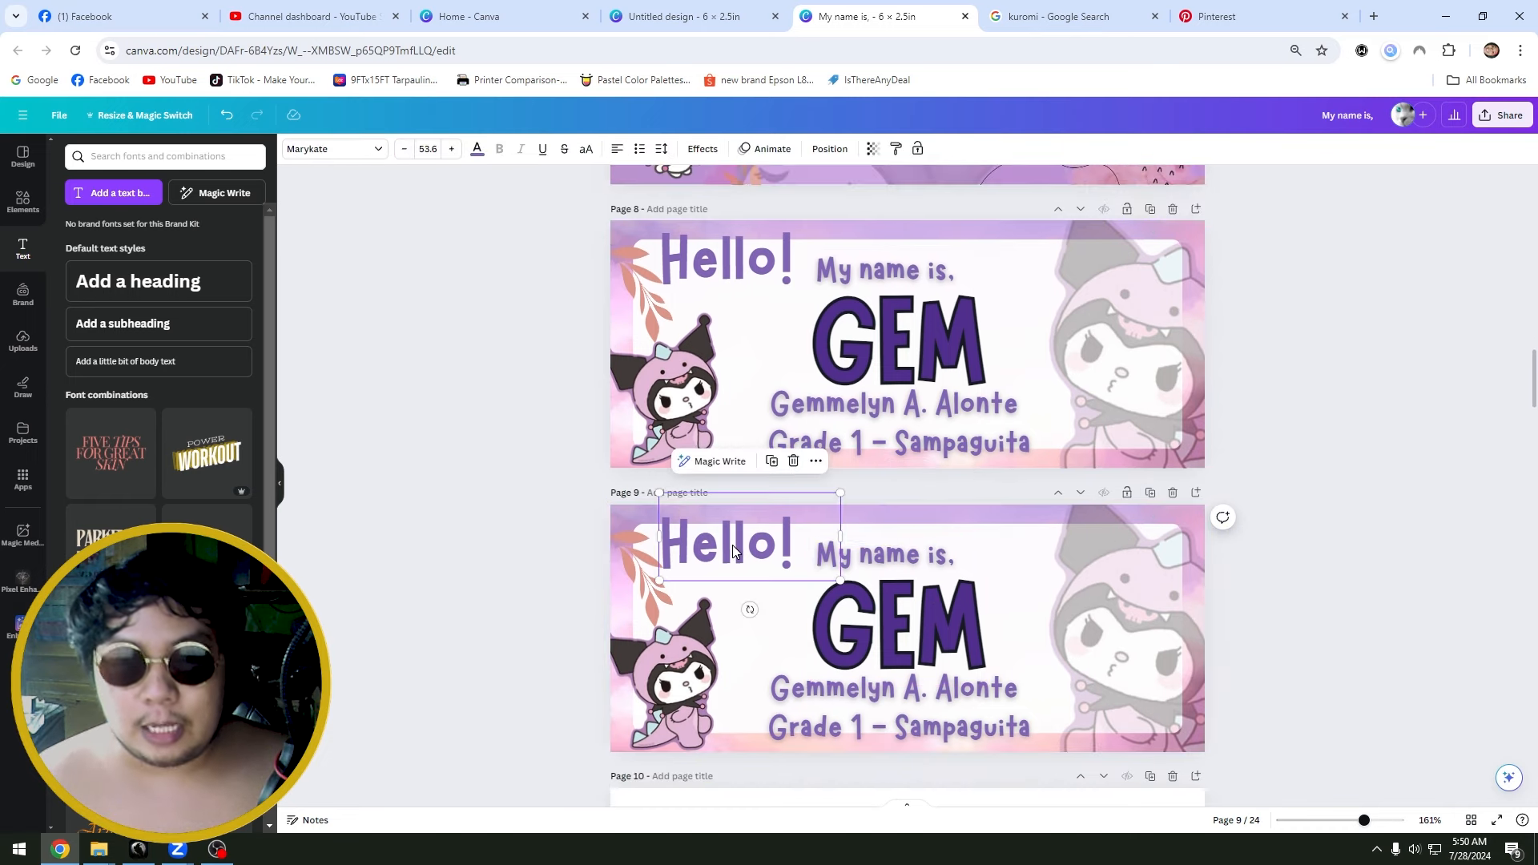
key("Delete")
Replace 'My name is,' with page 7's 'In Case of Emergency Please Contact:' heading, stretched to one line
double_click(894, 548)
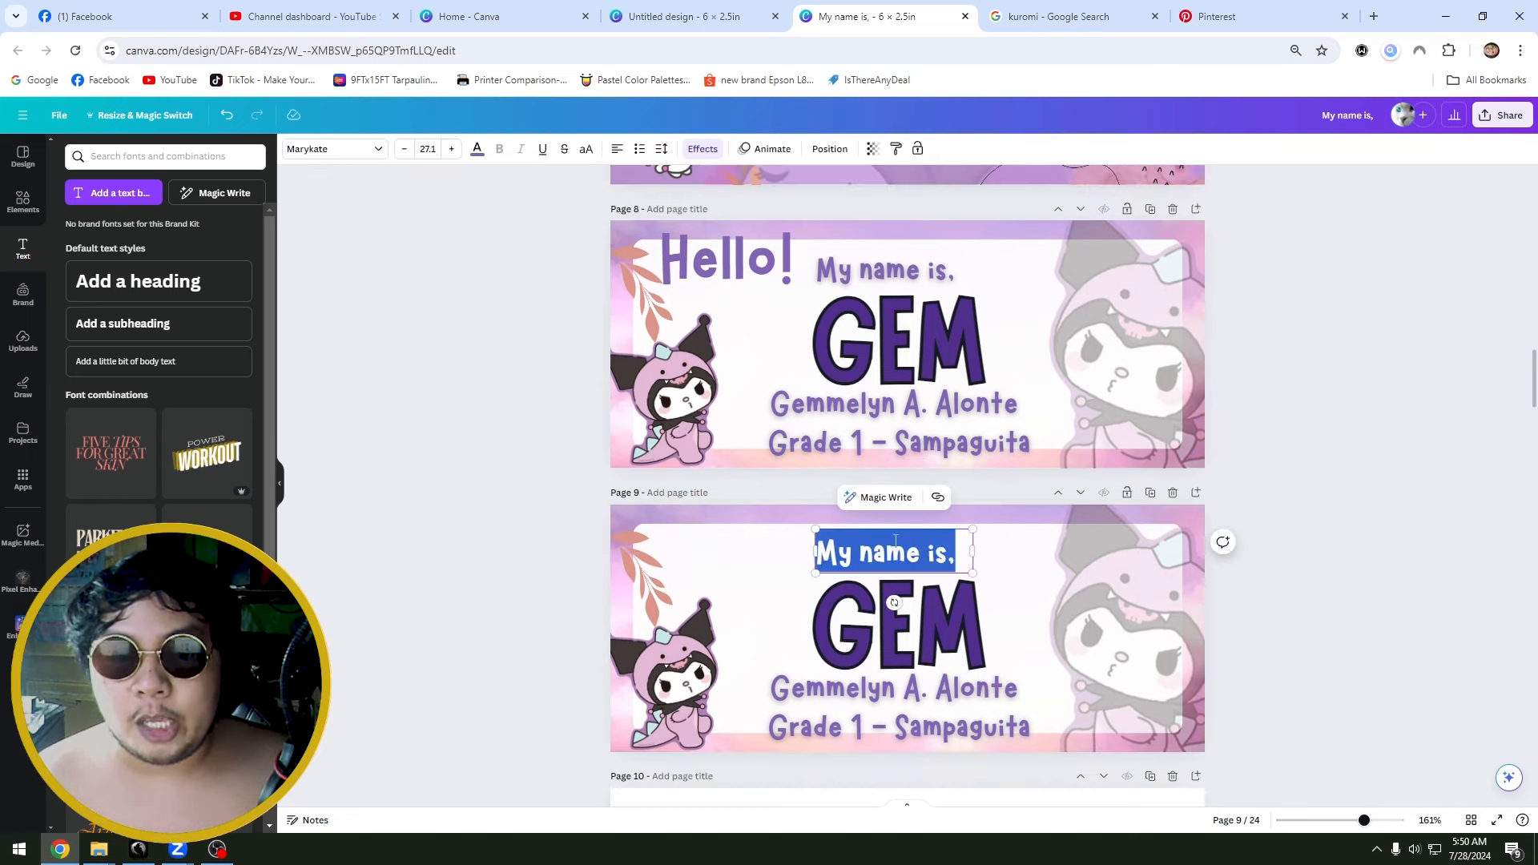
scroll(881, 481, "up", 5)
double_click(881, 375)
key("ctrl+c")
scroll(913, 481, "down", 6)
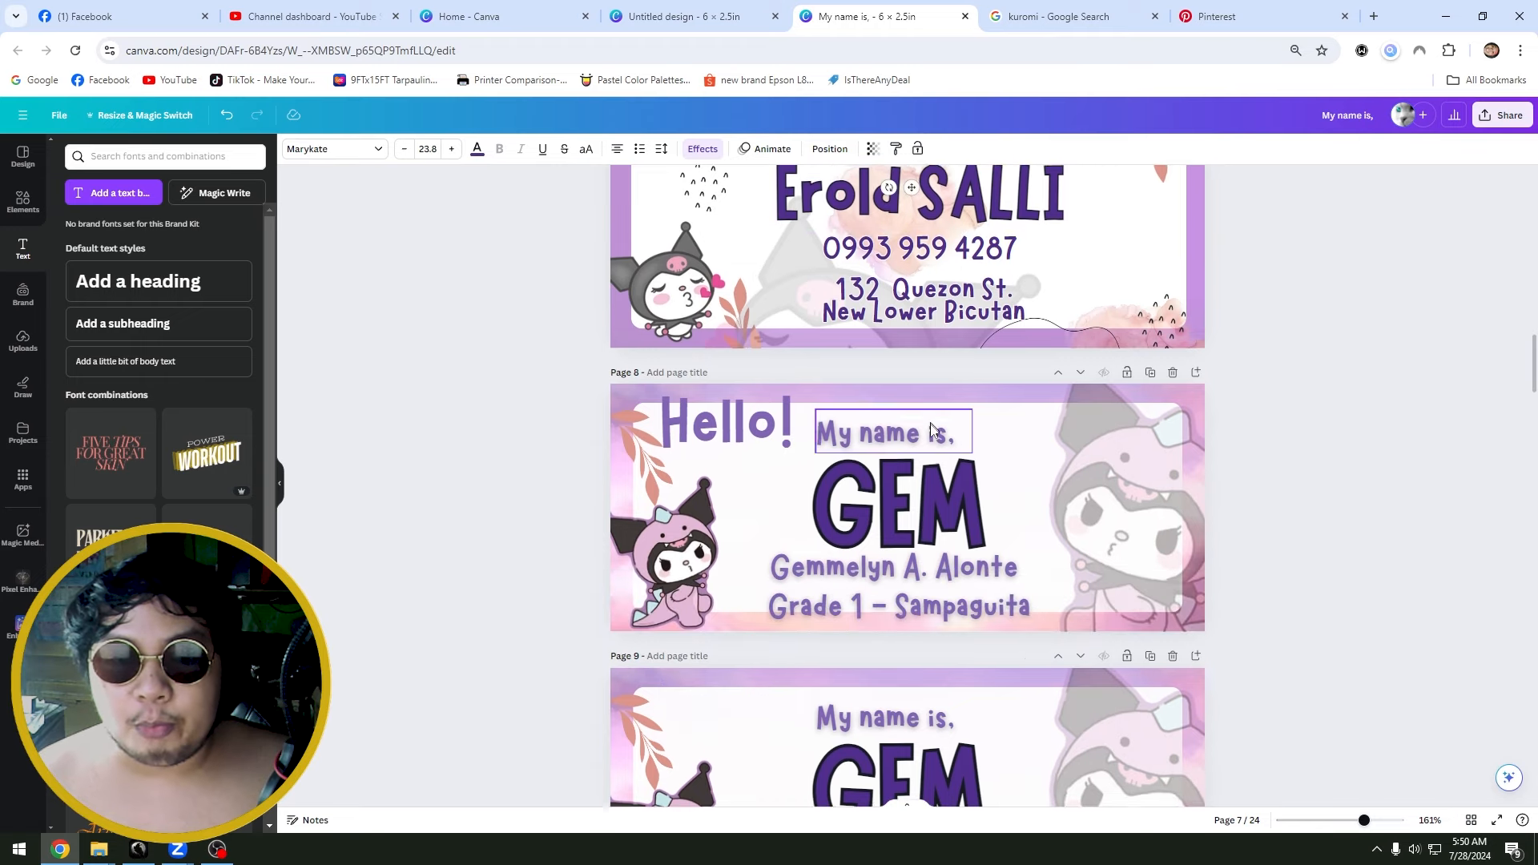
double_click(901, 459)
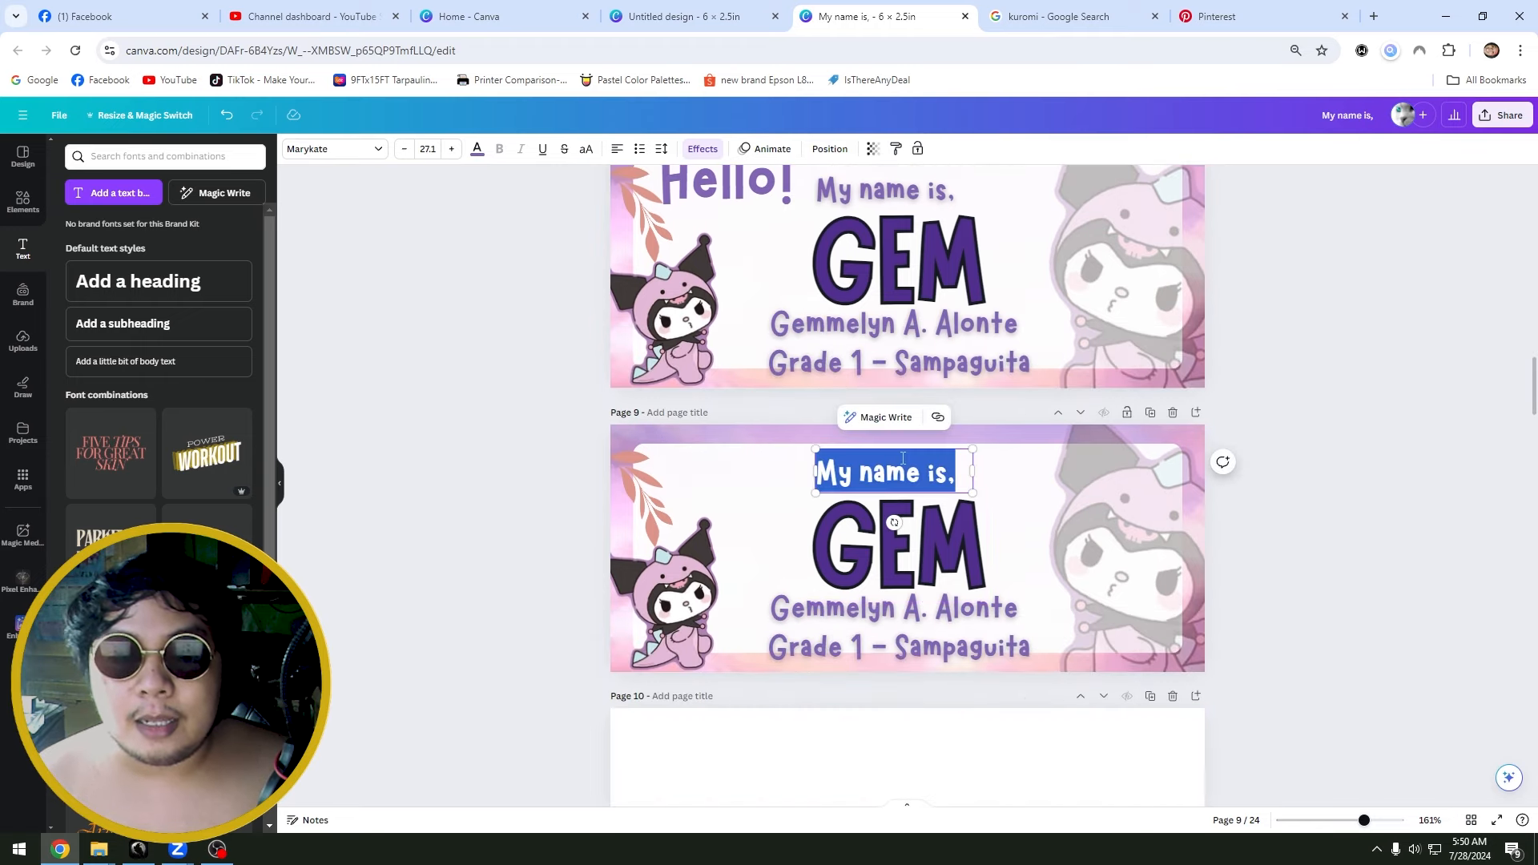
key("ctrl+v")
left_click_drag(975, 513, 1180, 486)
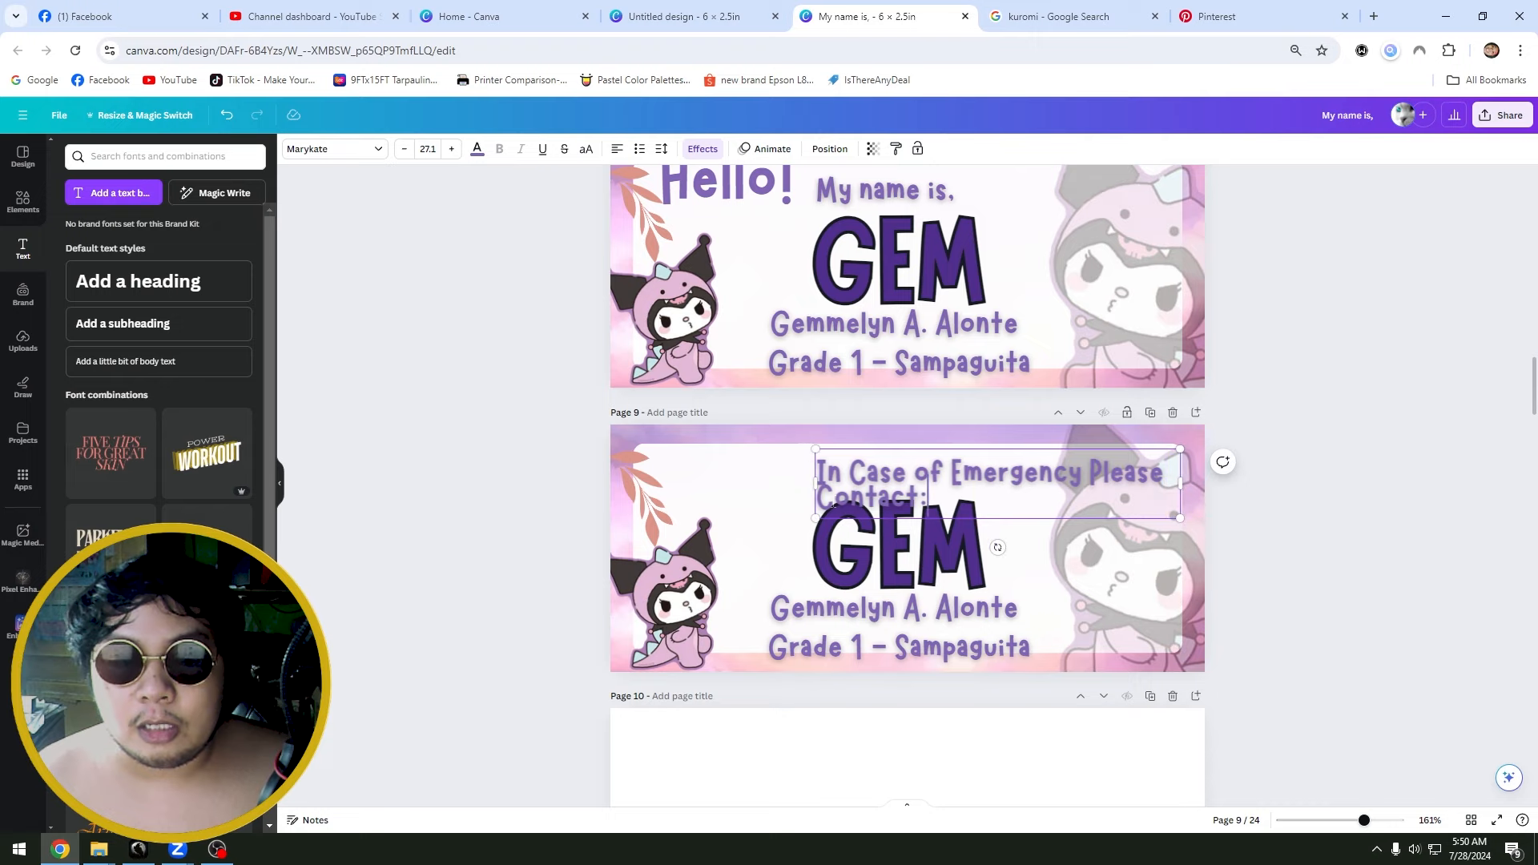
left_click_drag(814, 485, 614, 485)
Shrink and shift the right Kuromi, and move the emergency heading up to the top
left_click(1178, 593)
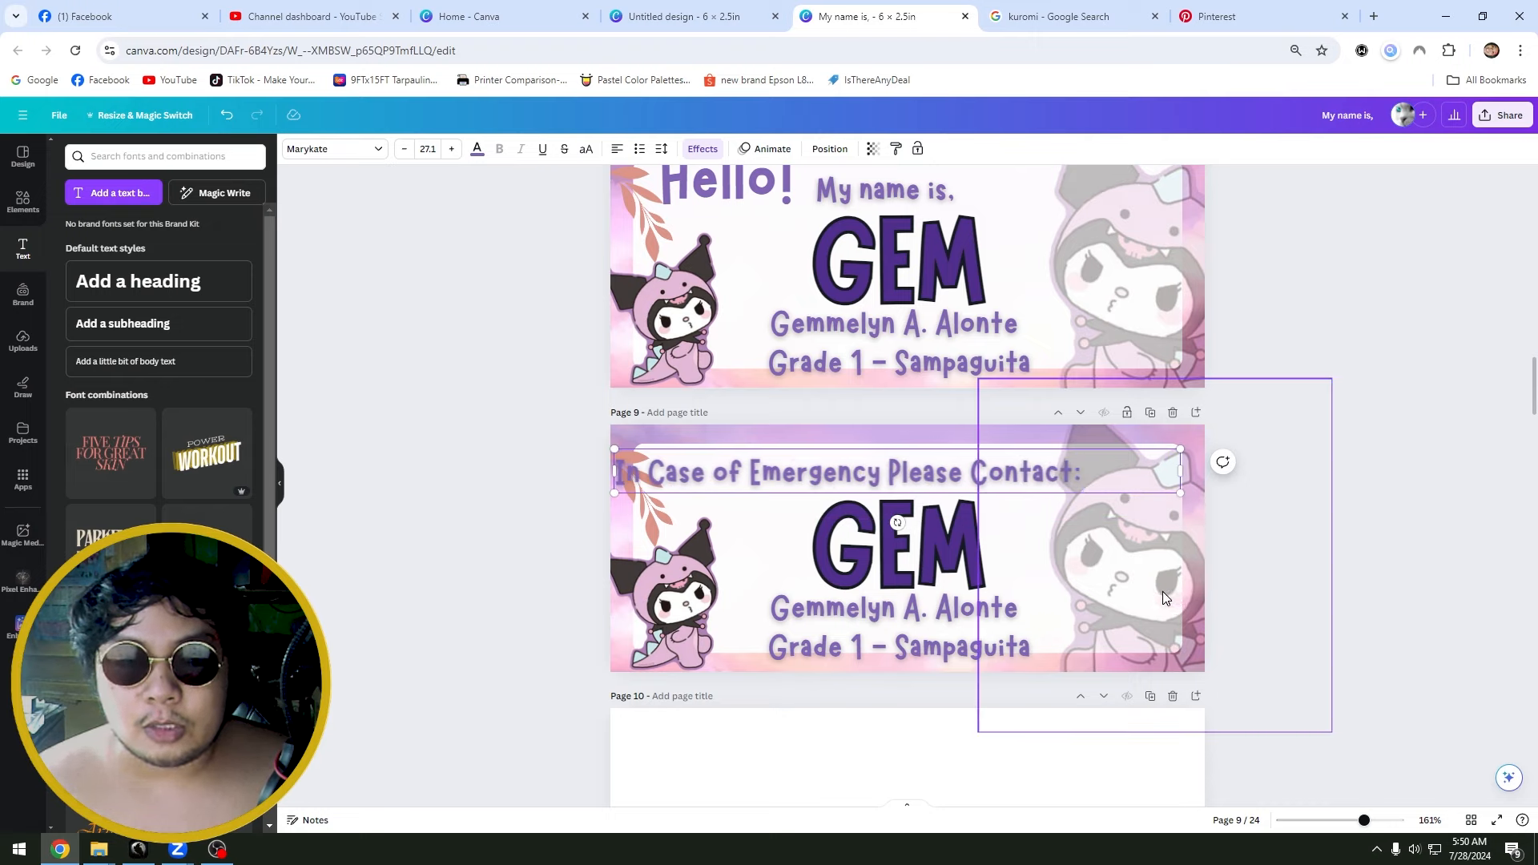
left_click_drag(1166, 600, 1189, 623)
left_click_drag(1006, 410, 1044, 447)
left_click_drag(875, 471, 888, 467)
left_click_drag(781, 464, 847, 435)
Replace GEM with the emergency contact's full name
left_click(938, 519)
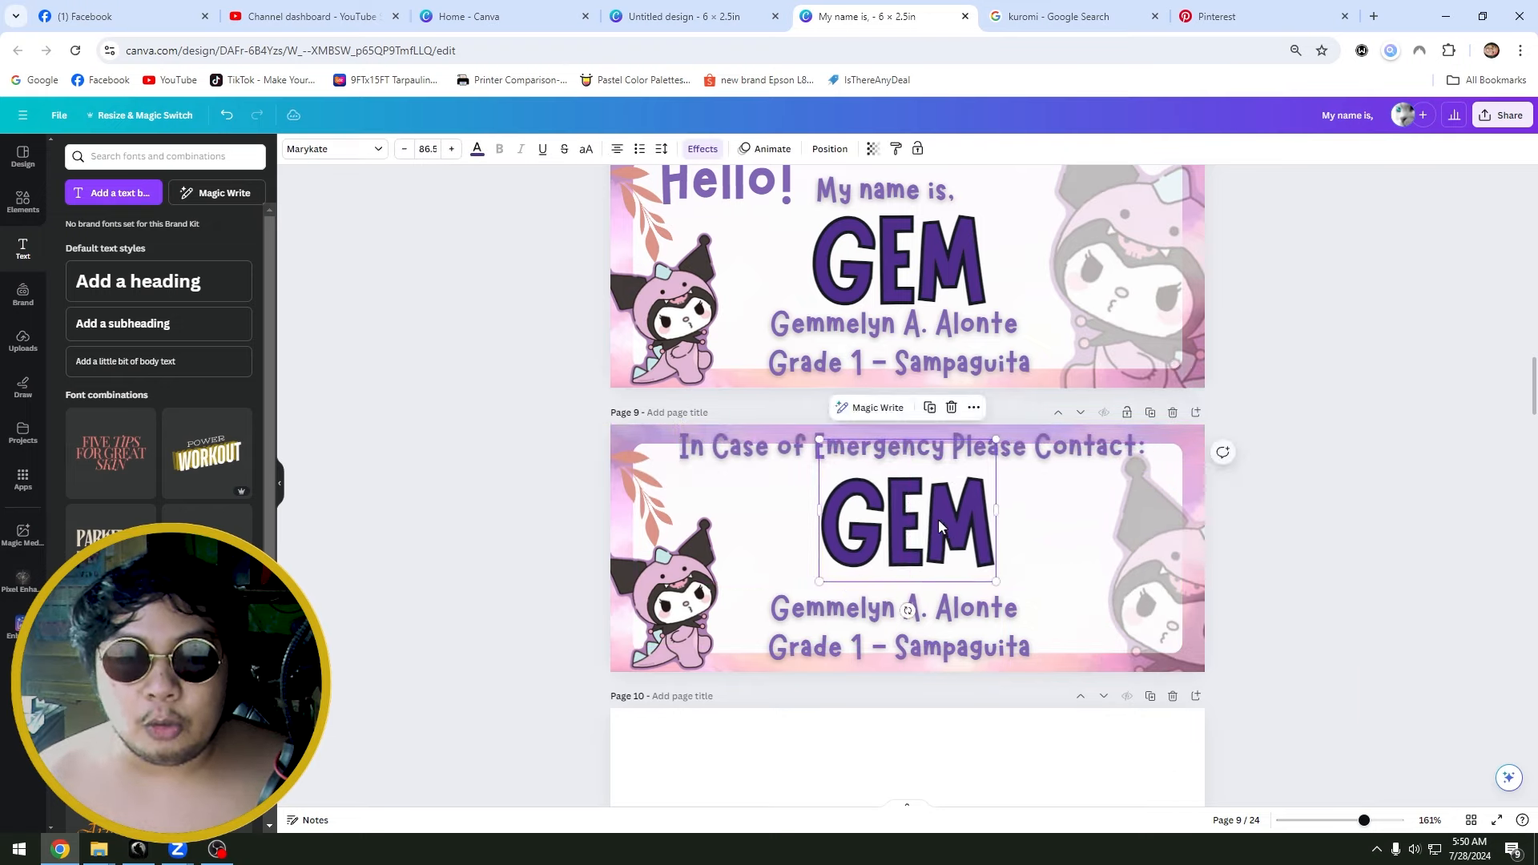
double_click(939, 519)
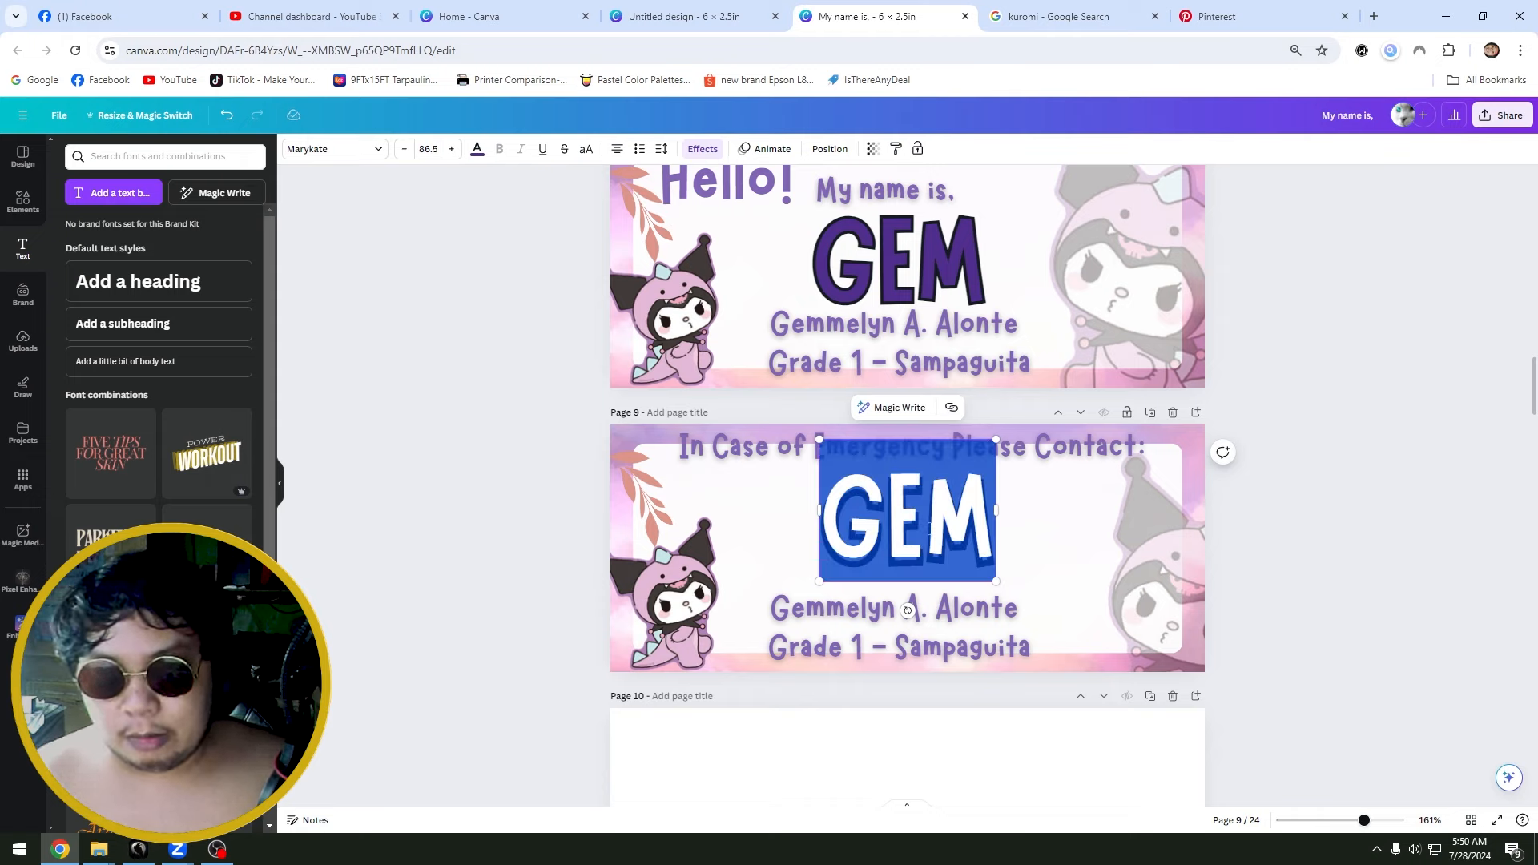
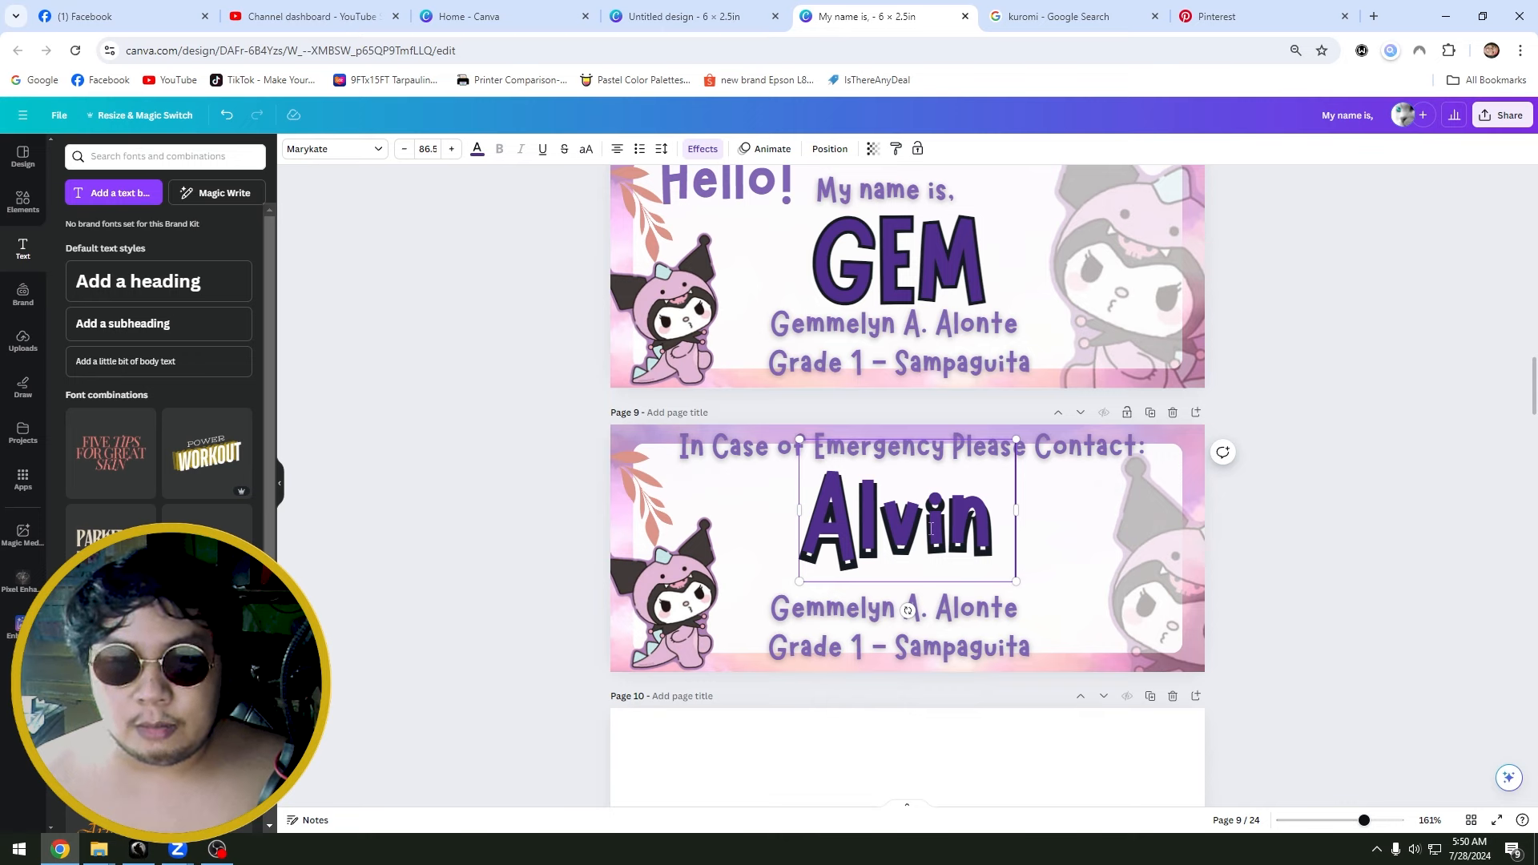
Bring the contact name in front of Kuromi, centre it, and reduce its size to 76.6
right_click(872, 522)
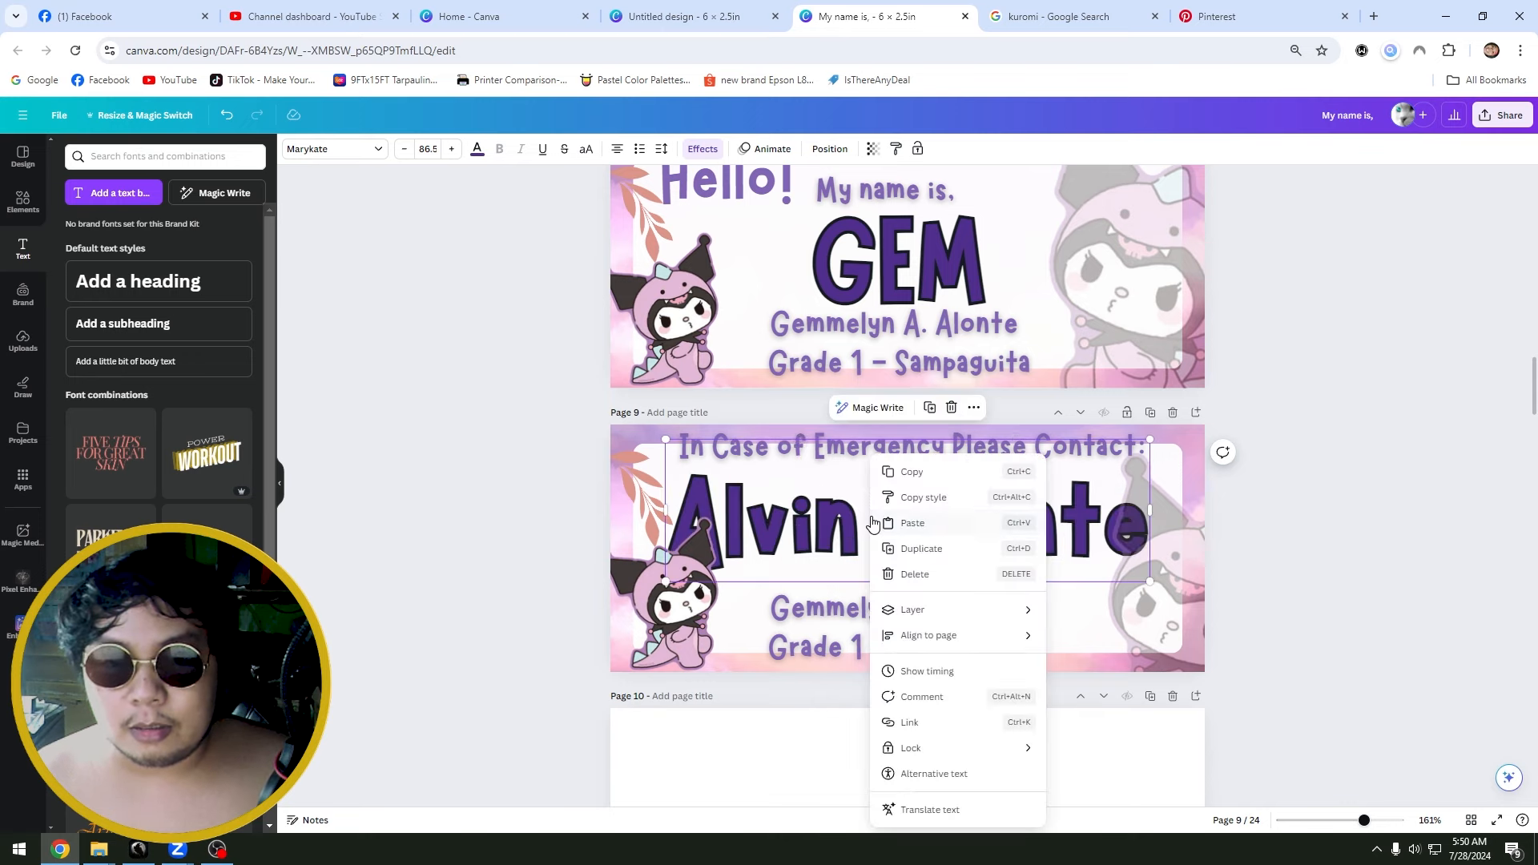
mouse_move(1007, 625)
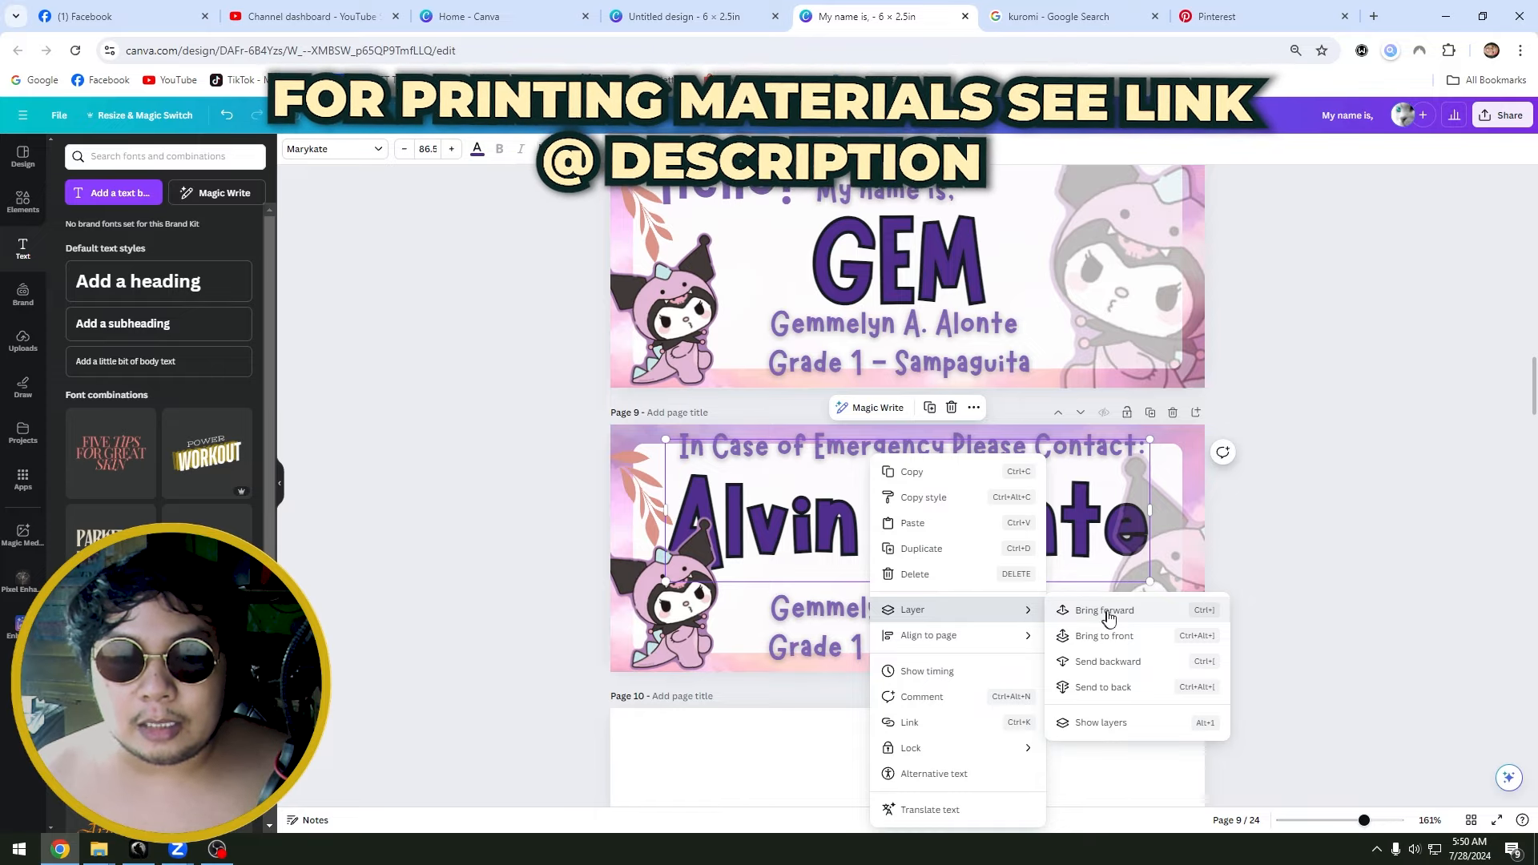
left_click(1132, 615)
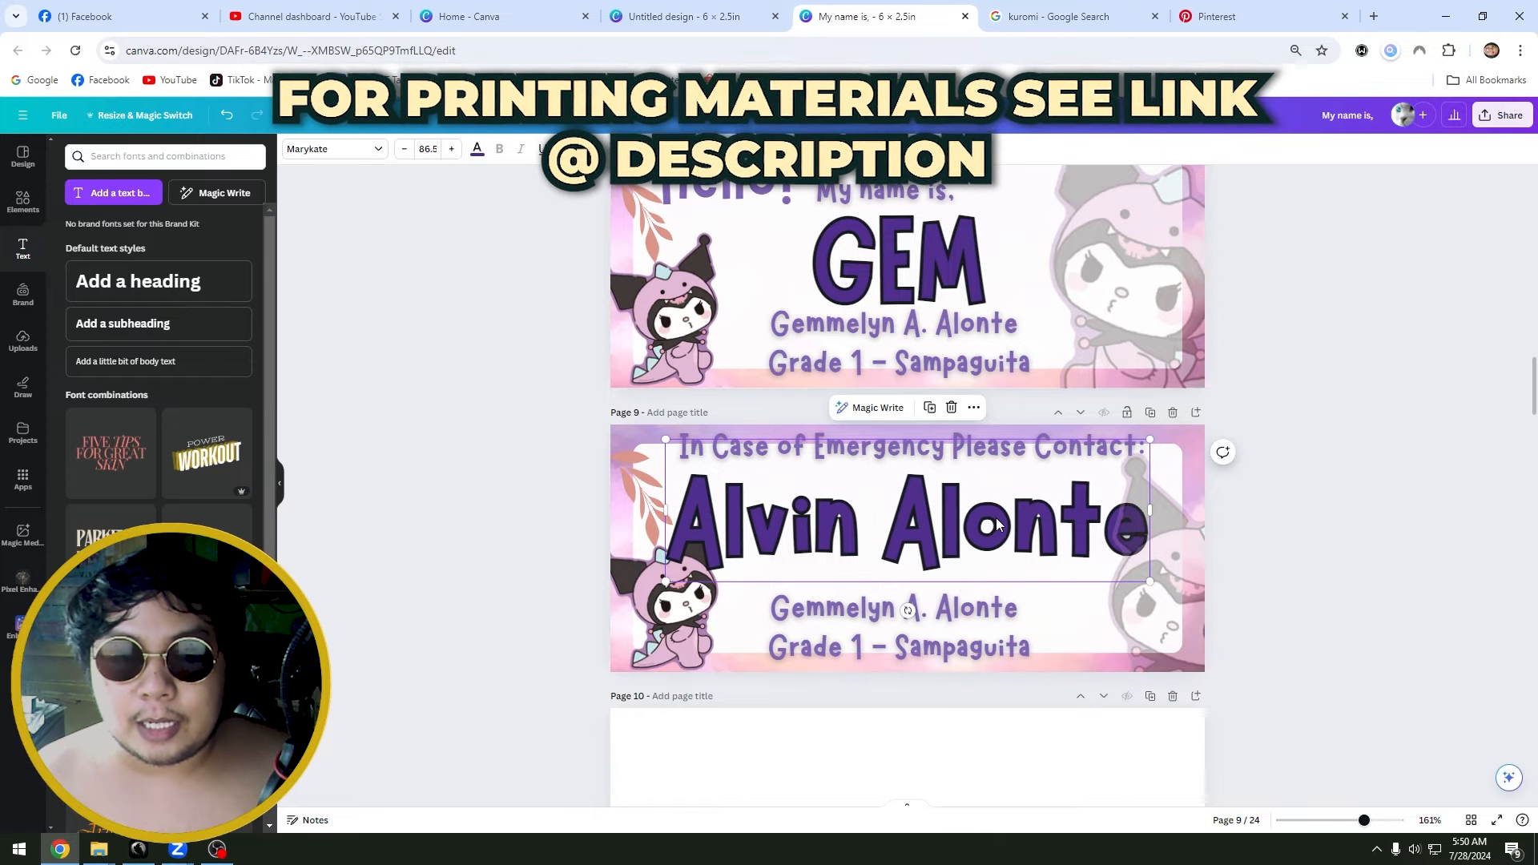
left_click_drag(999, 519, 999, 505)
left_click(405, 150)
left_click(407, 153)
left_click(405, 150)
left_click(405, 150)
left_click(405, 150)
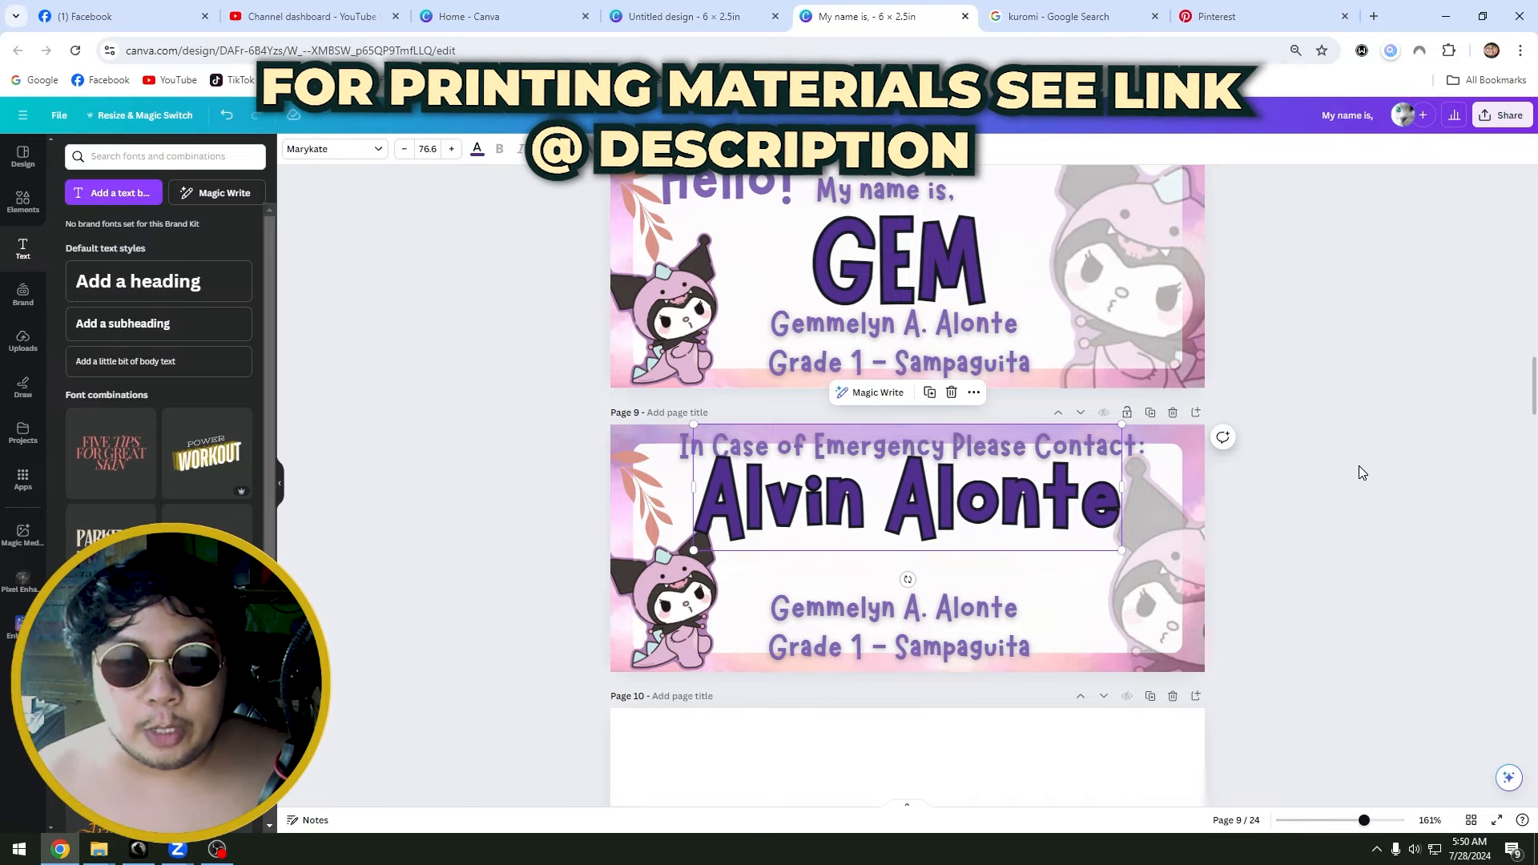
Change the contact name's outline effect colour to gray
left_click(920, 492)
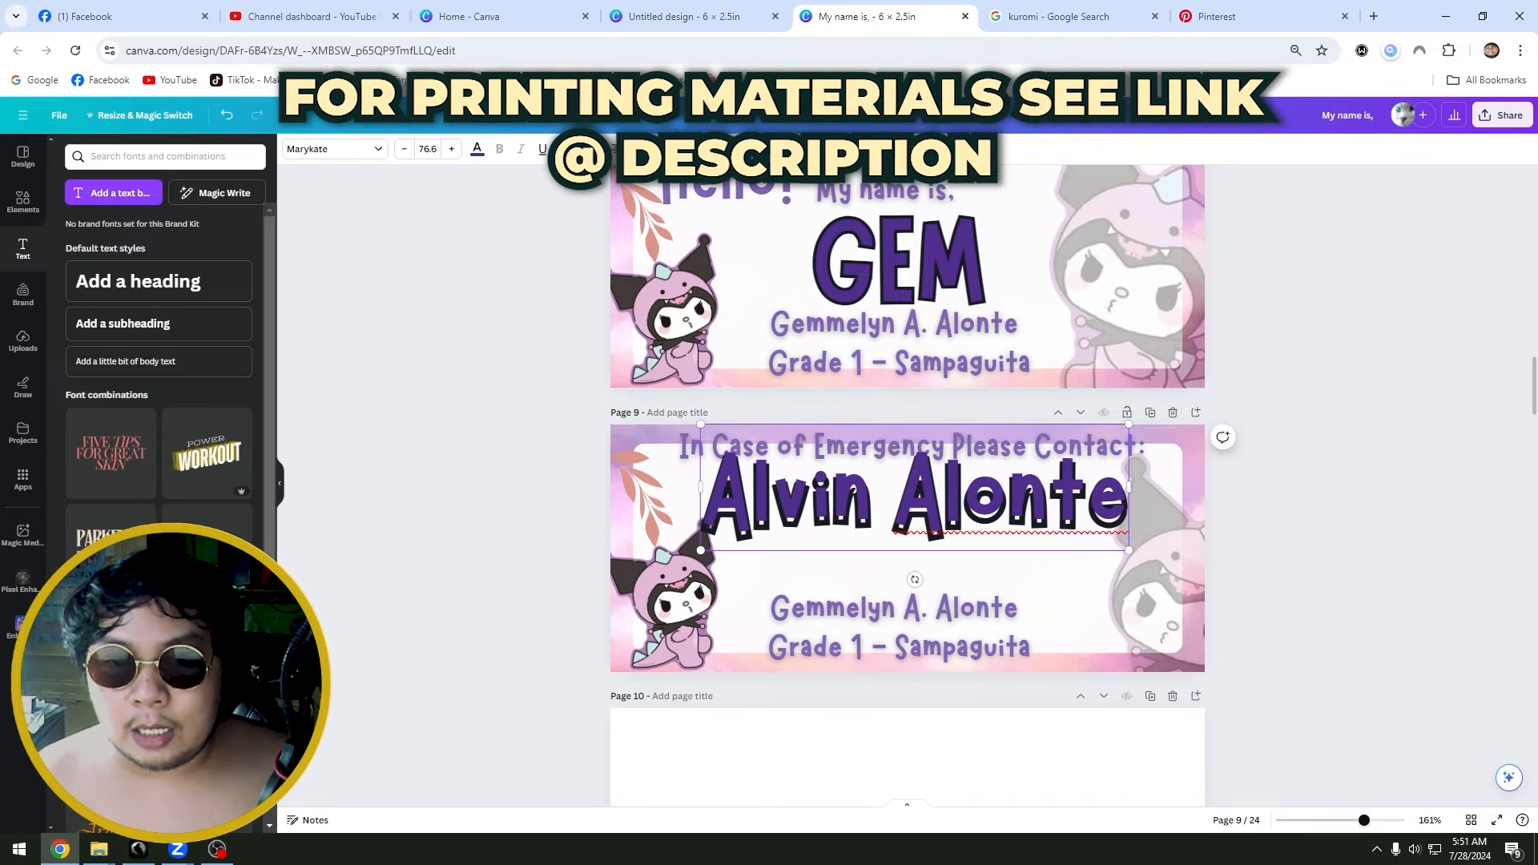
left_click(705, 149)
left_click(255, 433)
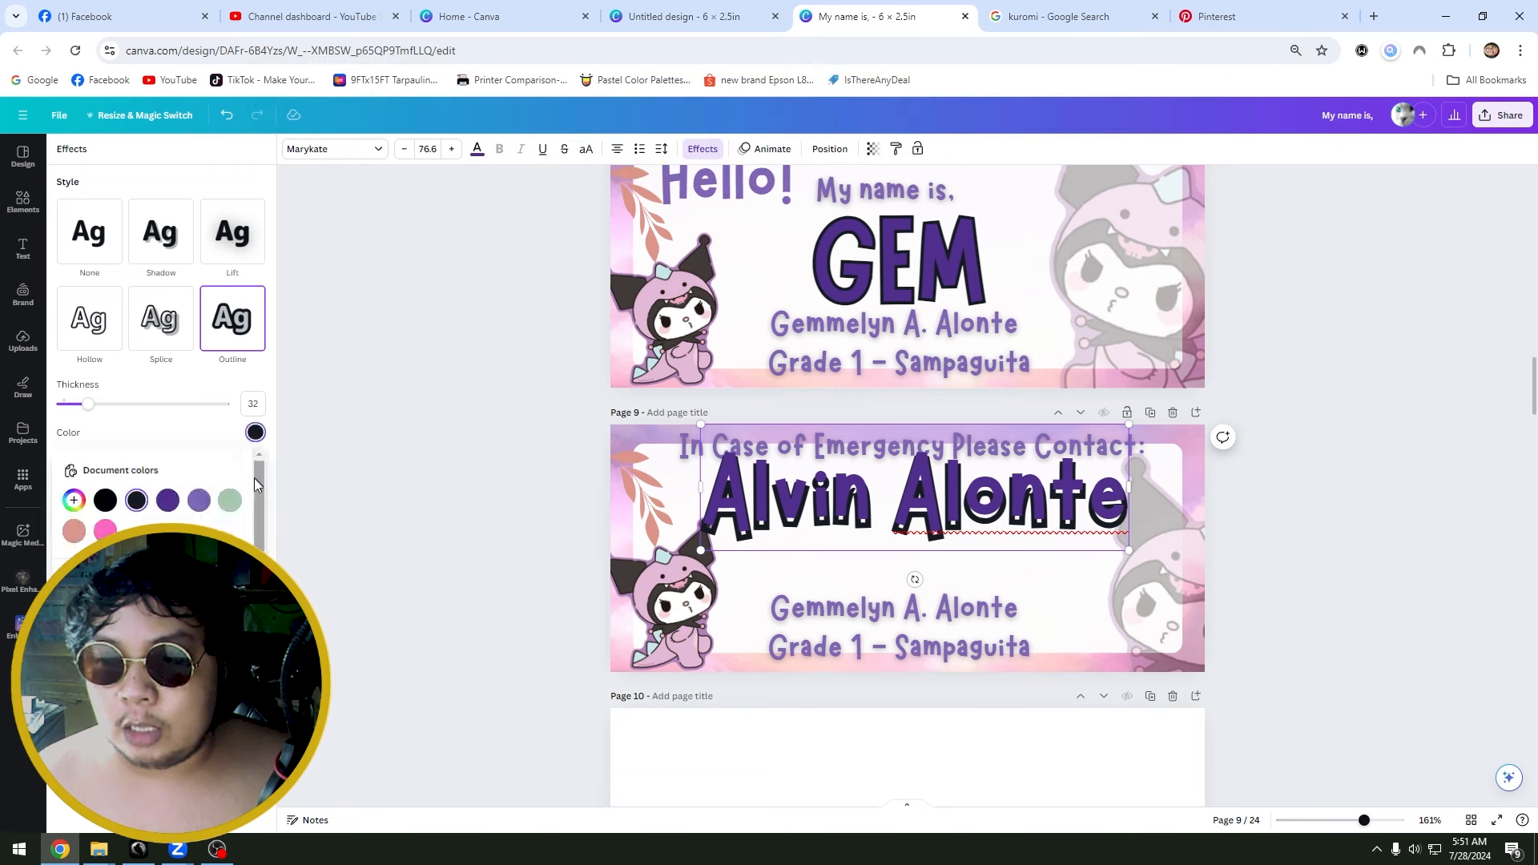
left_click(230, 630)
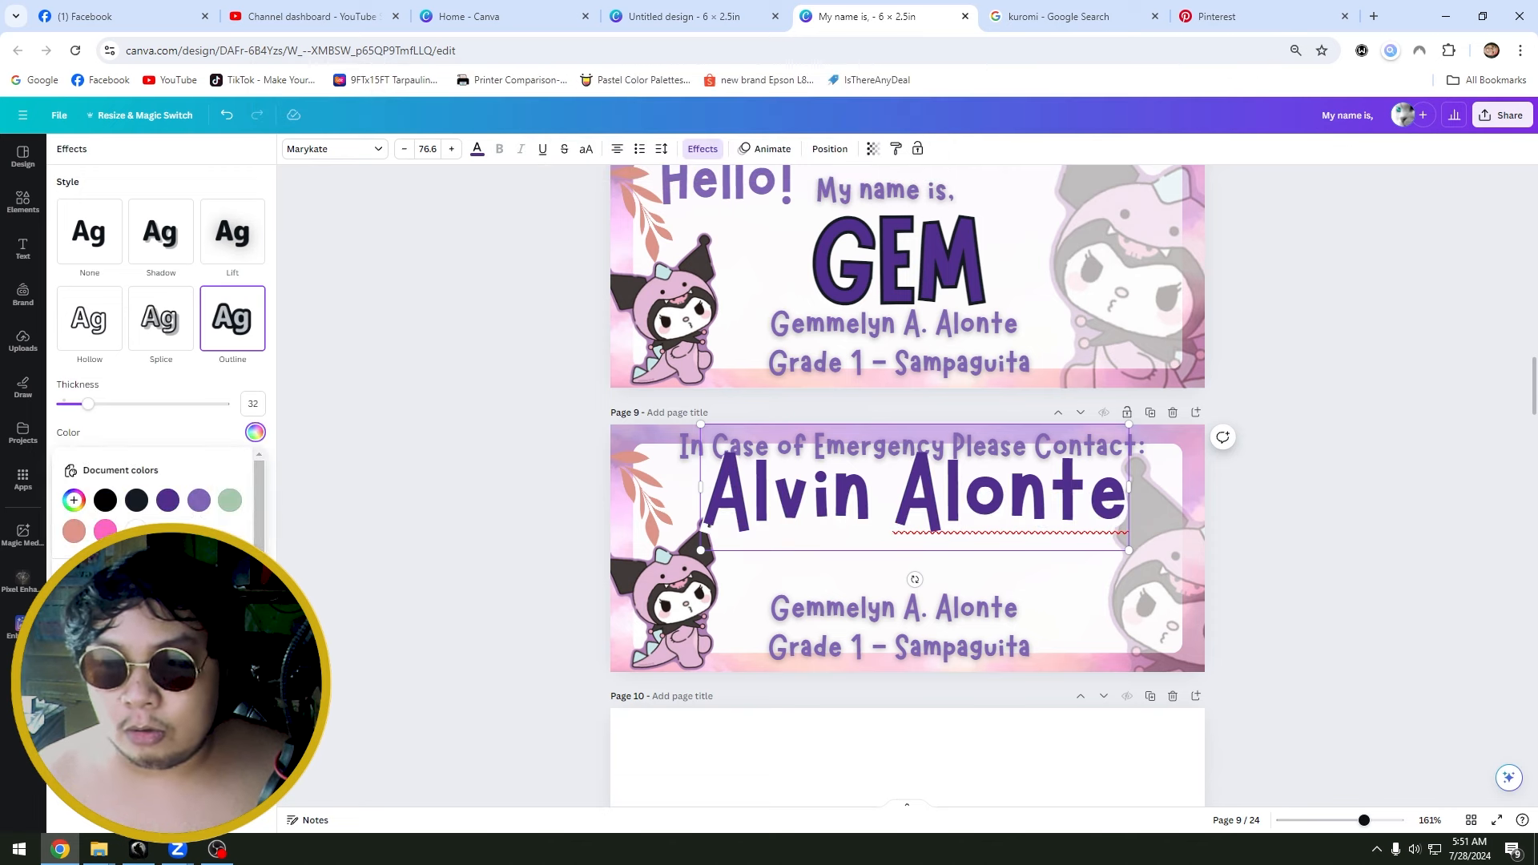
left_click(167, 630)
left_click(1333, 415)
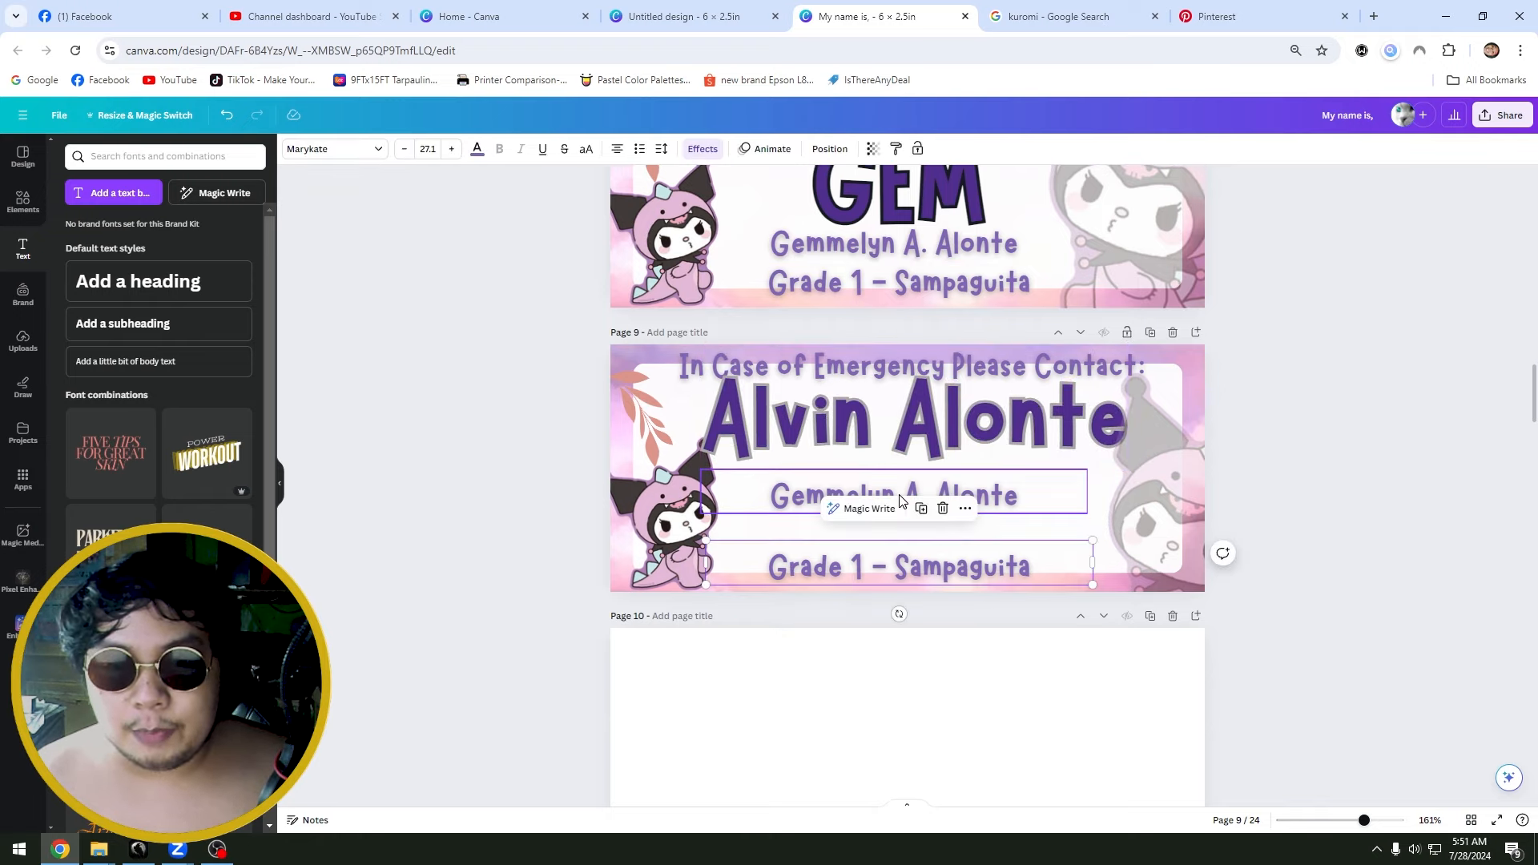
Replace the second name line with the contact's phone number
left_click_drag(1001, 501, 1005, 497)
double_click(1005, 501)
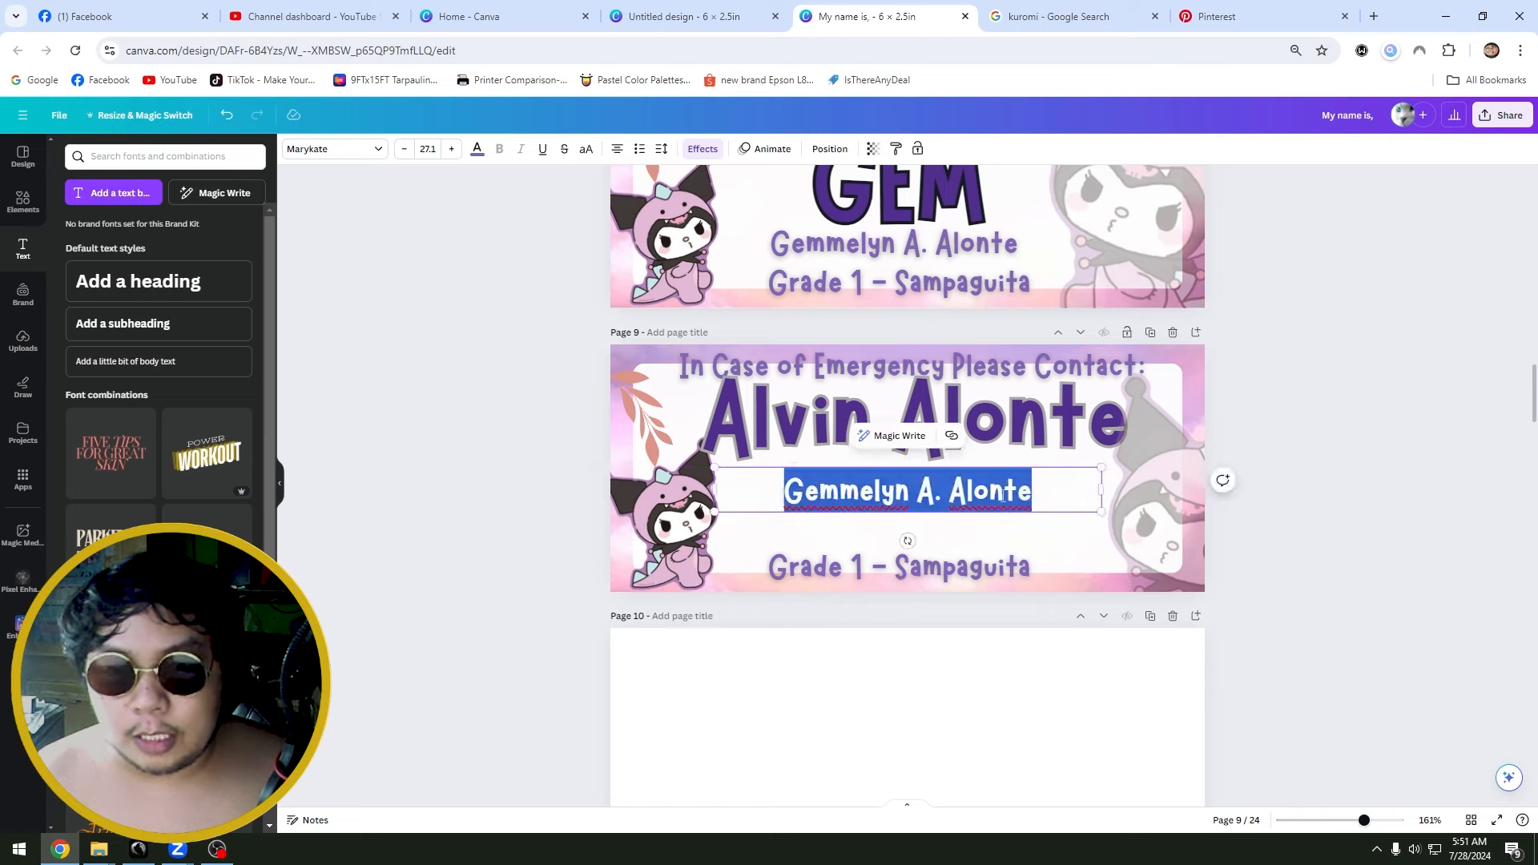
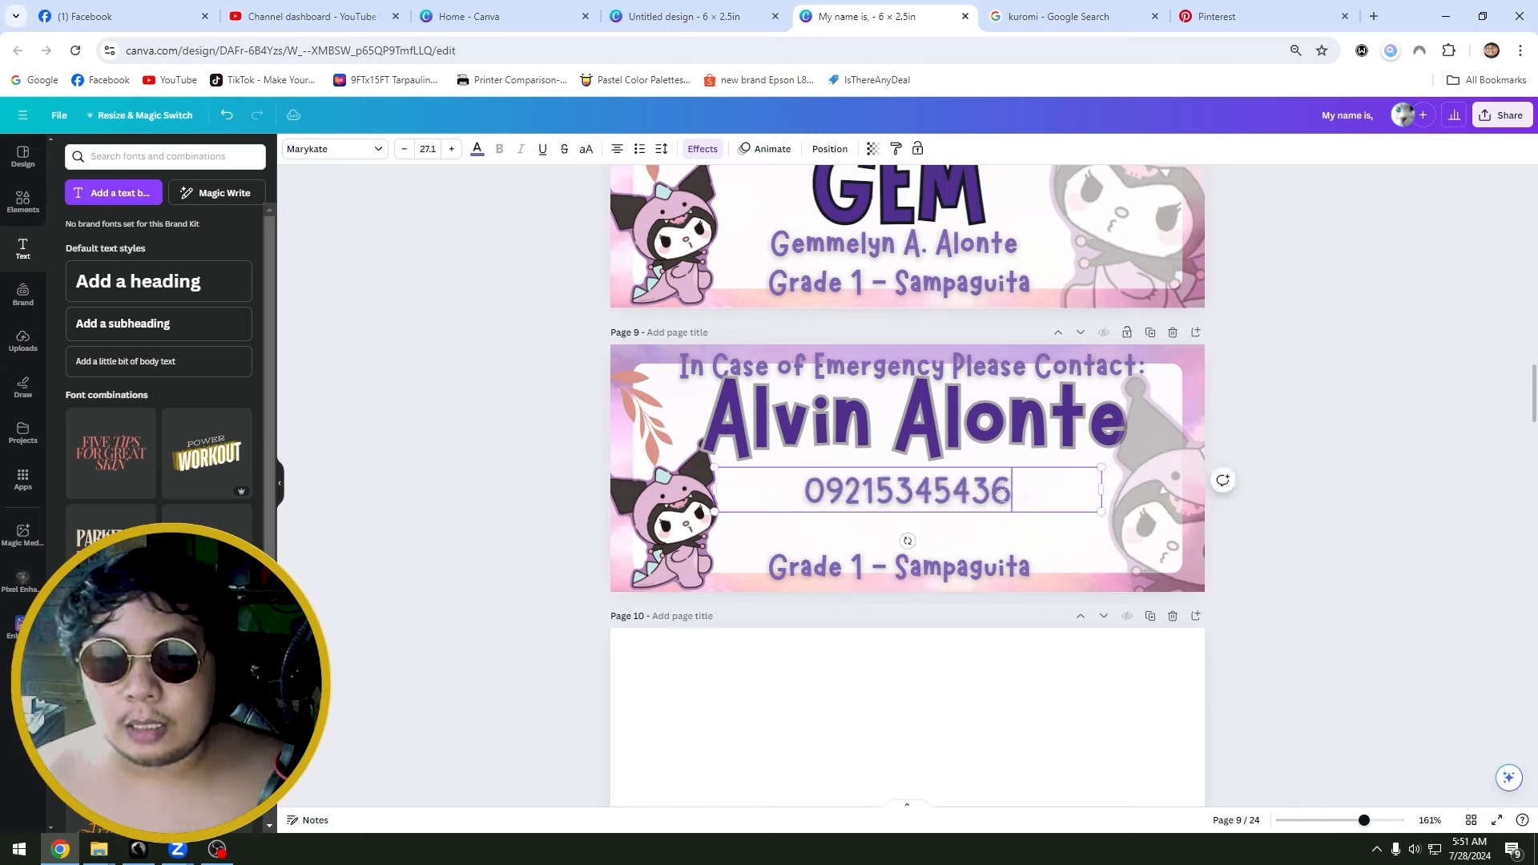
left_click(1114, 521)
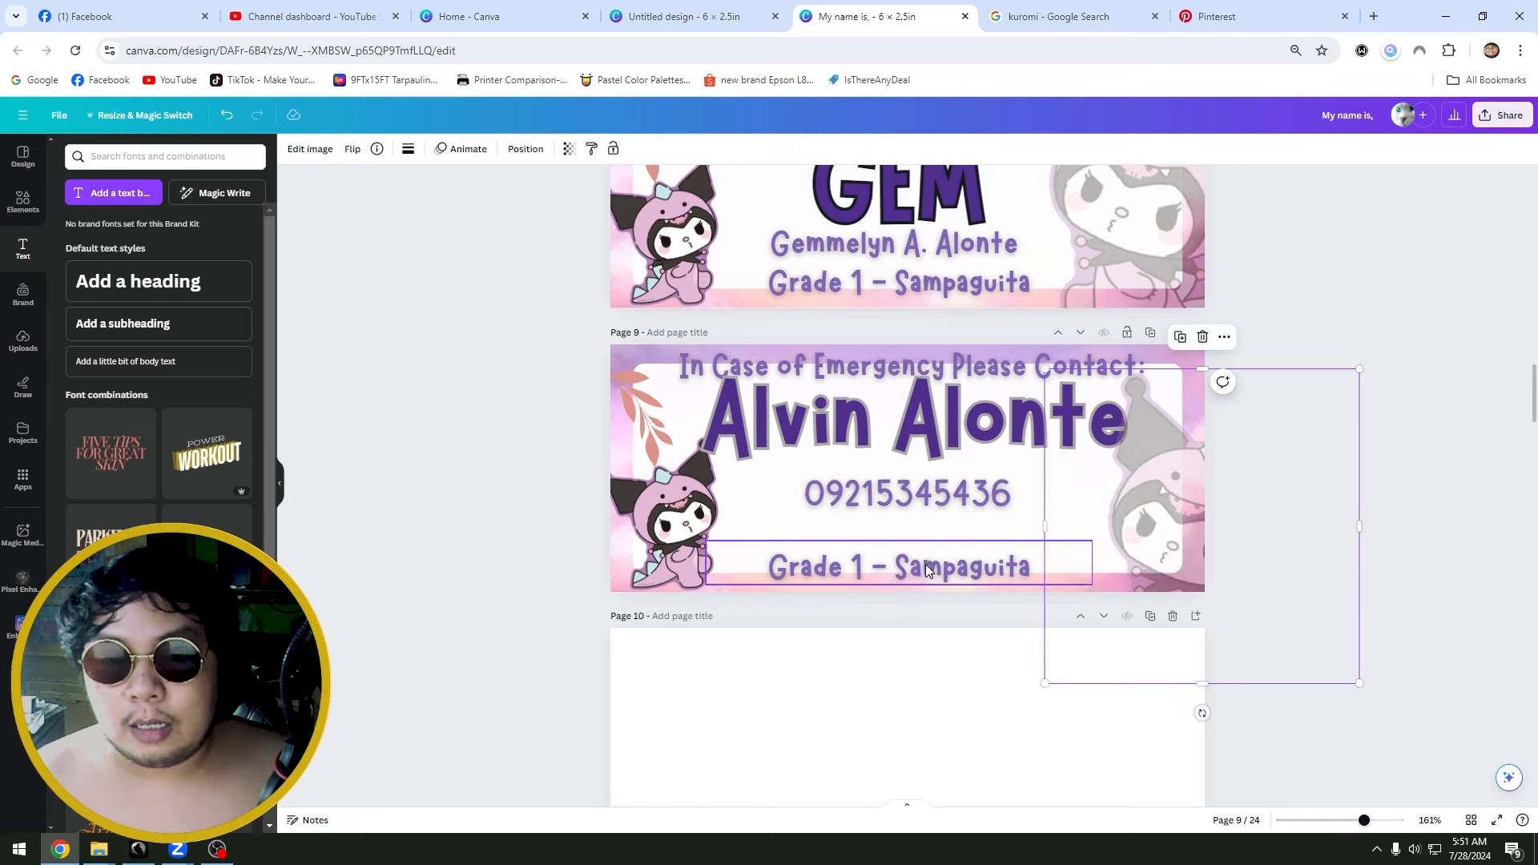
Move the Grade 1 – Sampaguita line up and retype it as the contact's street address
left_click_drag(933, 571, 937, 542)
double_click(942, 540)
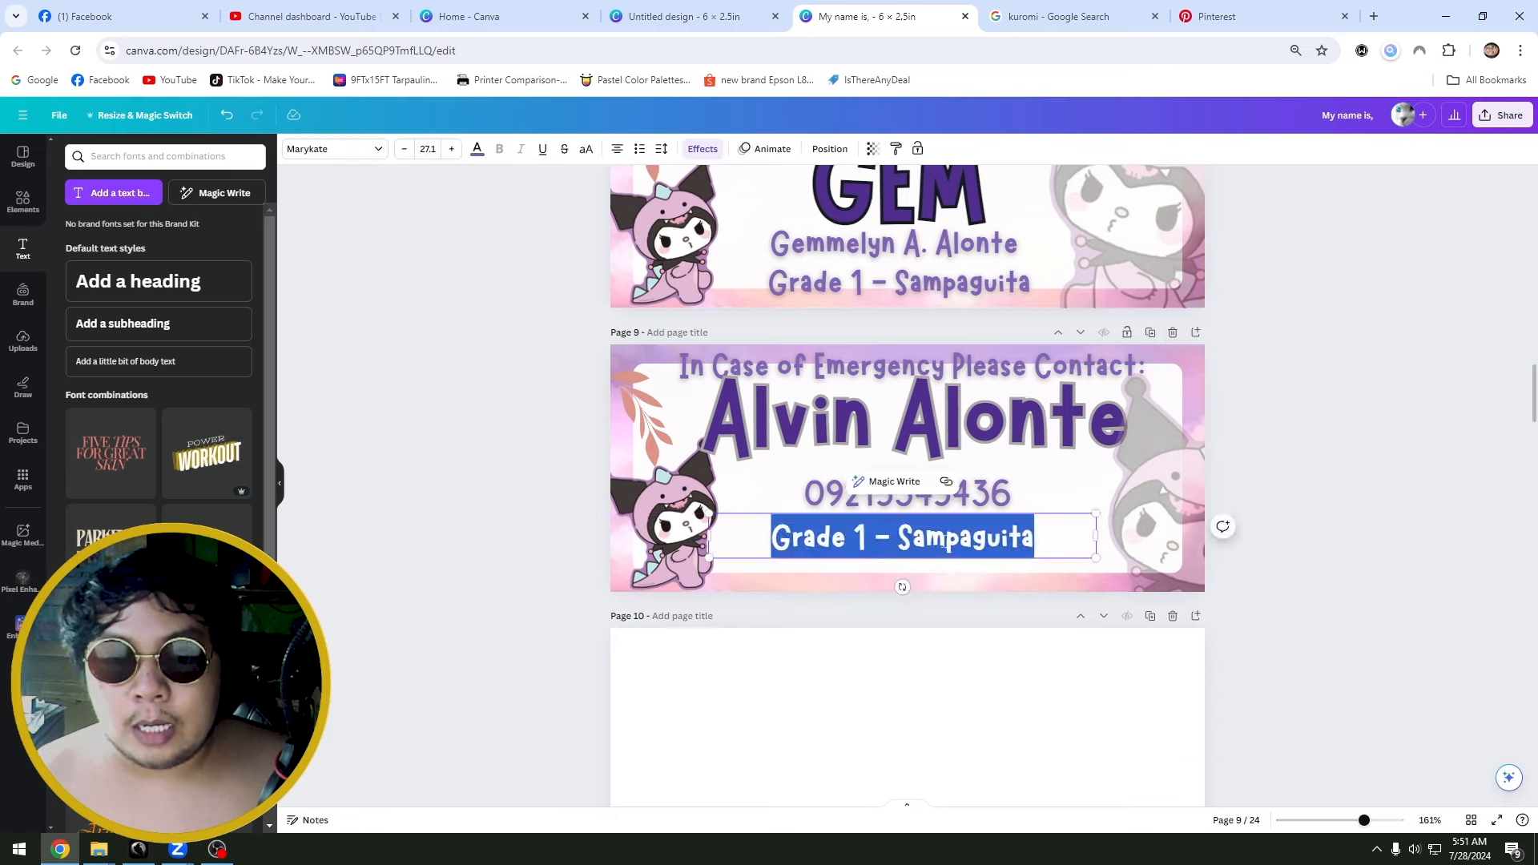
type("fgasdufgsdnusdfasfs")
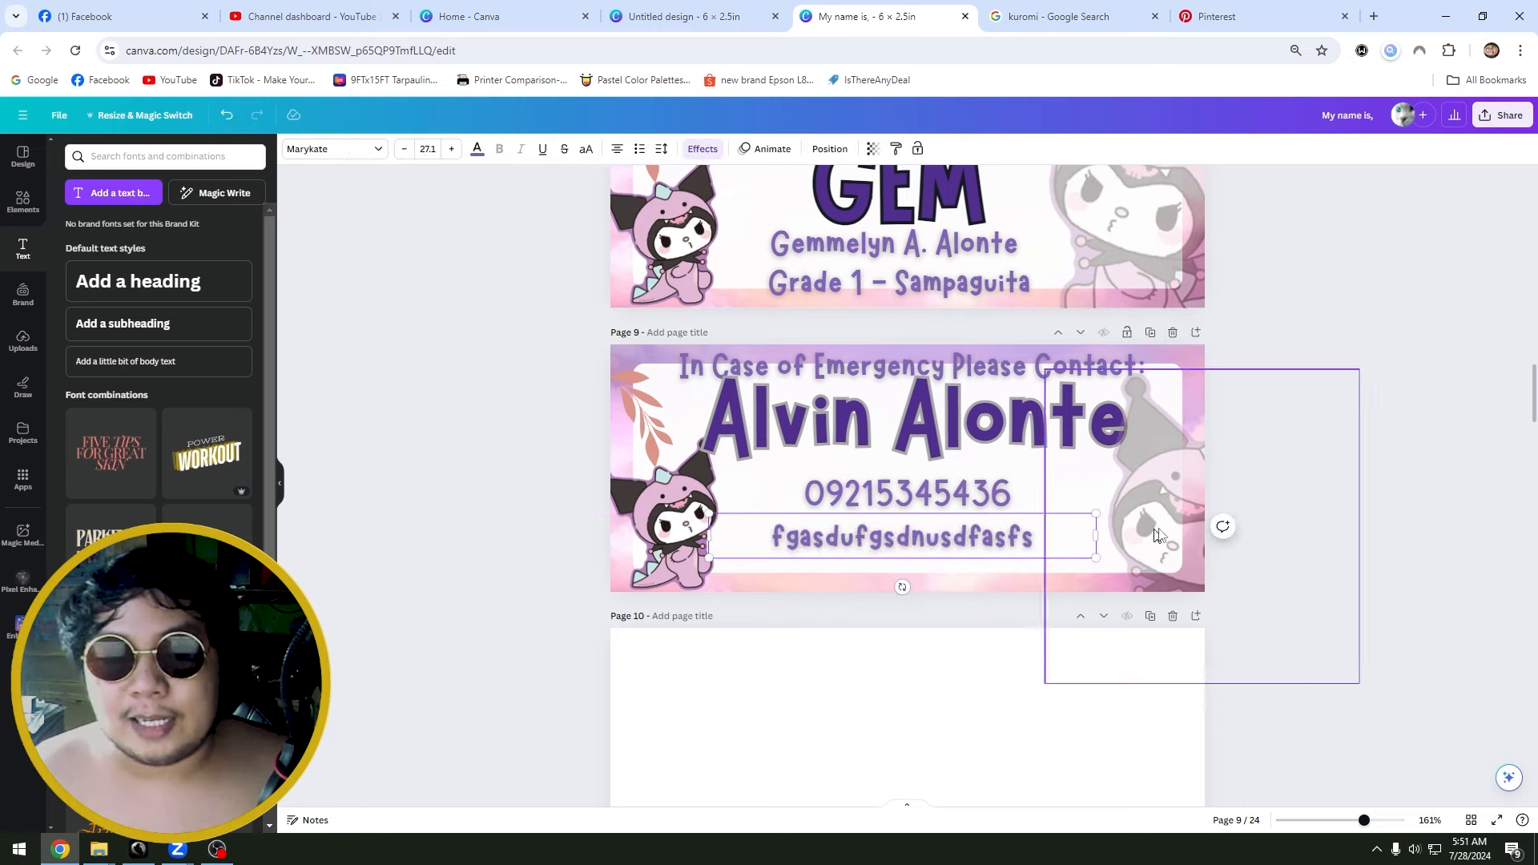
left_click(1315, 468)
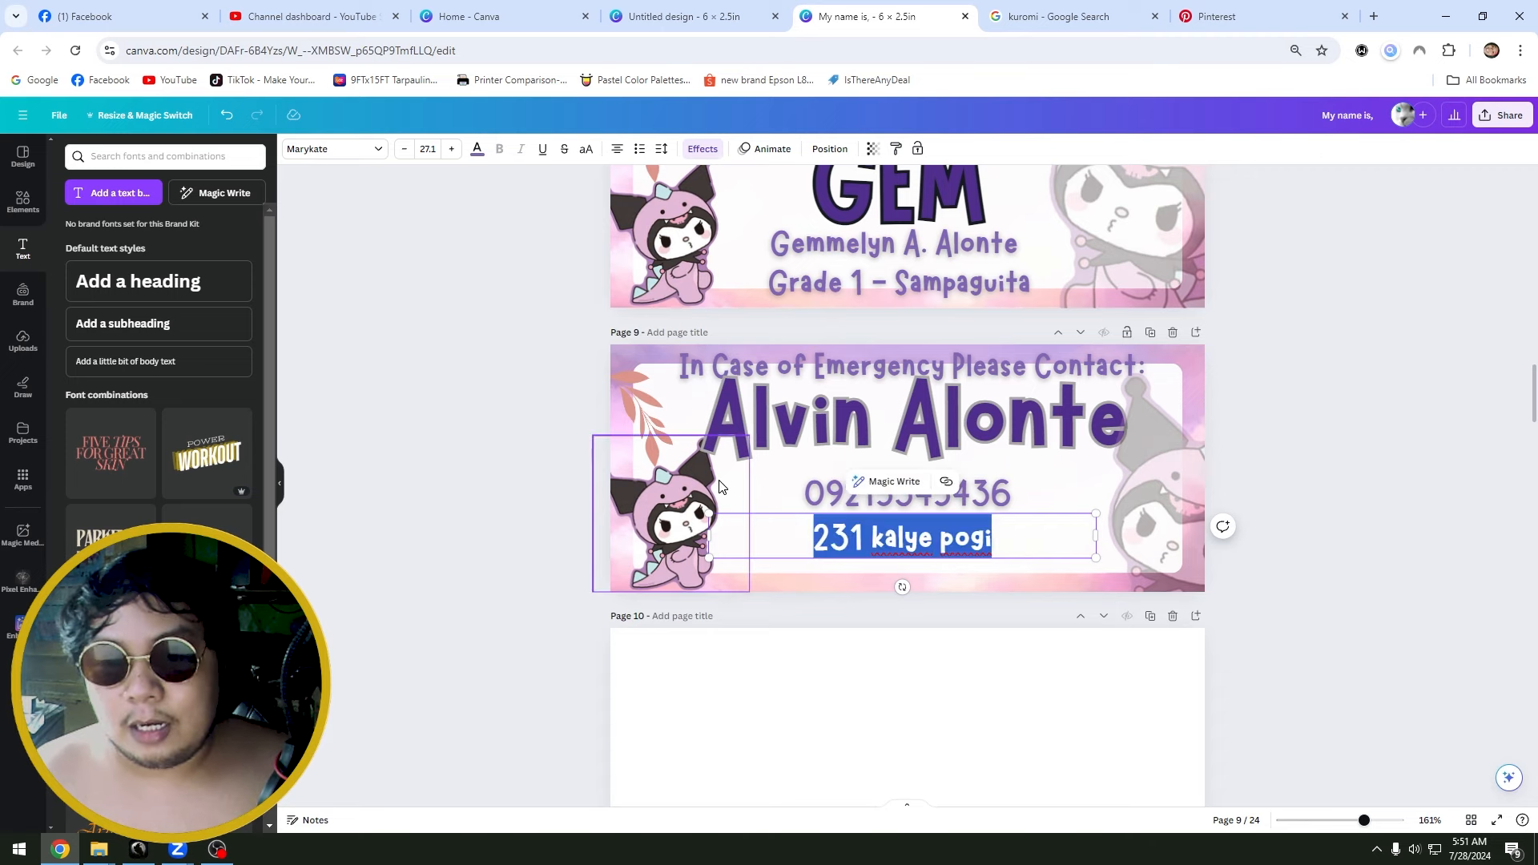
key("Escape")
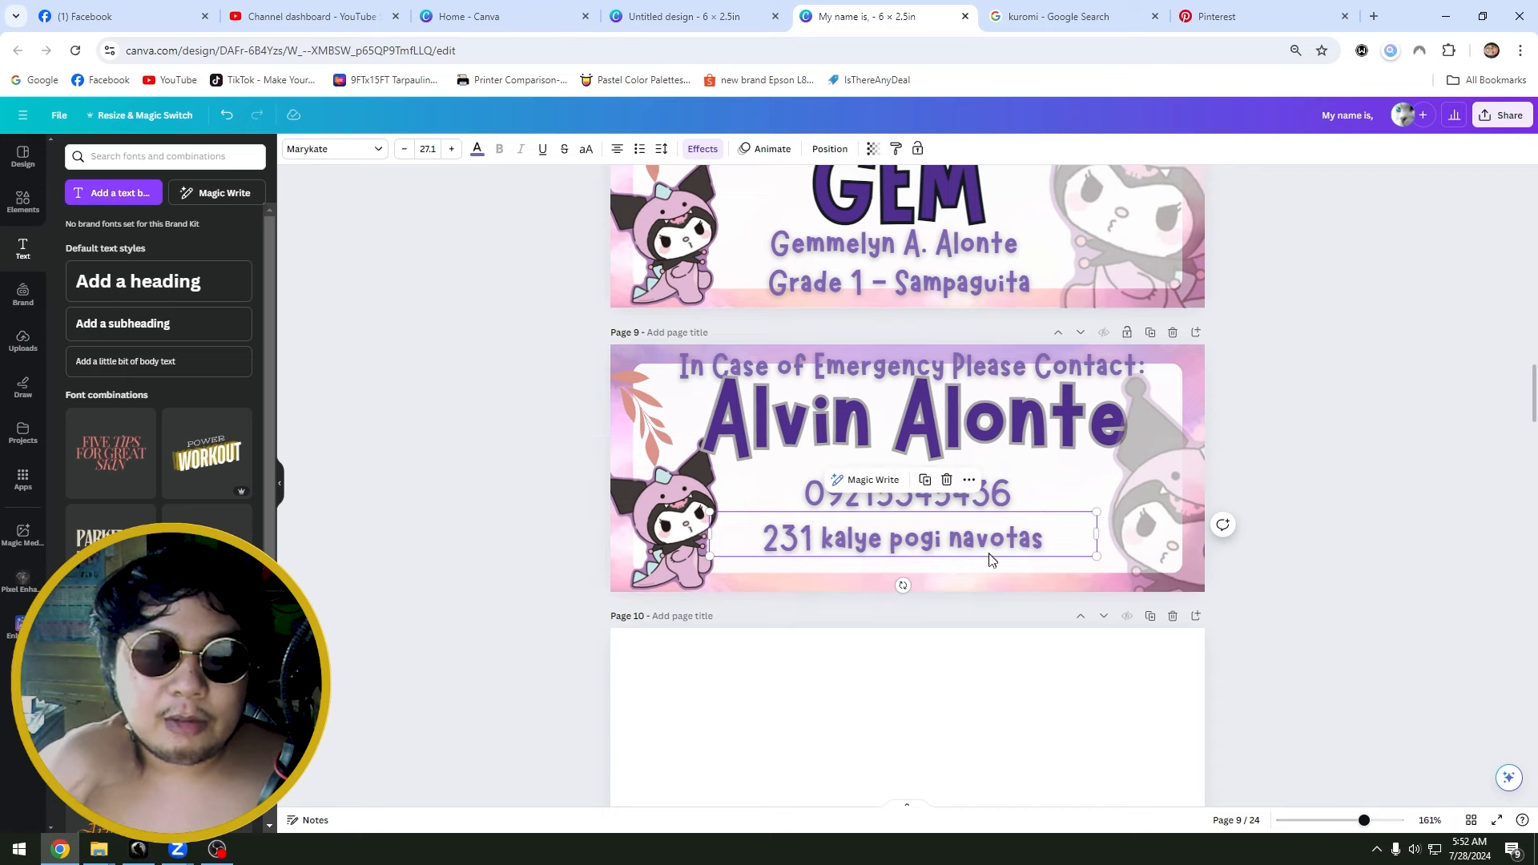
left_click(1367, 519)
Copy the Kuromi image from page 9 and paste it onto blank page 10
scroll(1210, 524, "up", 2)
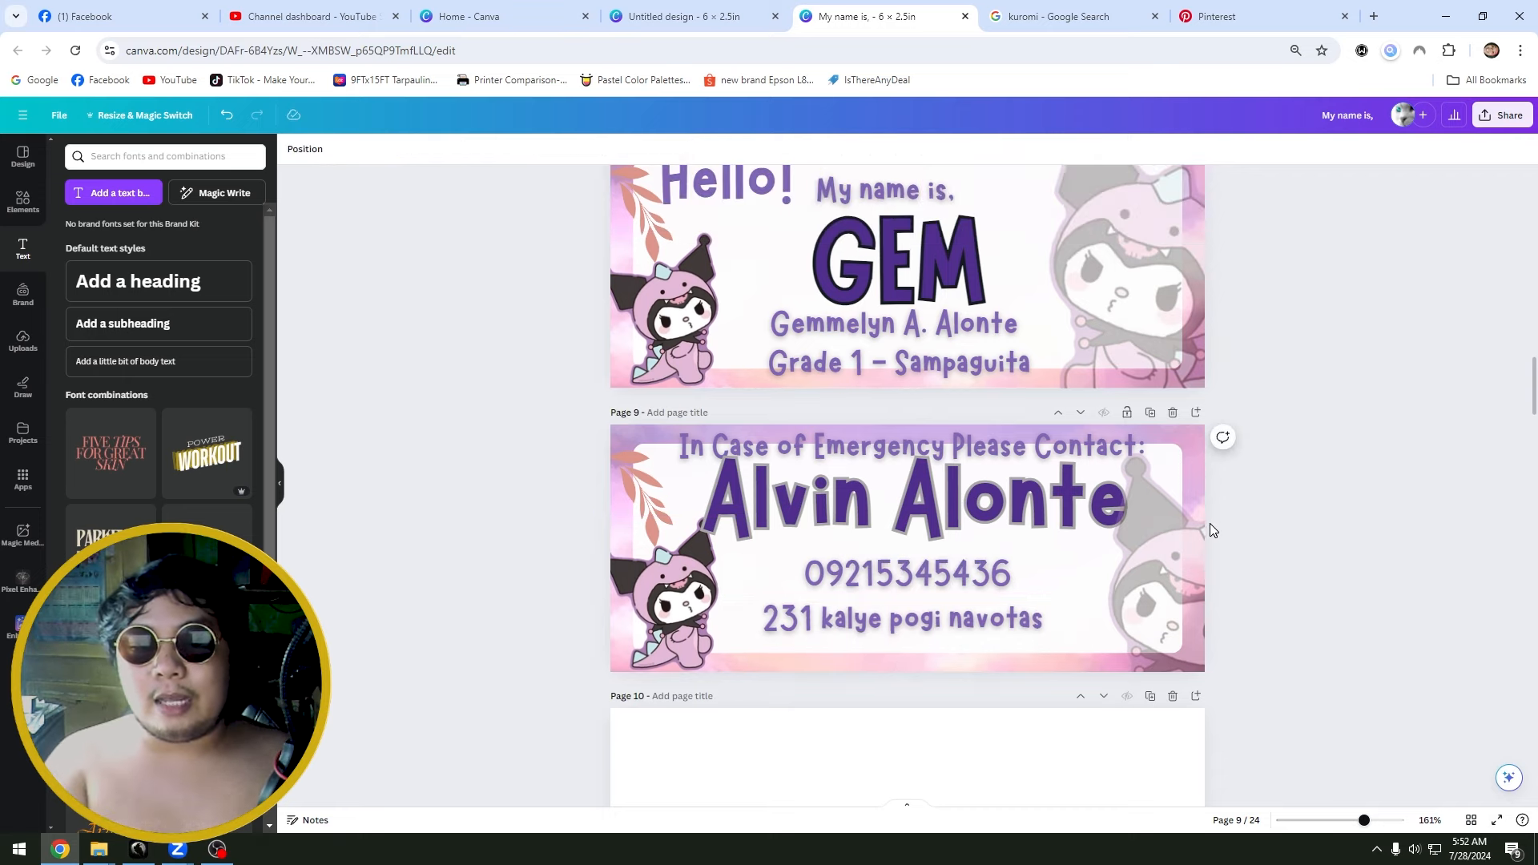
scroll(1212, 528, "up", 2)
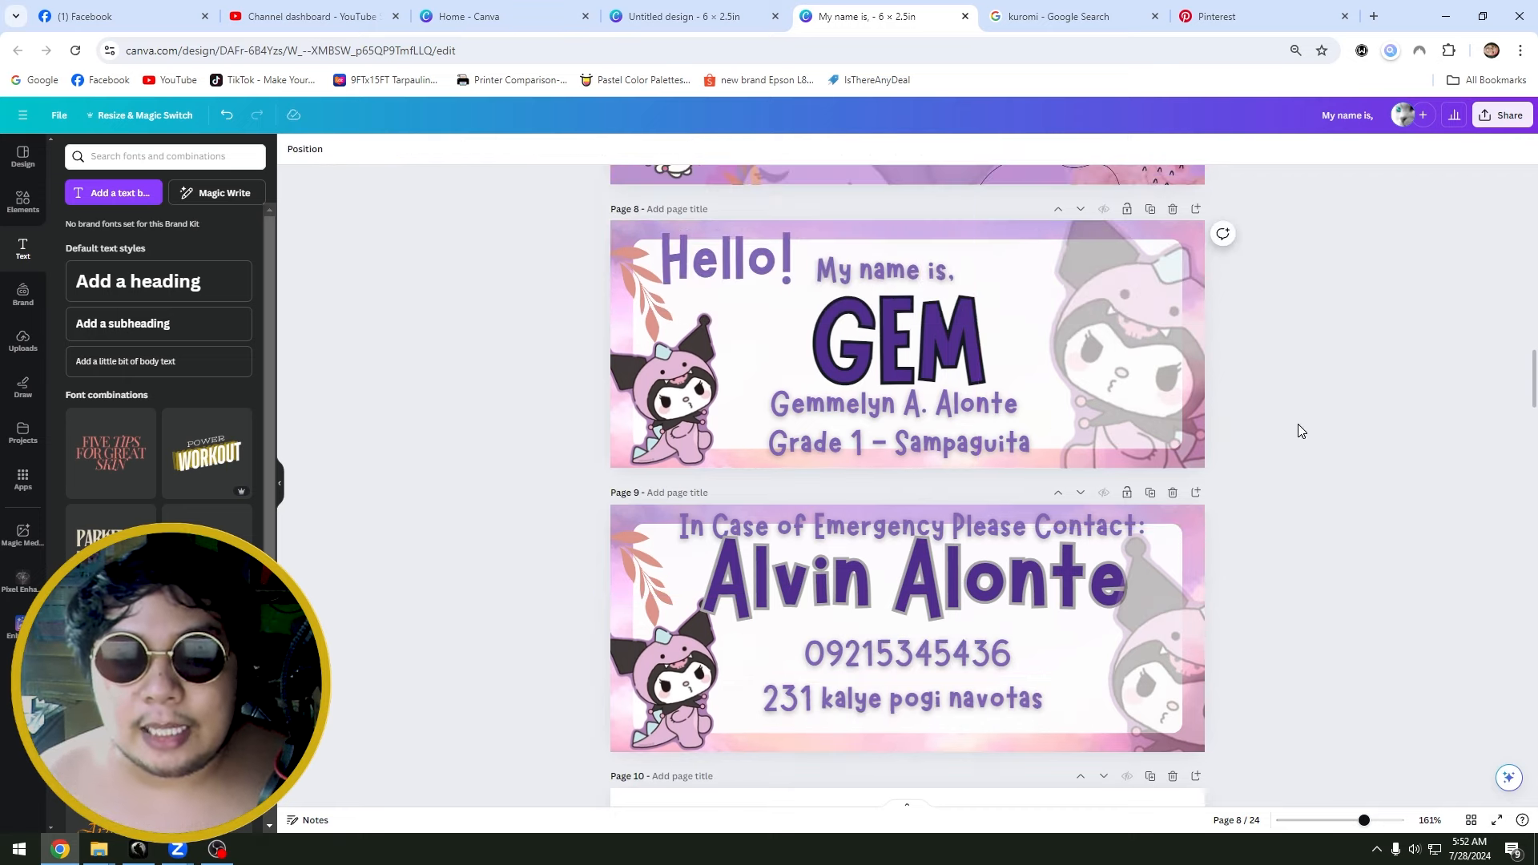
scroll(1312, 455, "up", 8)
scroll(1184, 503, "up", 1)
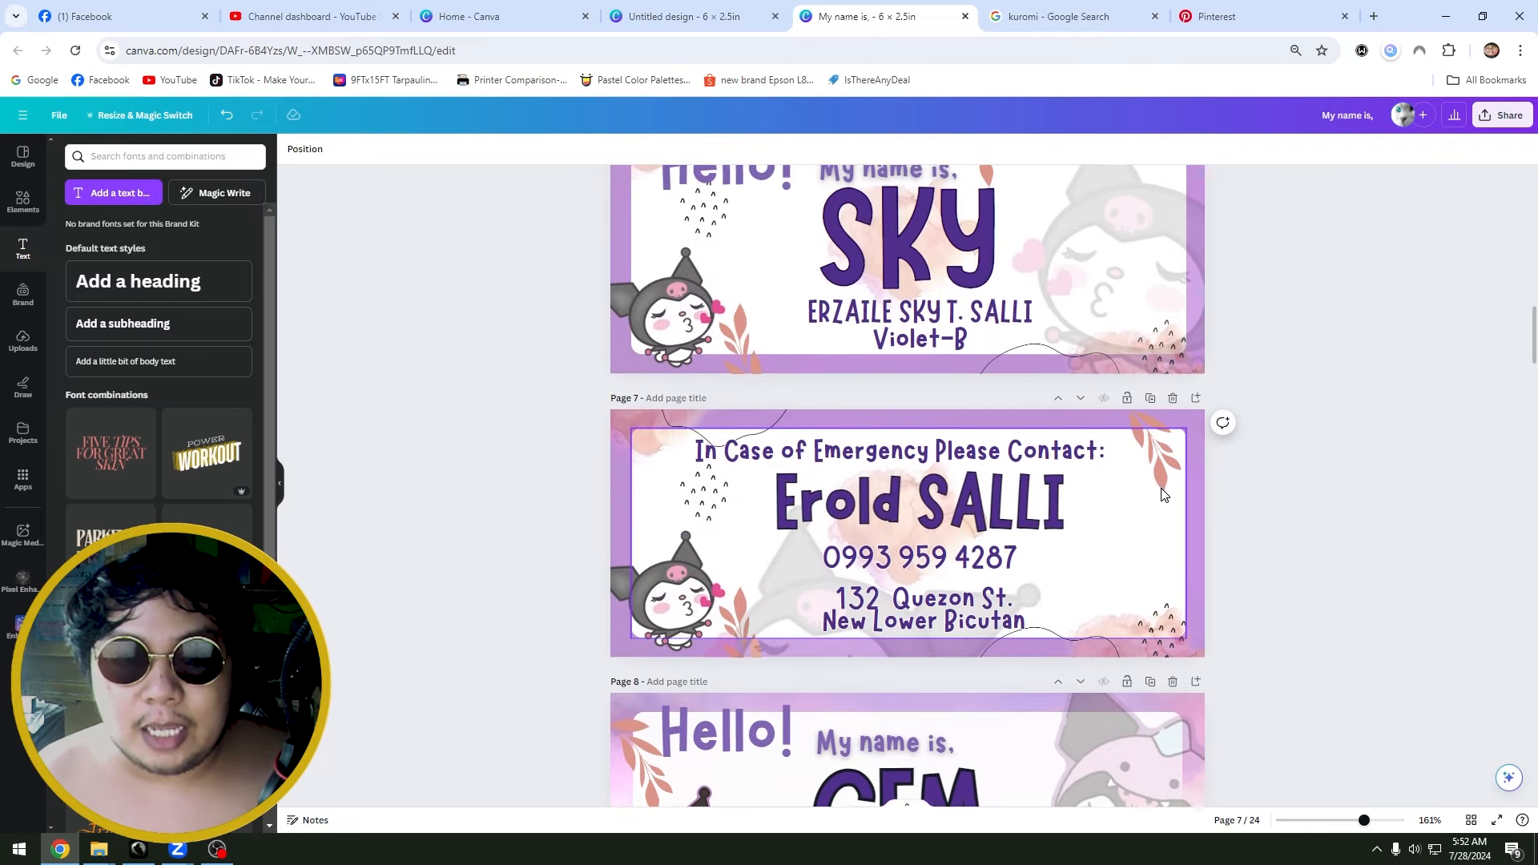
scroll(757, 499, "down", 8)
left_click(687, 451)
left_click(1041, 17)
left_click(885, 13)
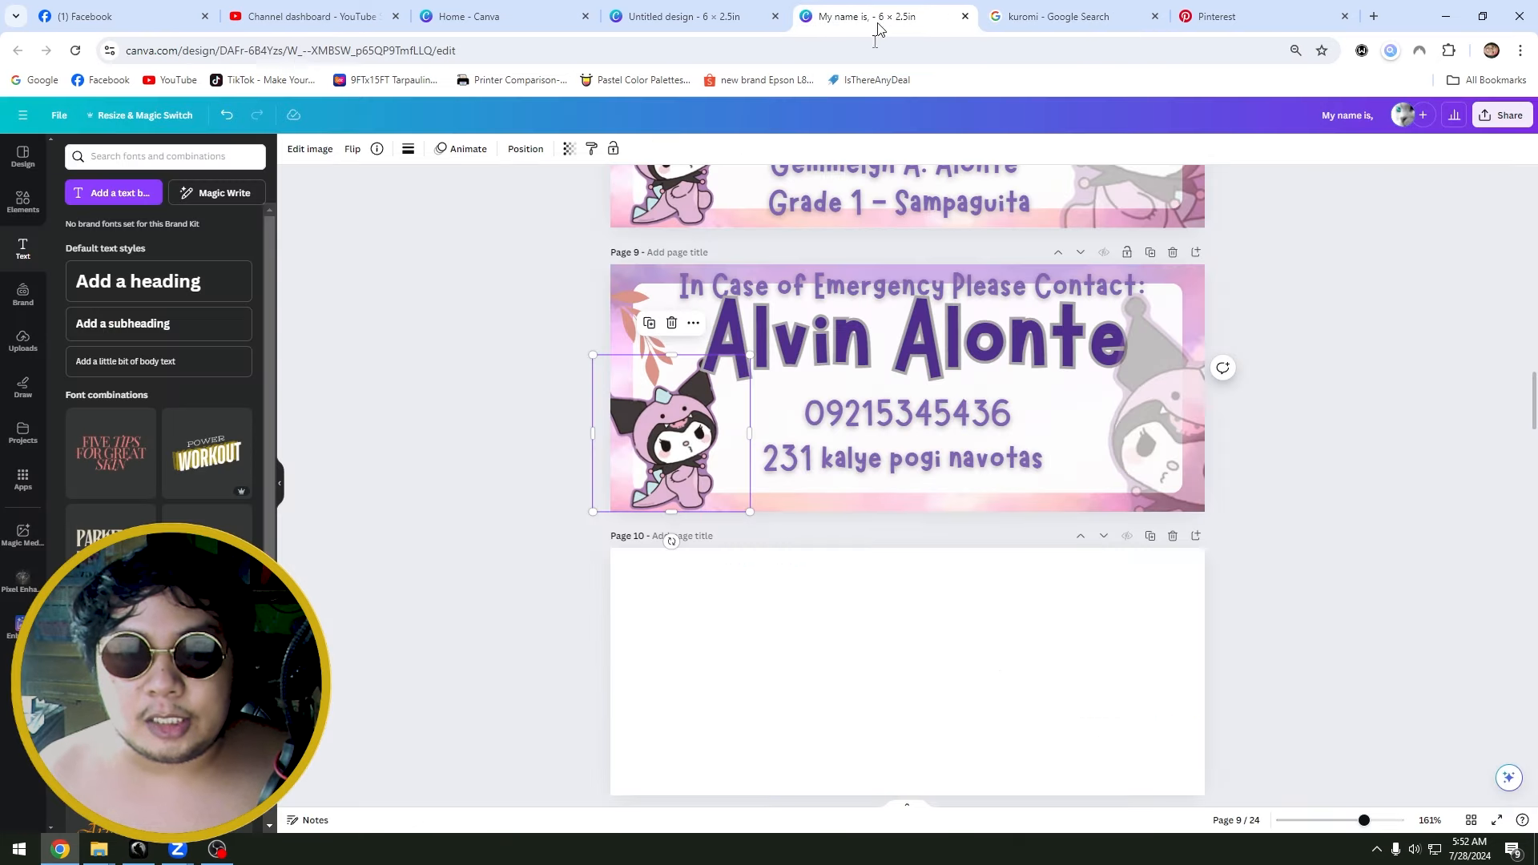
left_click(686, 688)
key("ctrl+v")
Duplicate the Kuromi to the right, flip it horizontally and lower its transparency
scroll(686, 687, "down", 4)
left_click_drag(685, 402, 1098, 354)
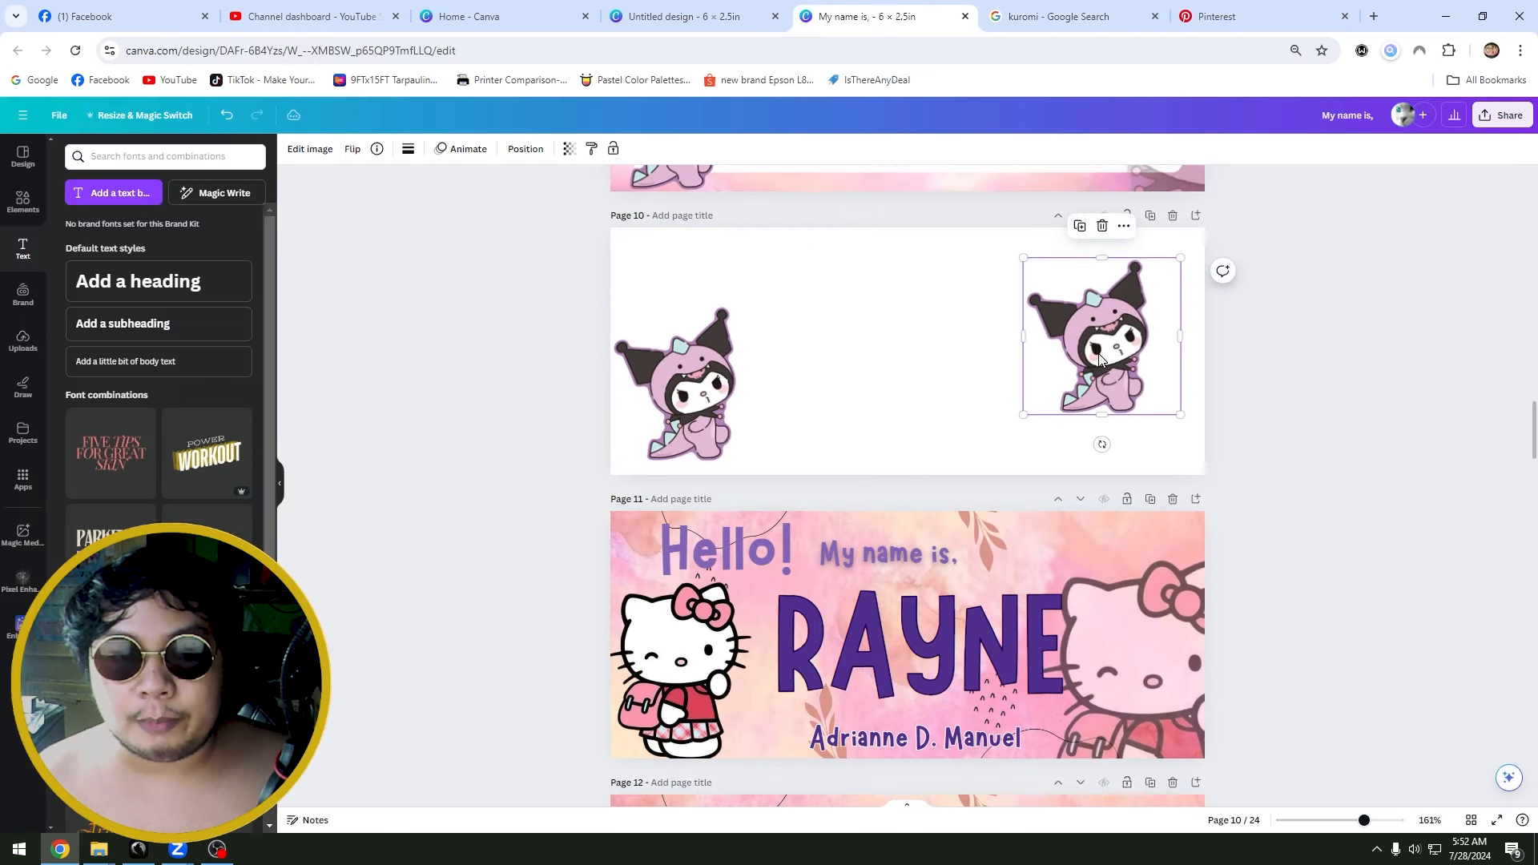
left_click(353, 149)
left_click(401, 182)
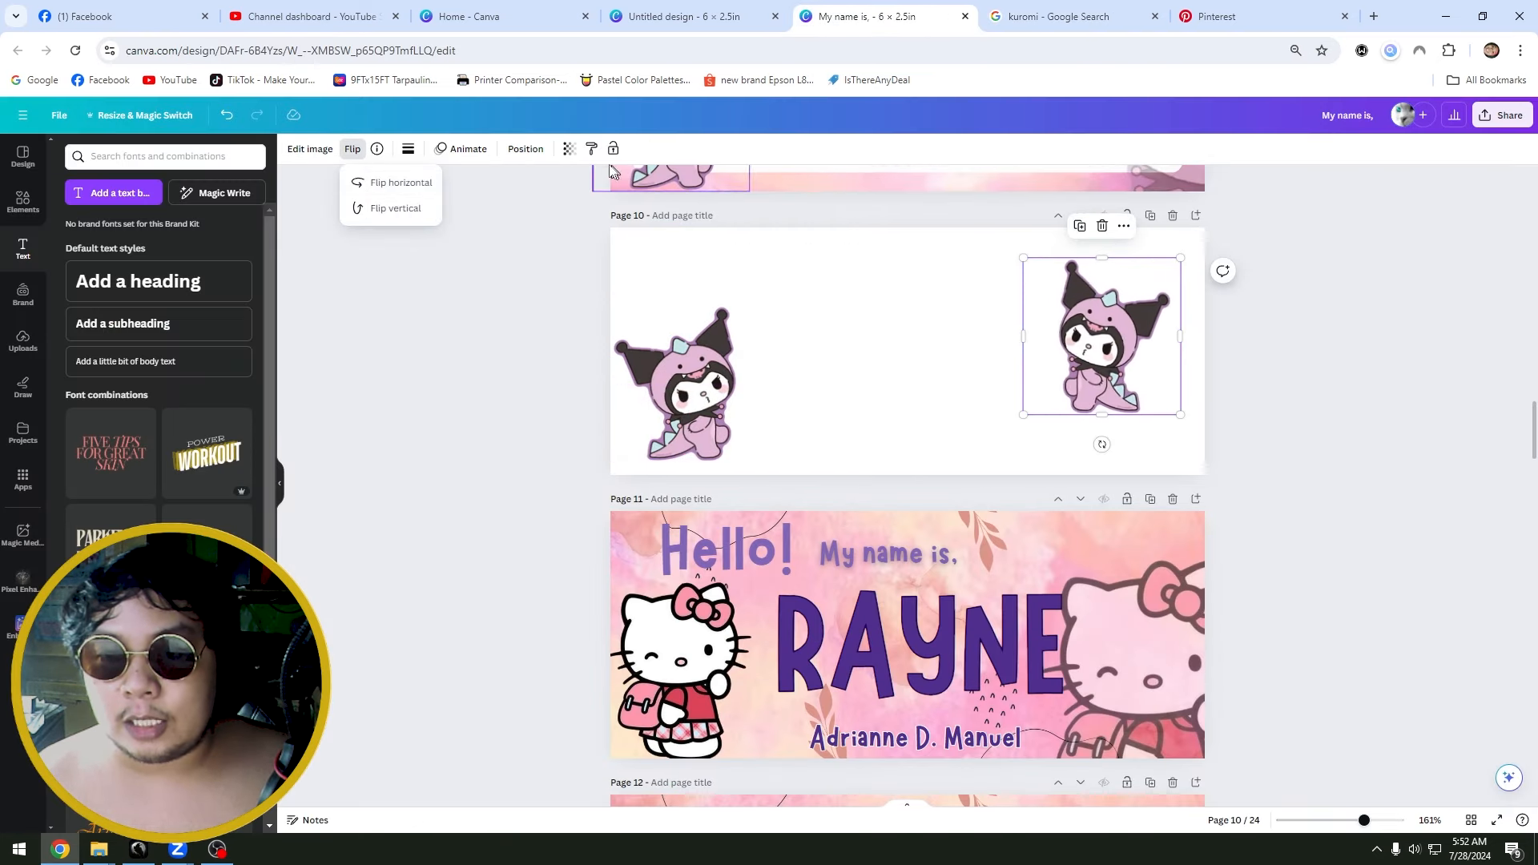
left_click(569, 149)
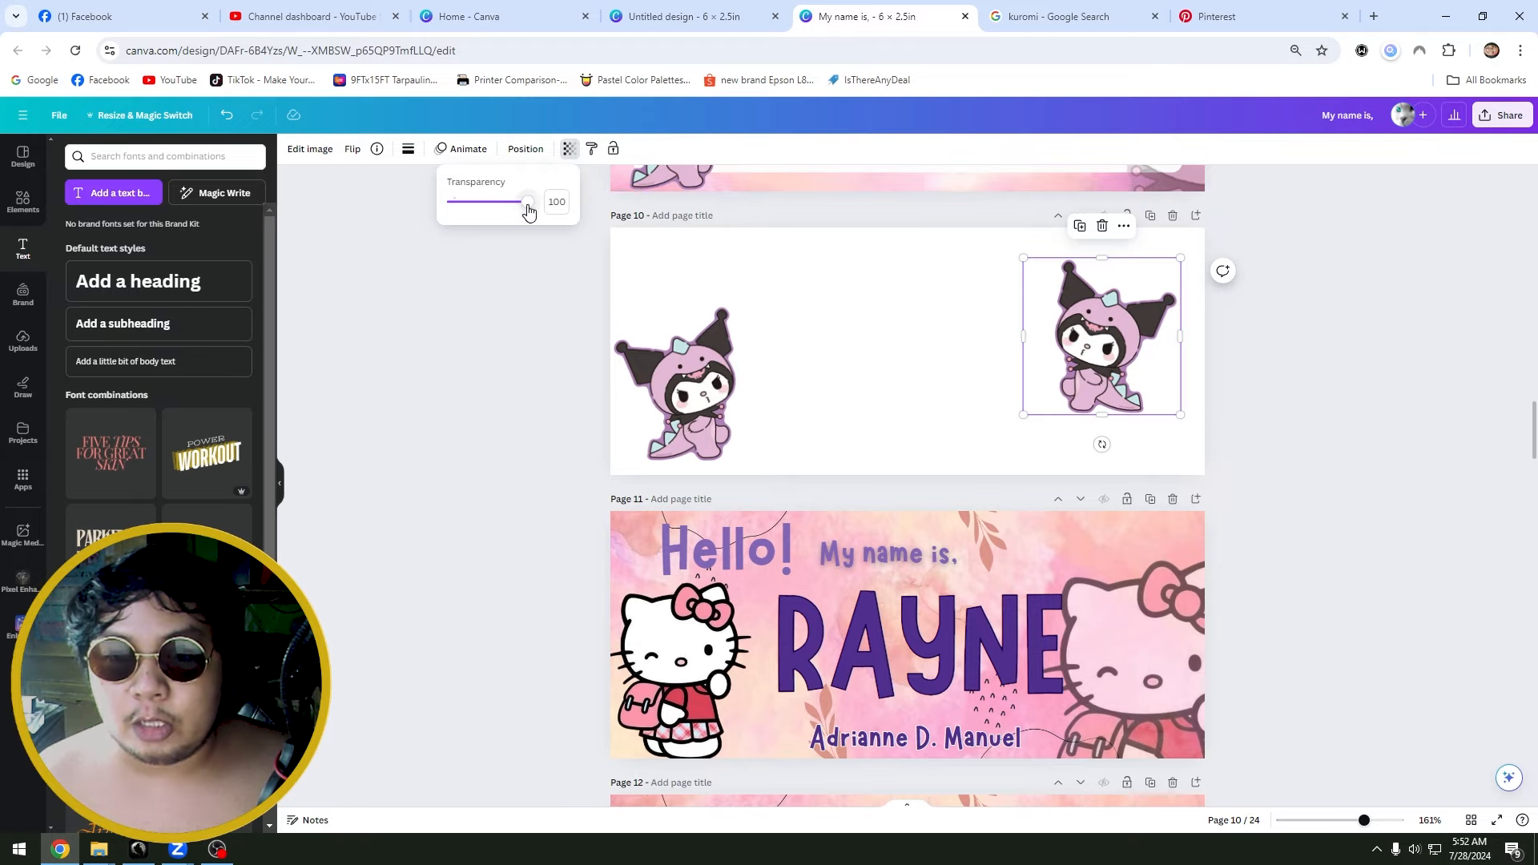
left_click_drag(528, 205, 501, 203)
Enlarge the mirrored Kuromi copy and move it past page 10's right edge
left_click(611, 231)
left_click(1098, 364)
left_click_drag(1182, 415, 1396, 629)
left_click_drag(1183, 463, 1126, 395)
scroll(1258, 488, "down", 3)
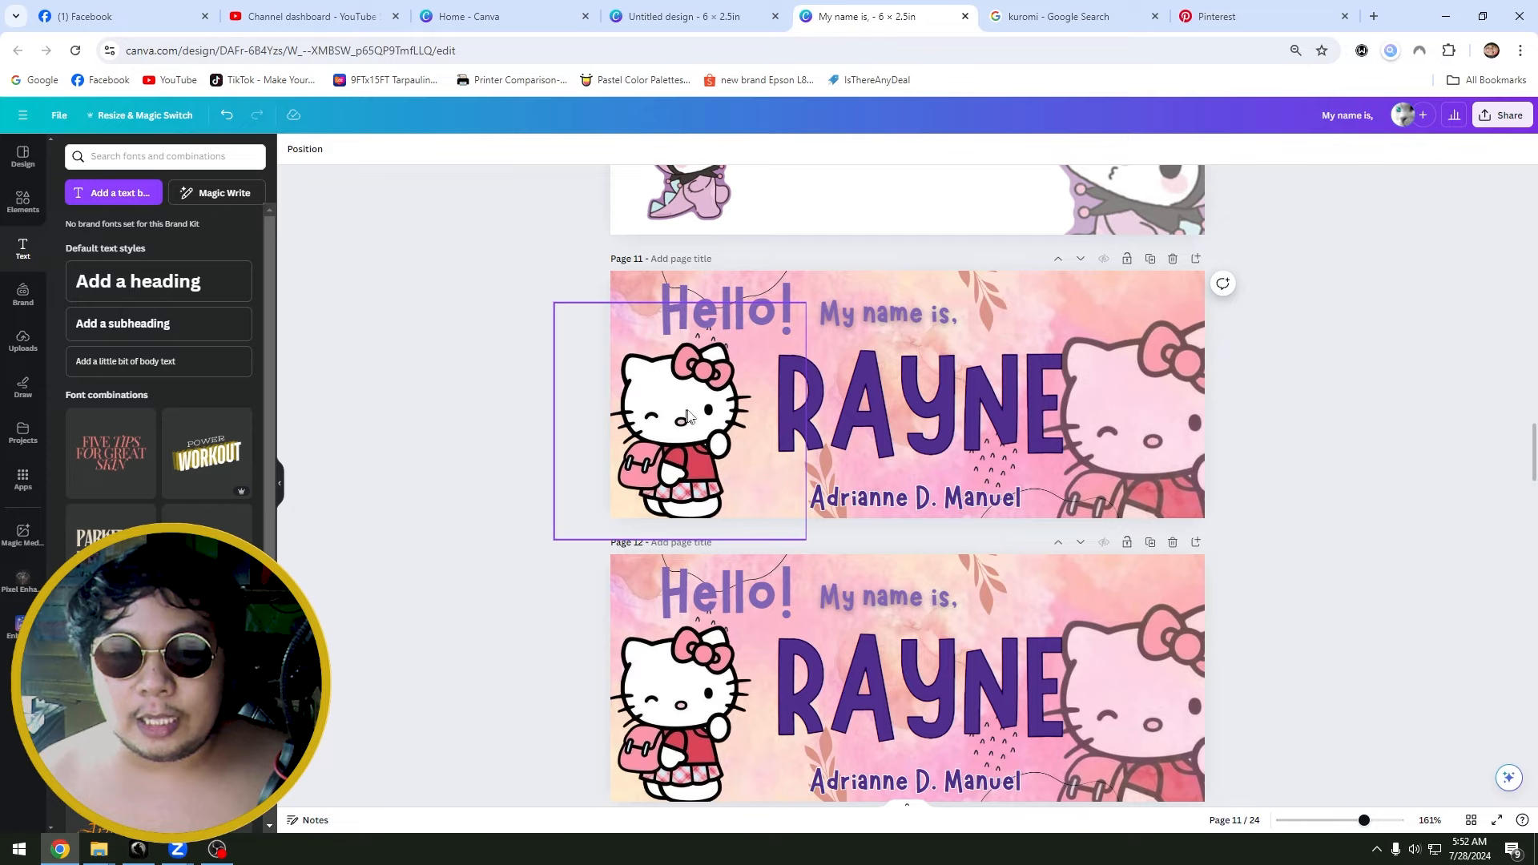
scroll(1059, 483, "down", 4)
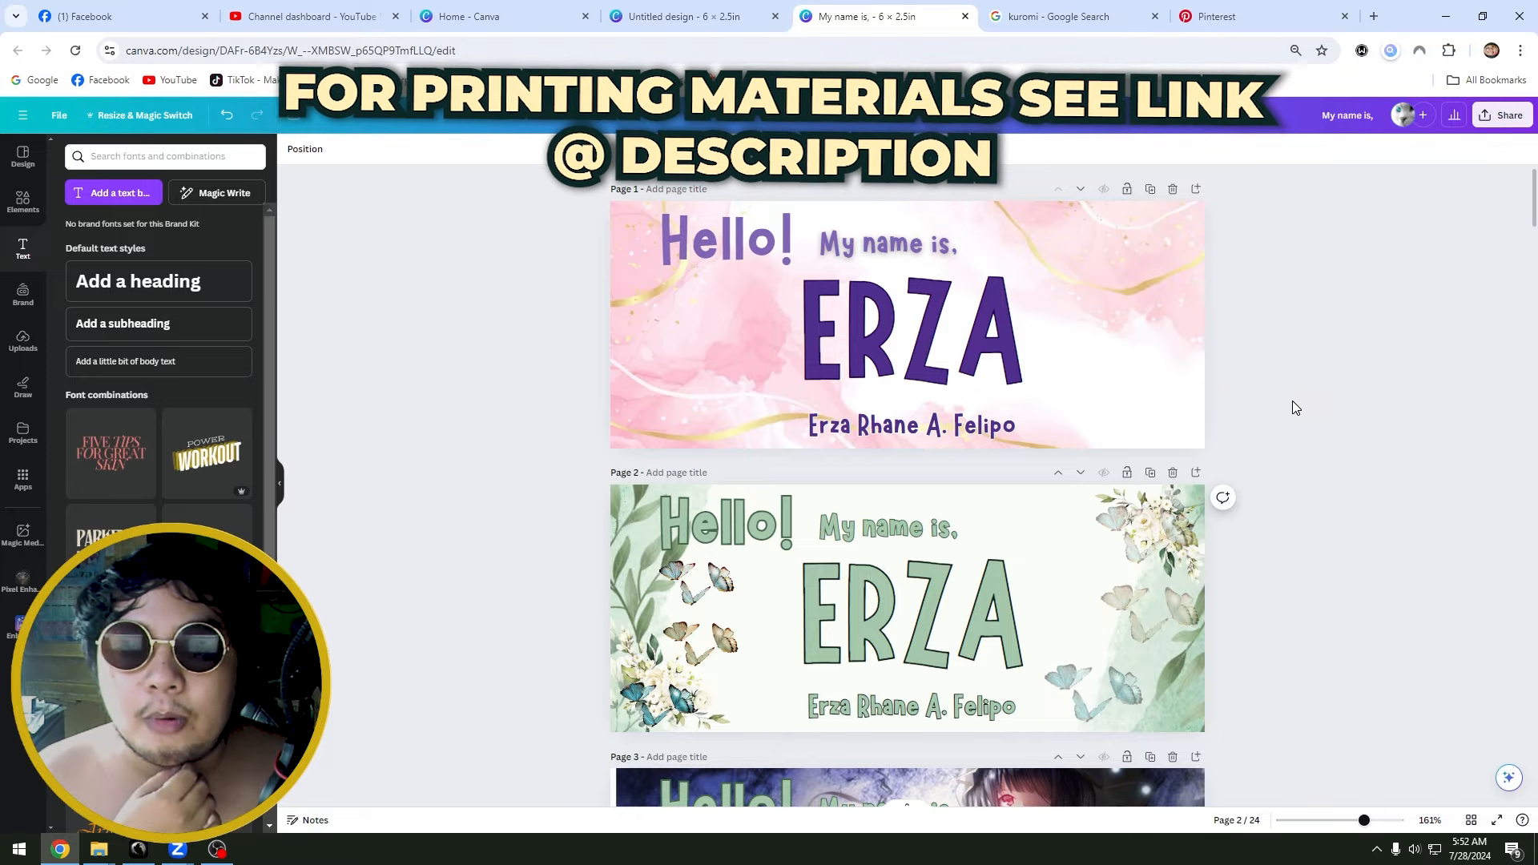
scroll(1297, 391, "down", 15)
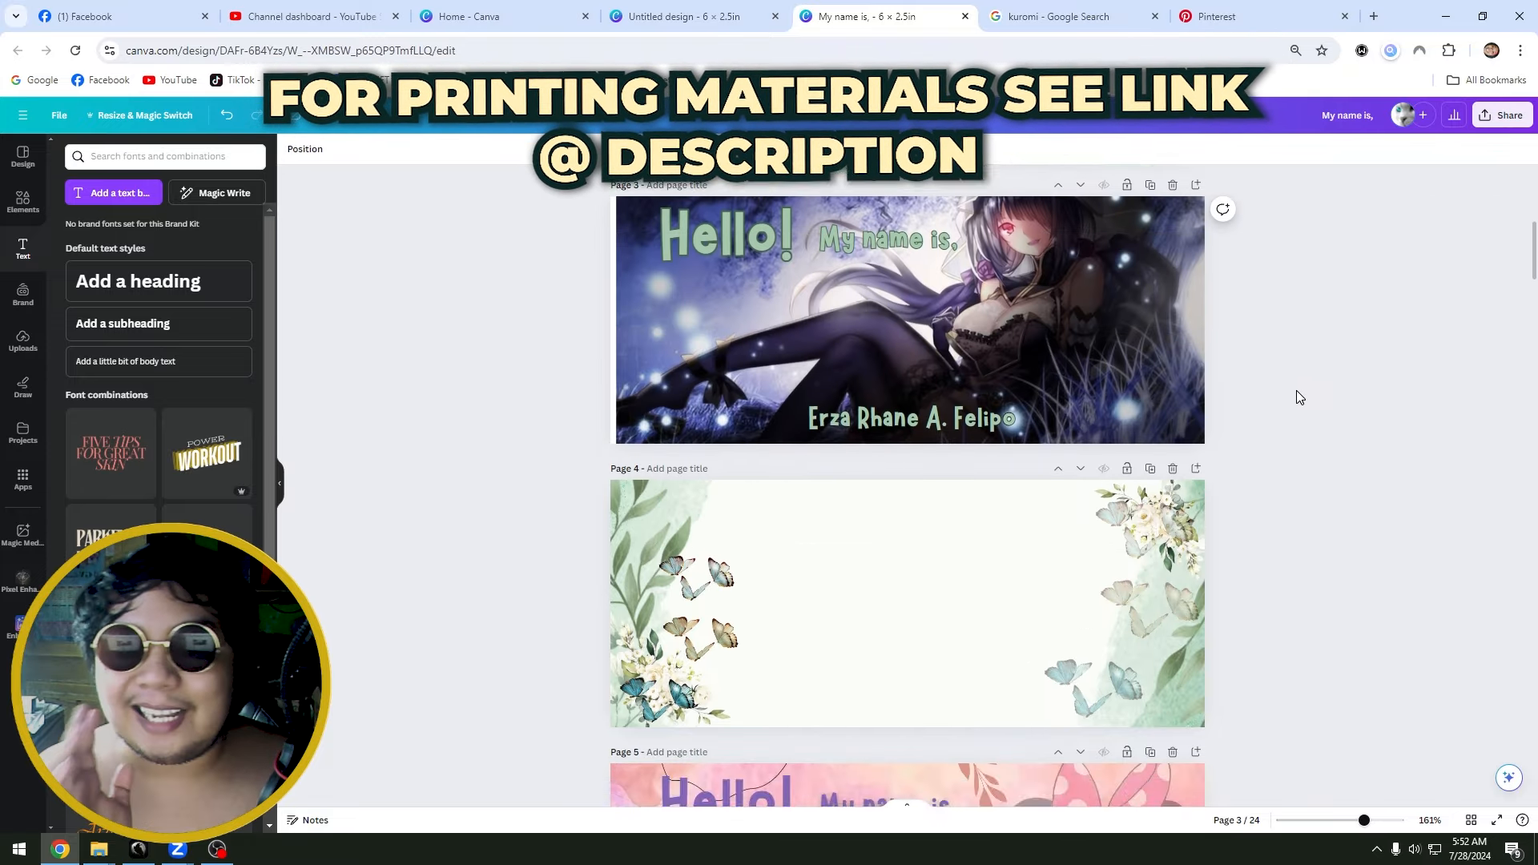
scroll(1276, 410, "up", 10)
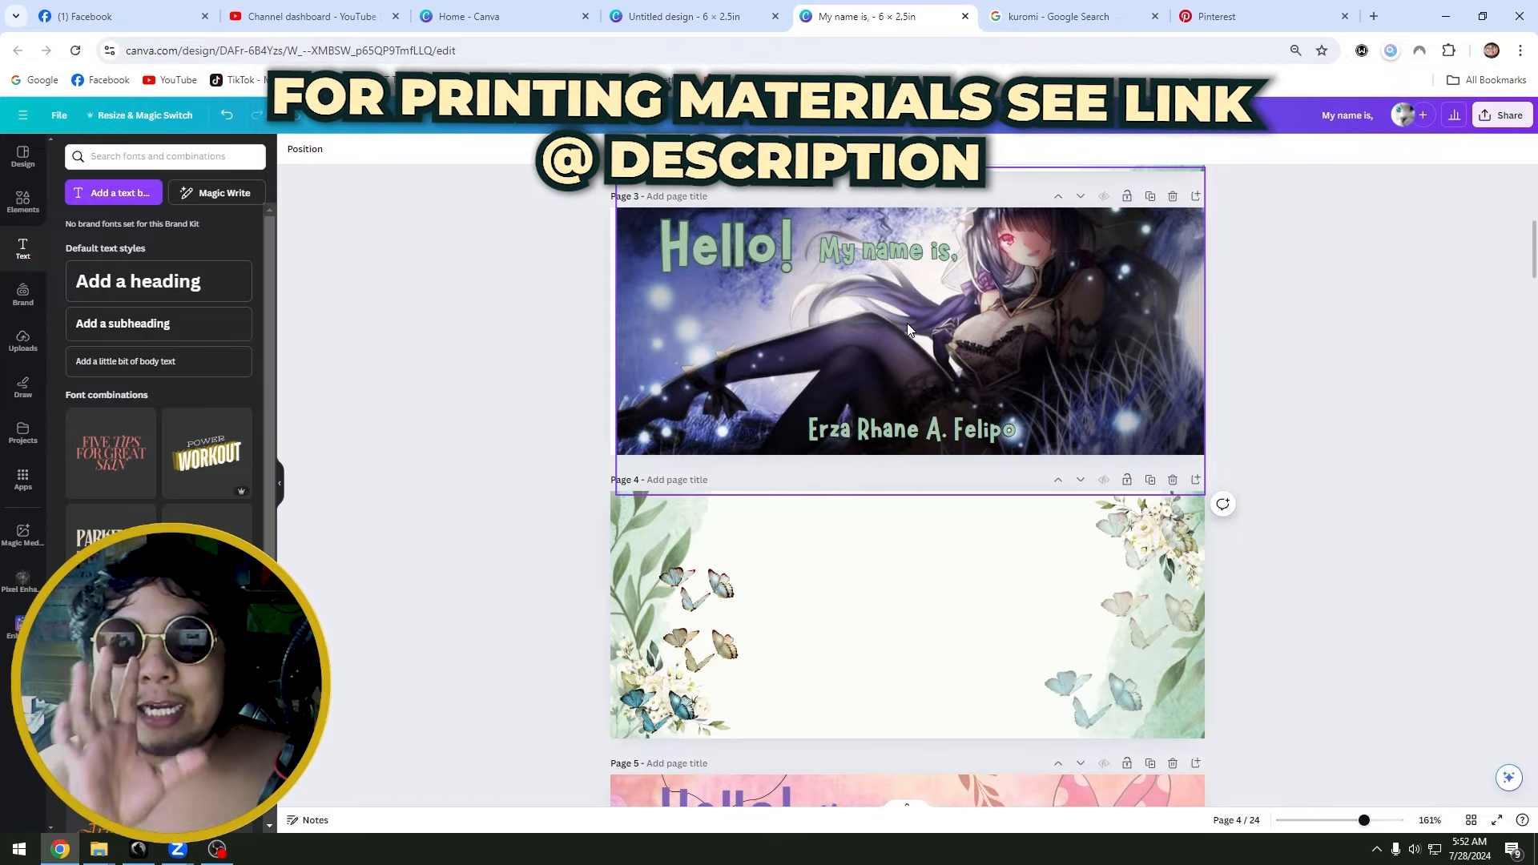
scroll(907, 324, "down", 5)
scroll(1069, 408, "down", 9)
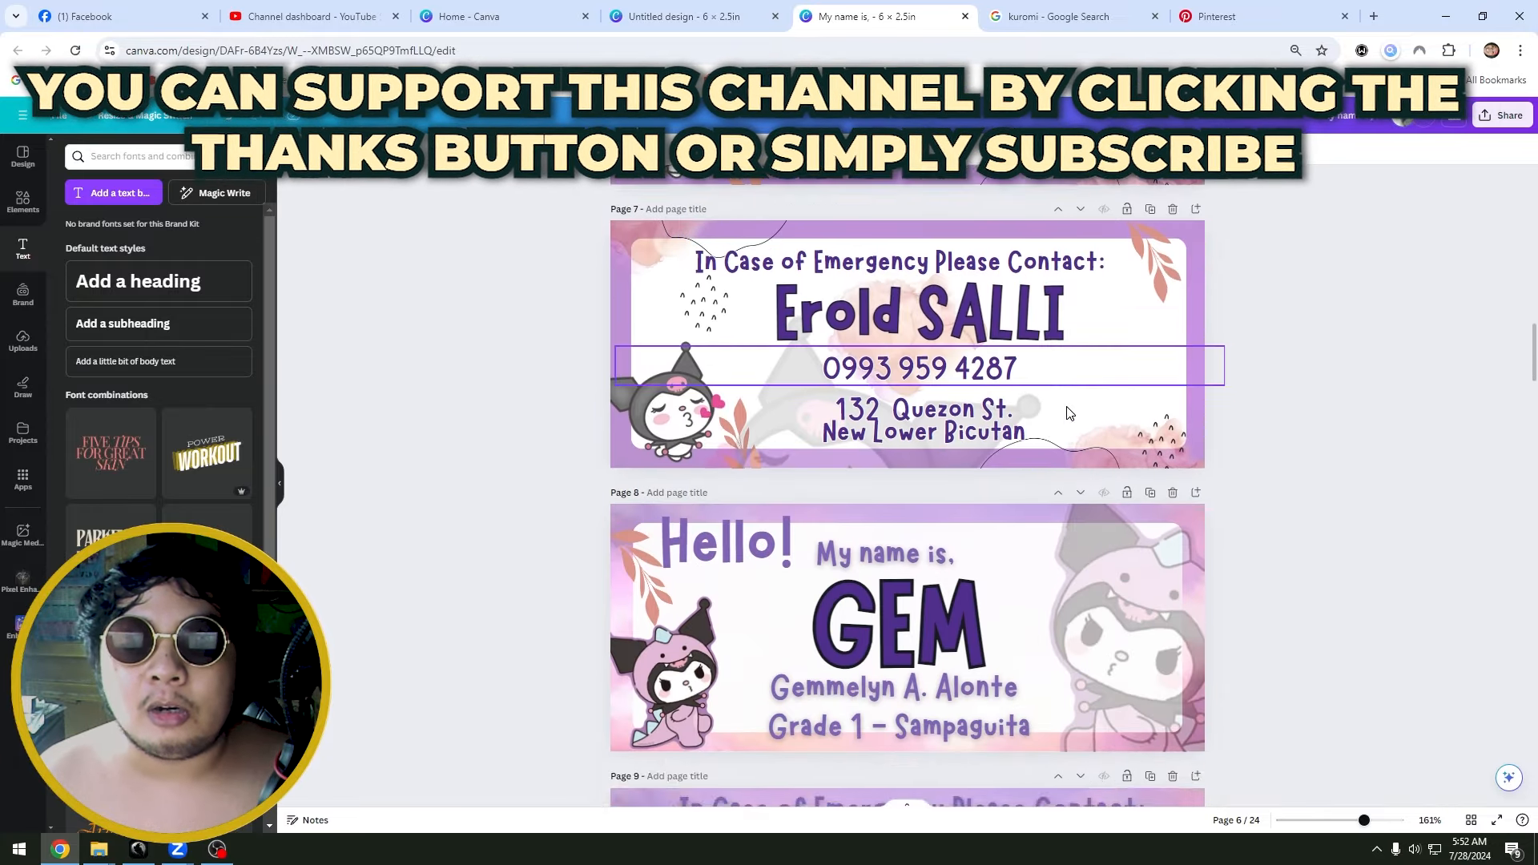
scroll(838, 311, "up", 4)
scroll(1082, 566, "down", 1)
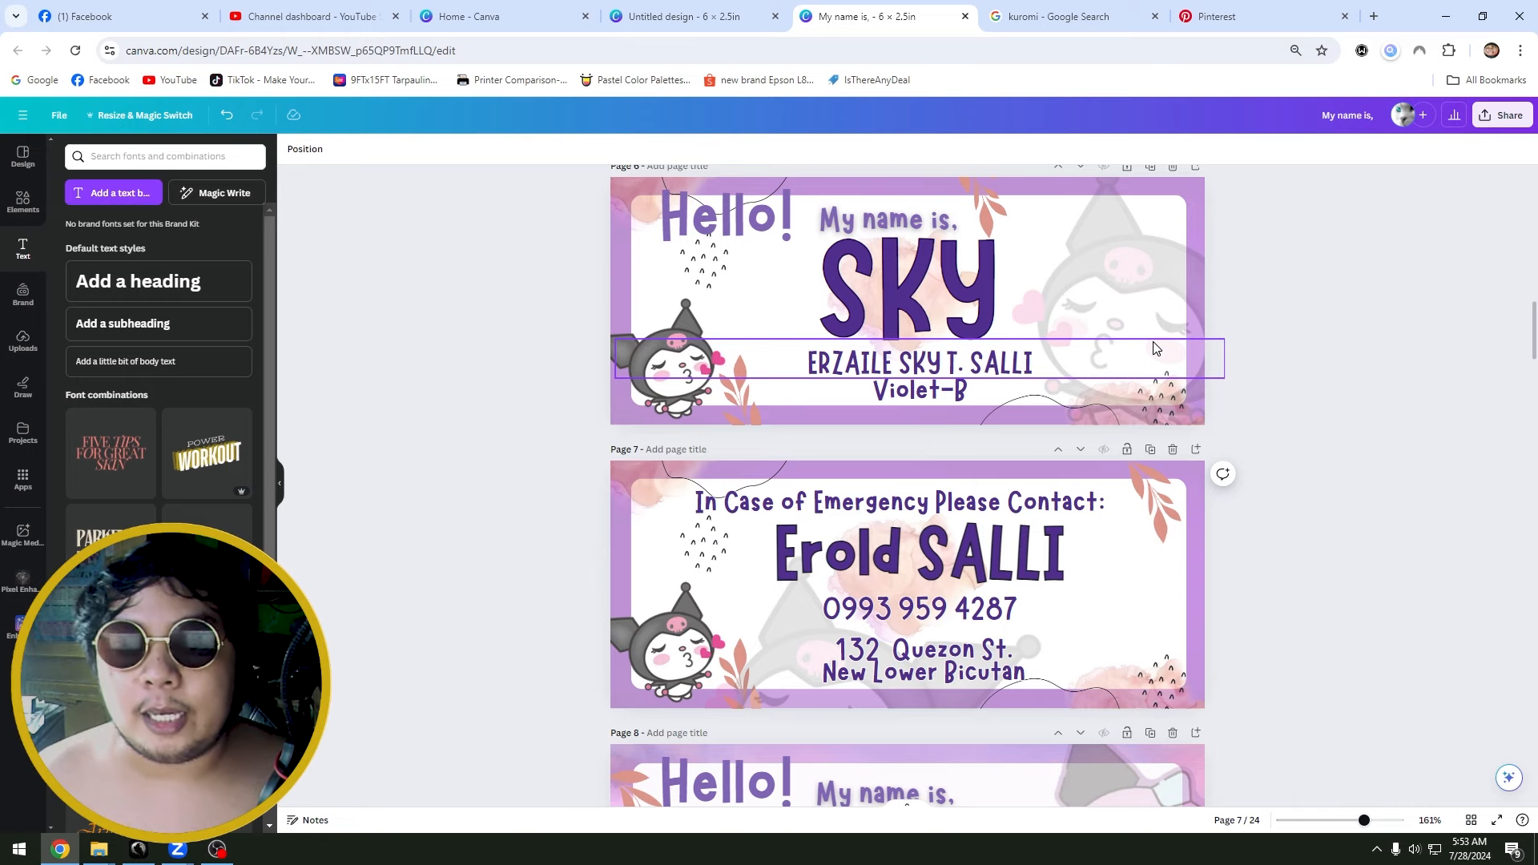
scroll(1154, 345, "down", 3)
scroll(1079, 413, "down", 1)
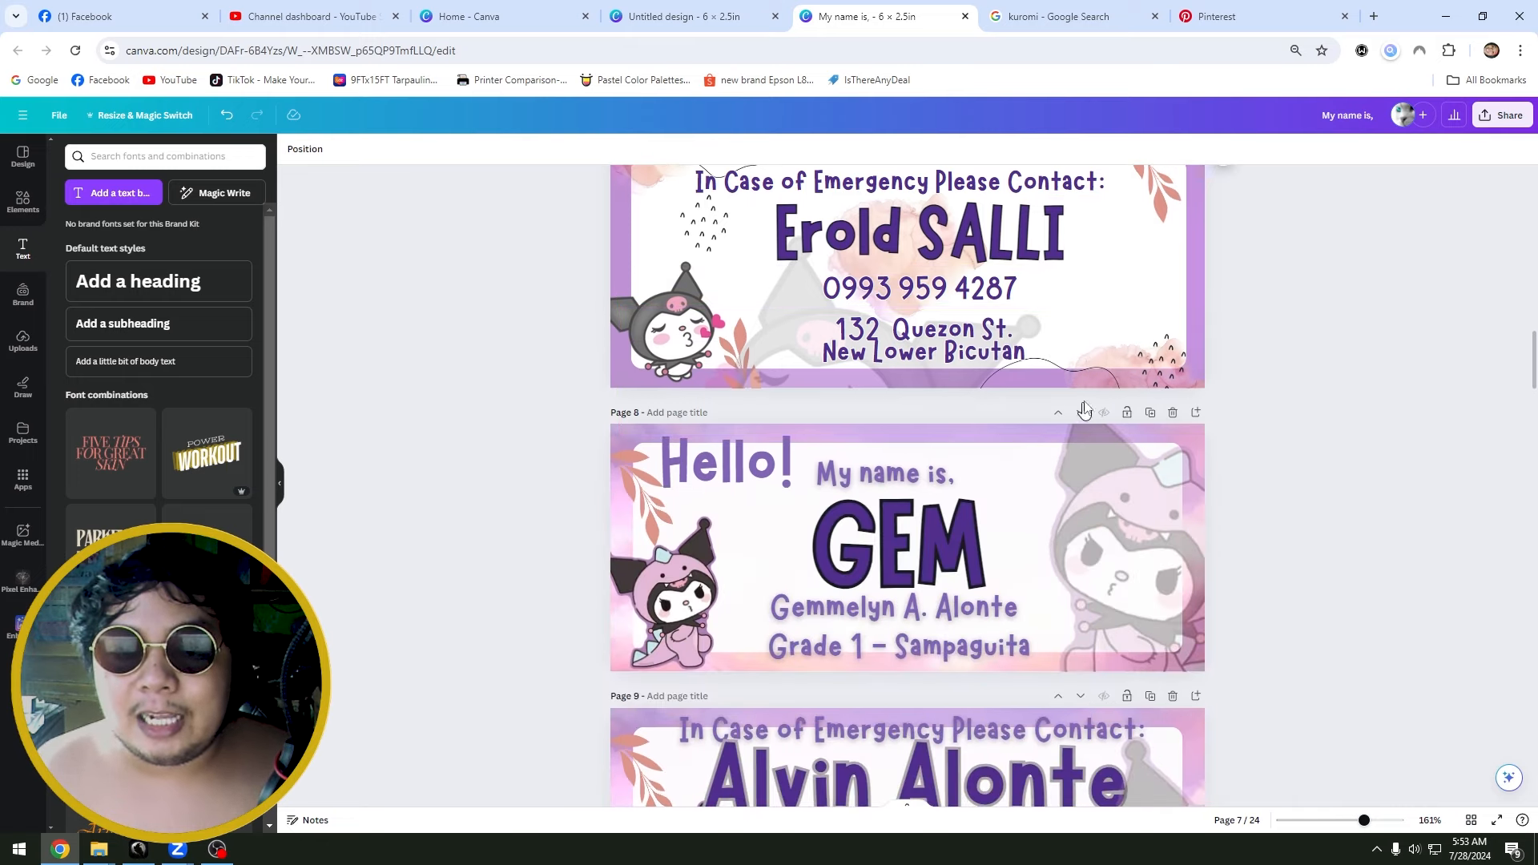
scroll(1111, 364, "up", 1)
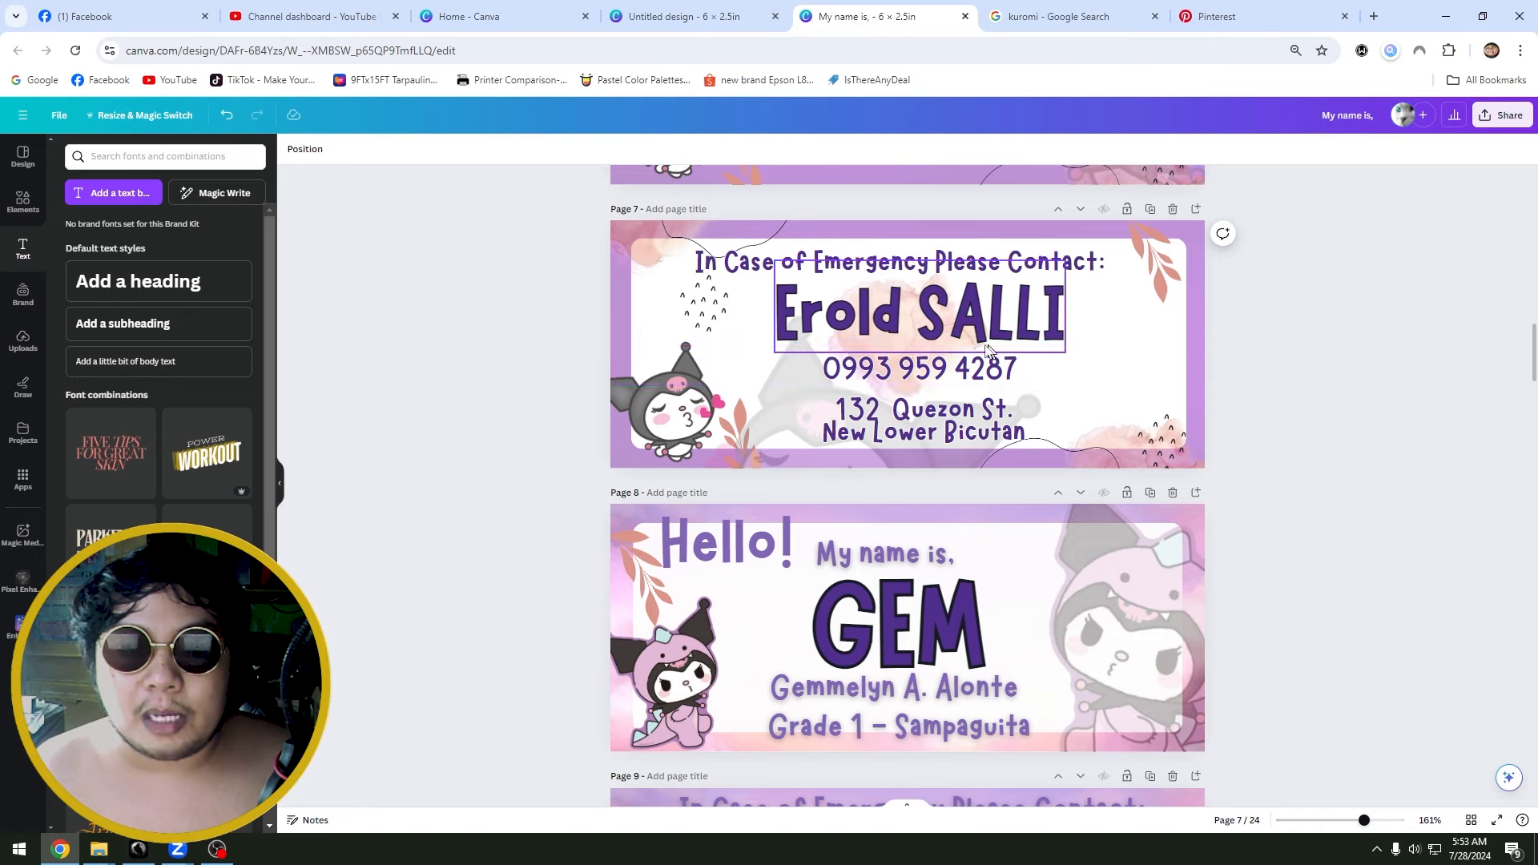
scroll(997, 350, "down", 1)
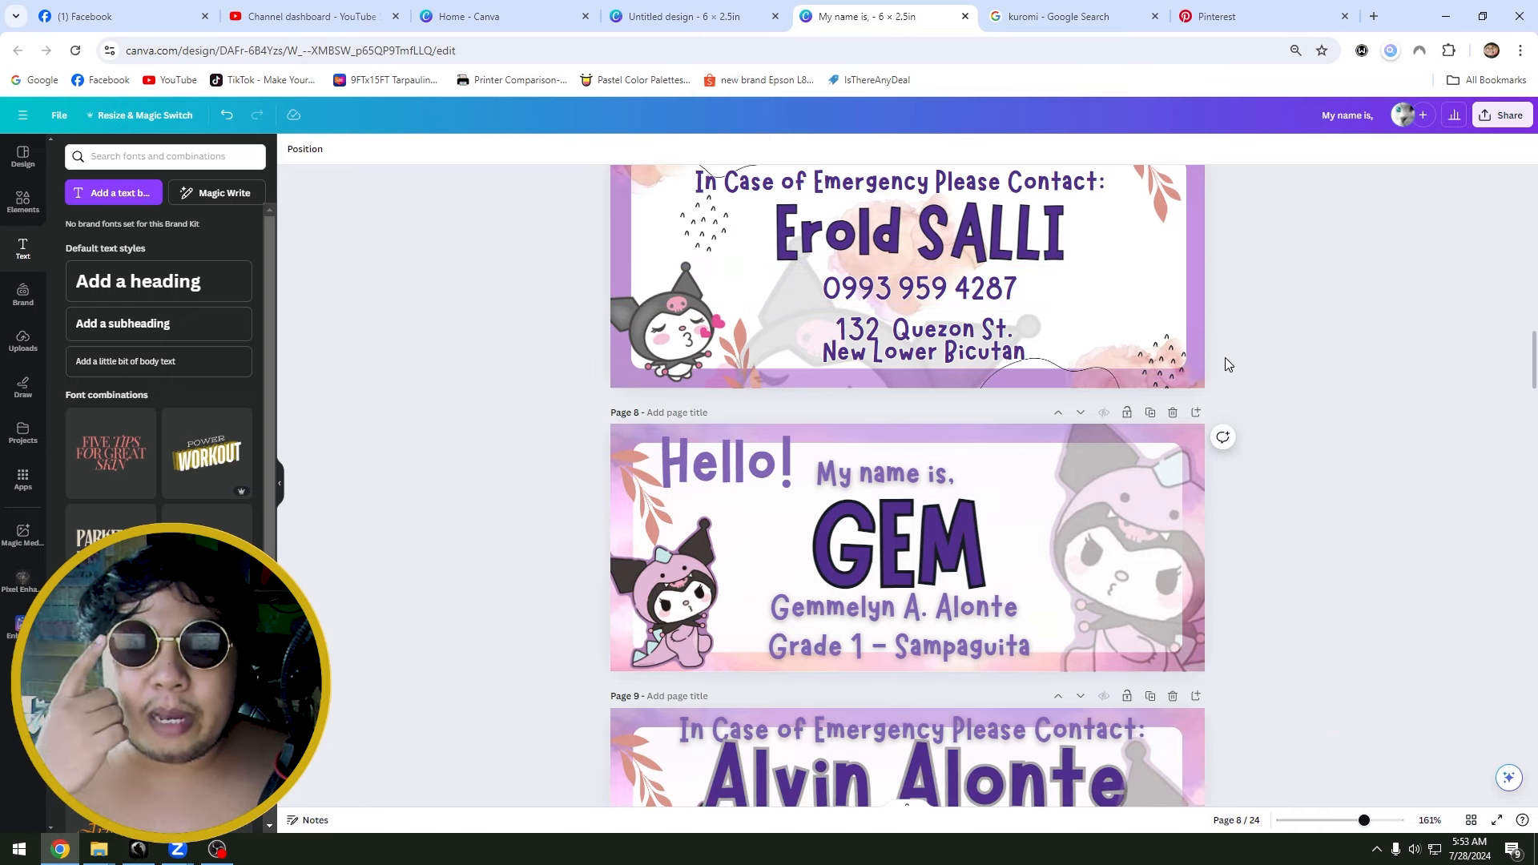
scroll(1226, 363, "up", 2)
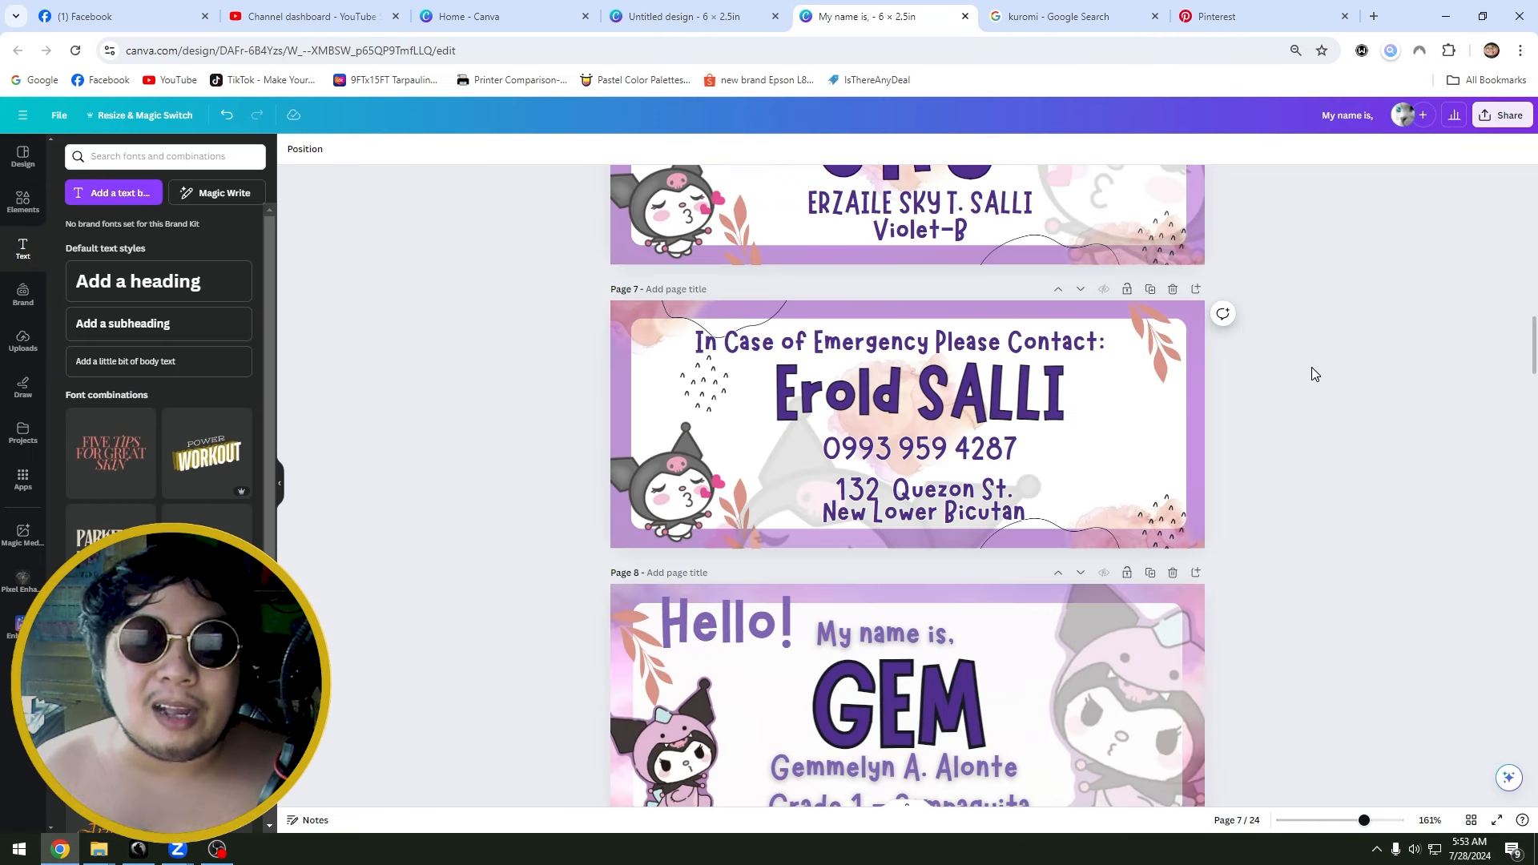
scroll(1311, 367, "up", 2)
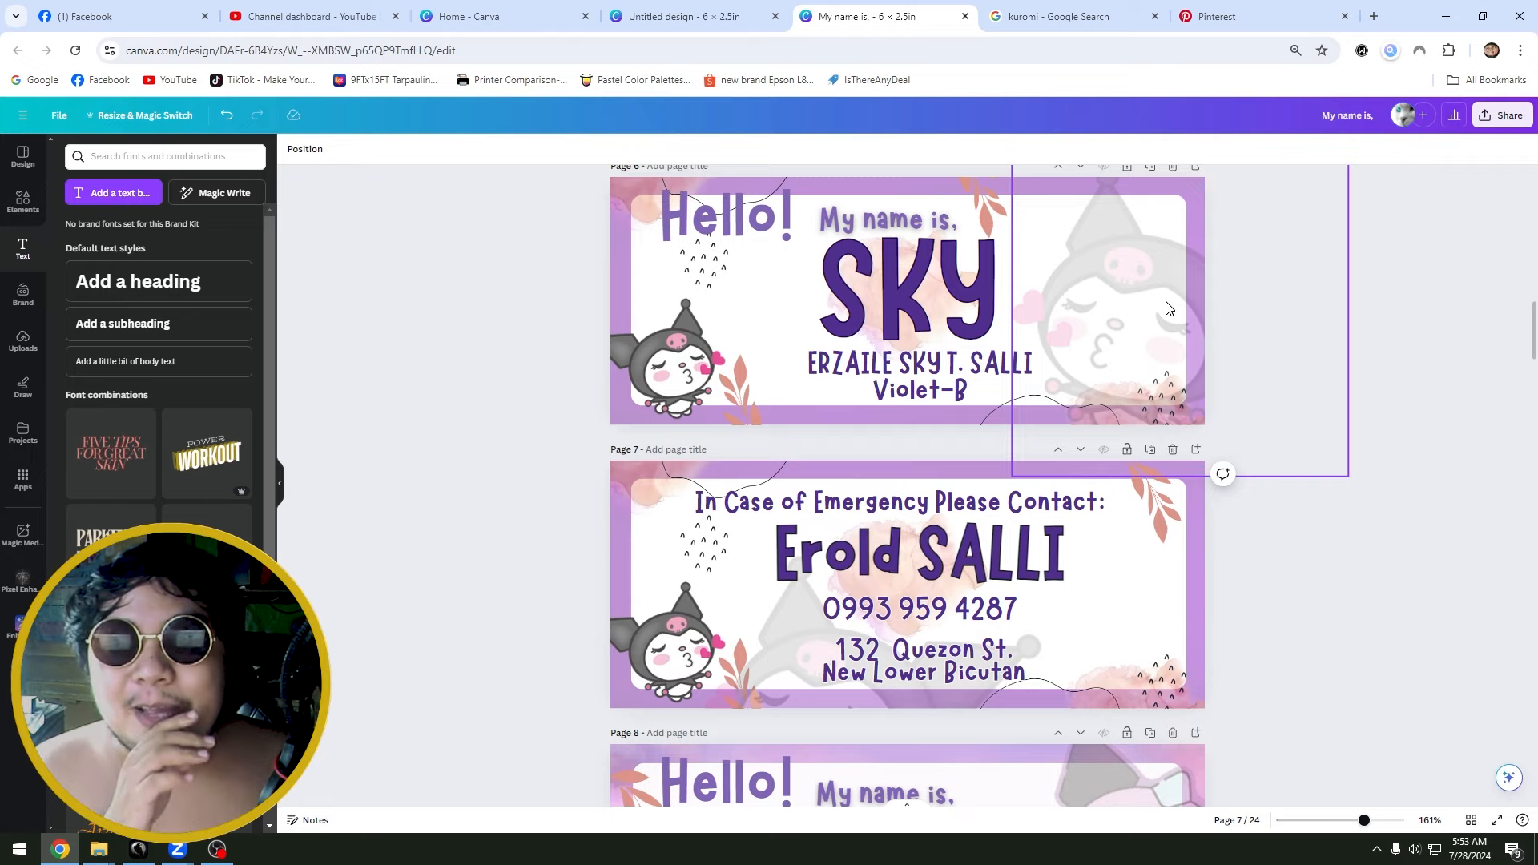
Check the untitled design and Canva home, then return to the name-tag design
left_click(707, 10)
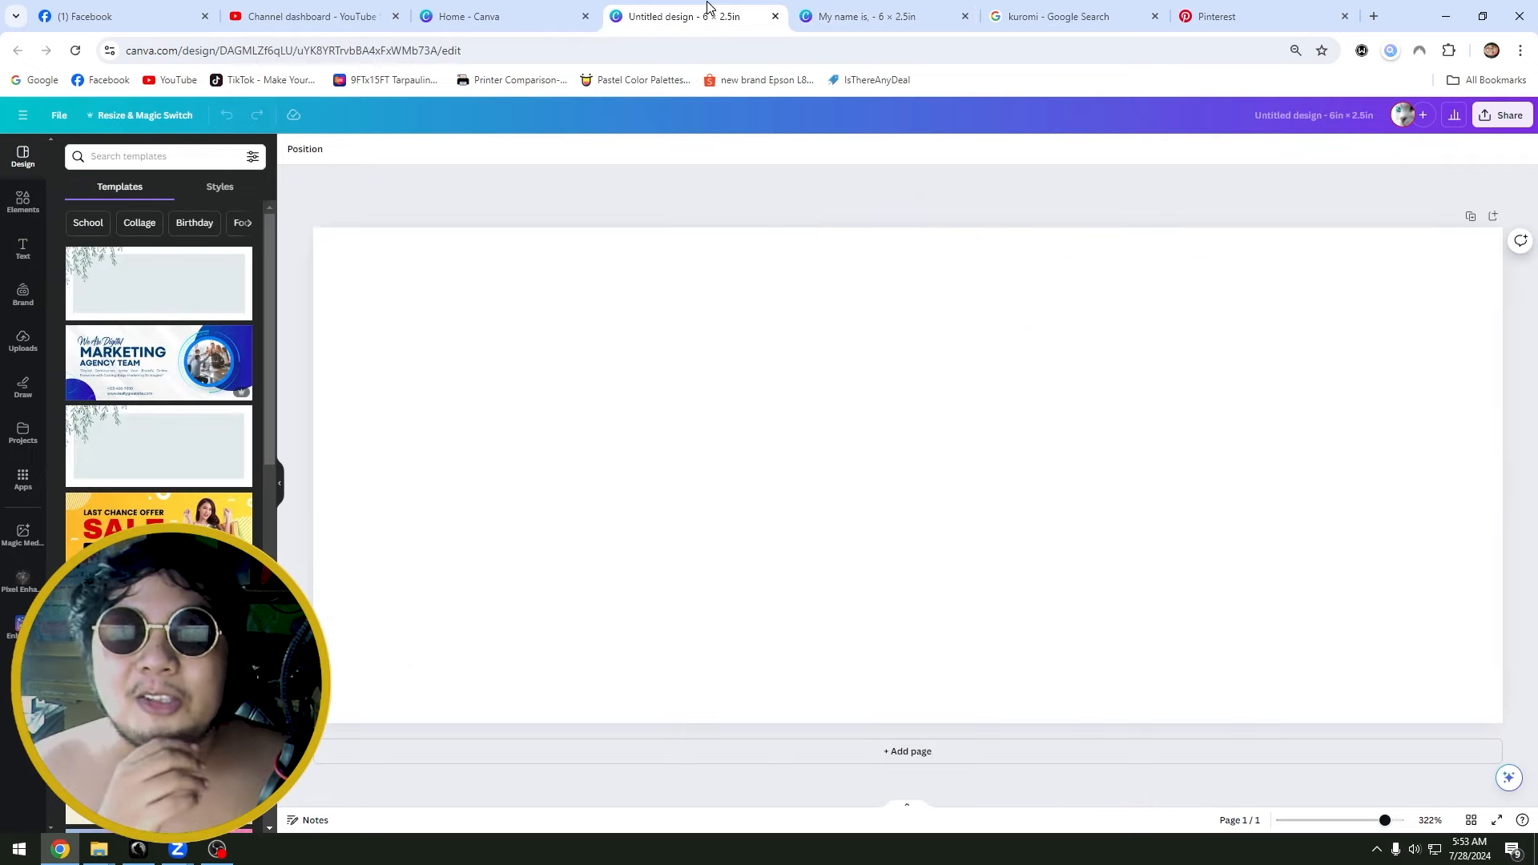
left_click(545, 13)
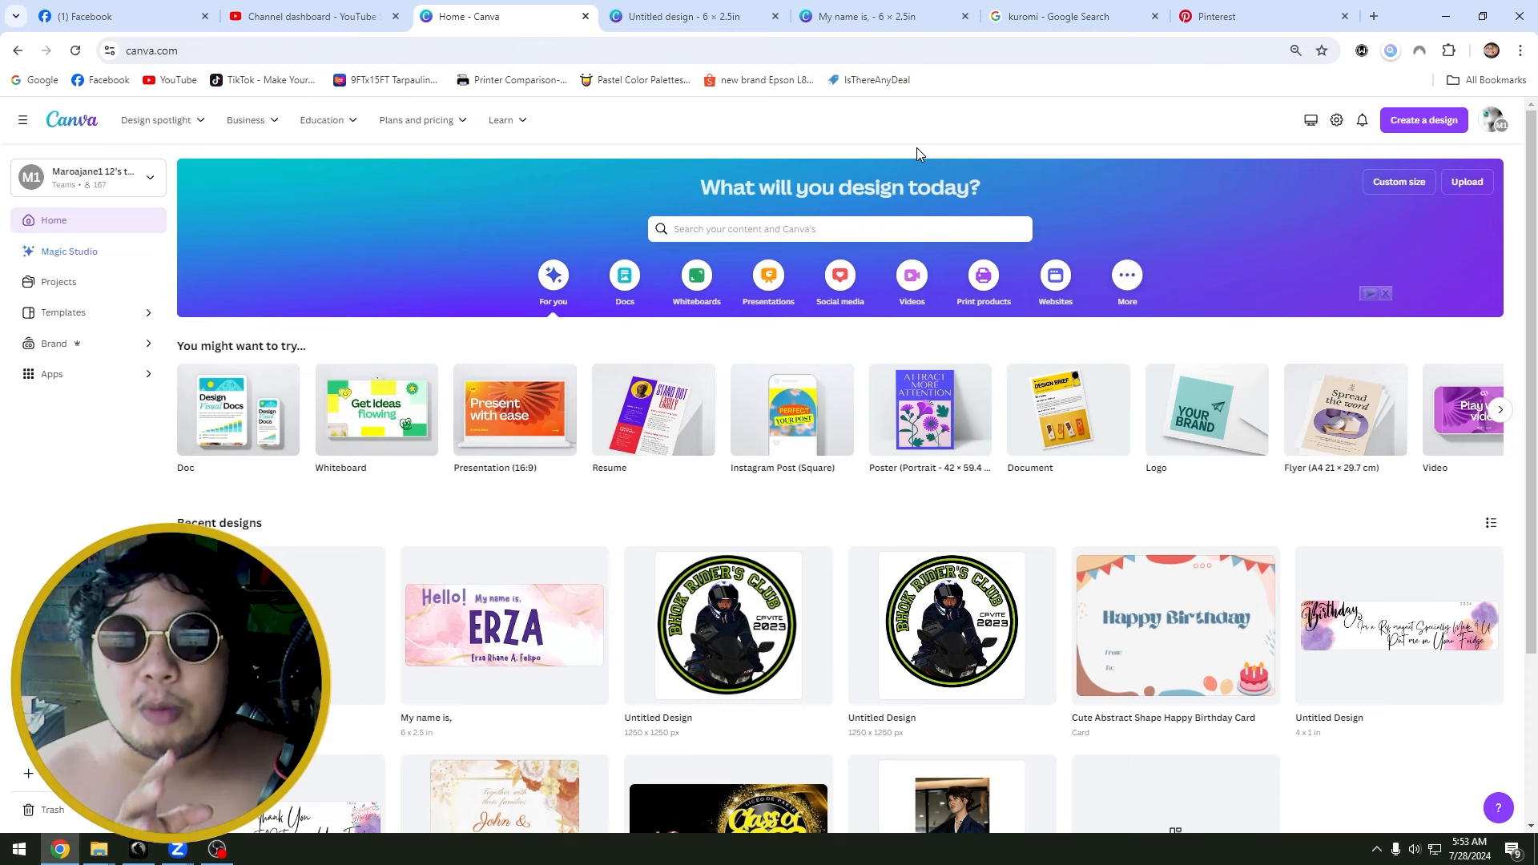
left_click(919, 7)
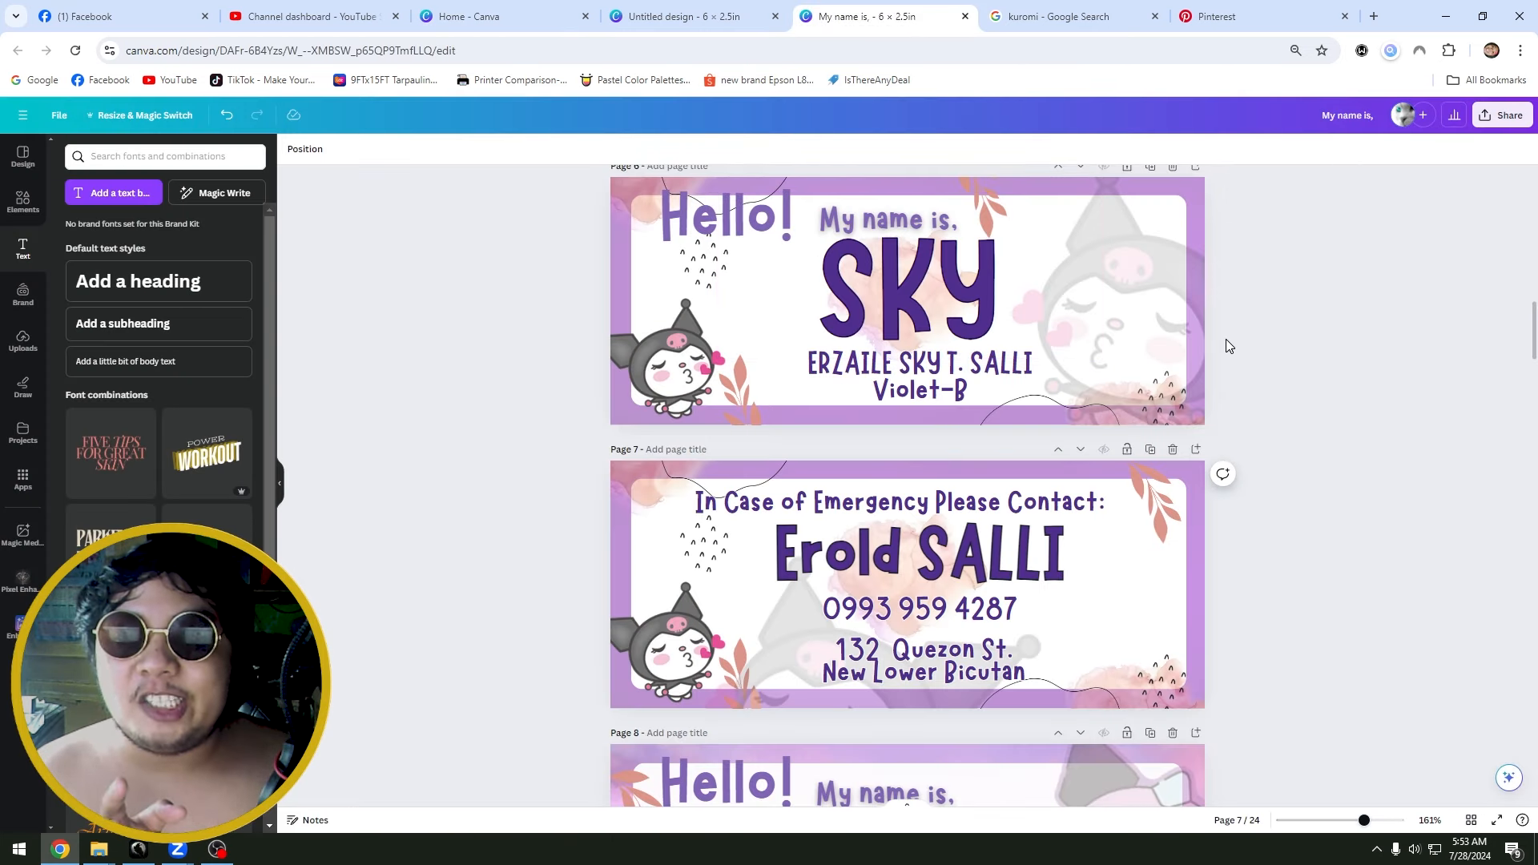
scroll(1226, 343, "down", 1)
scroll(1226, 340, "down", 3)
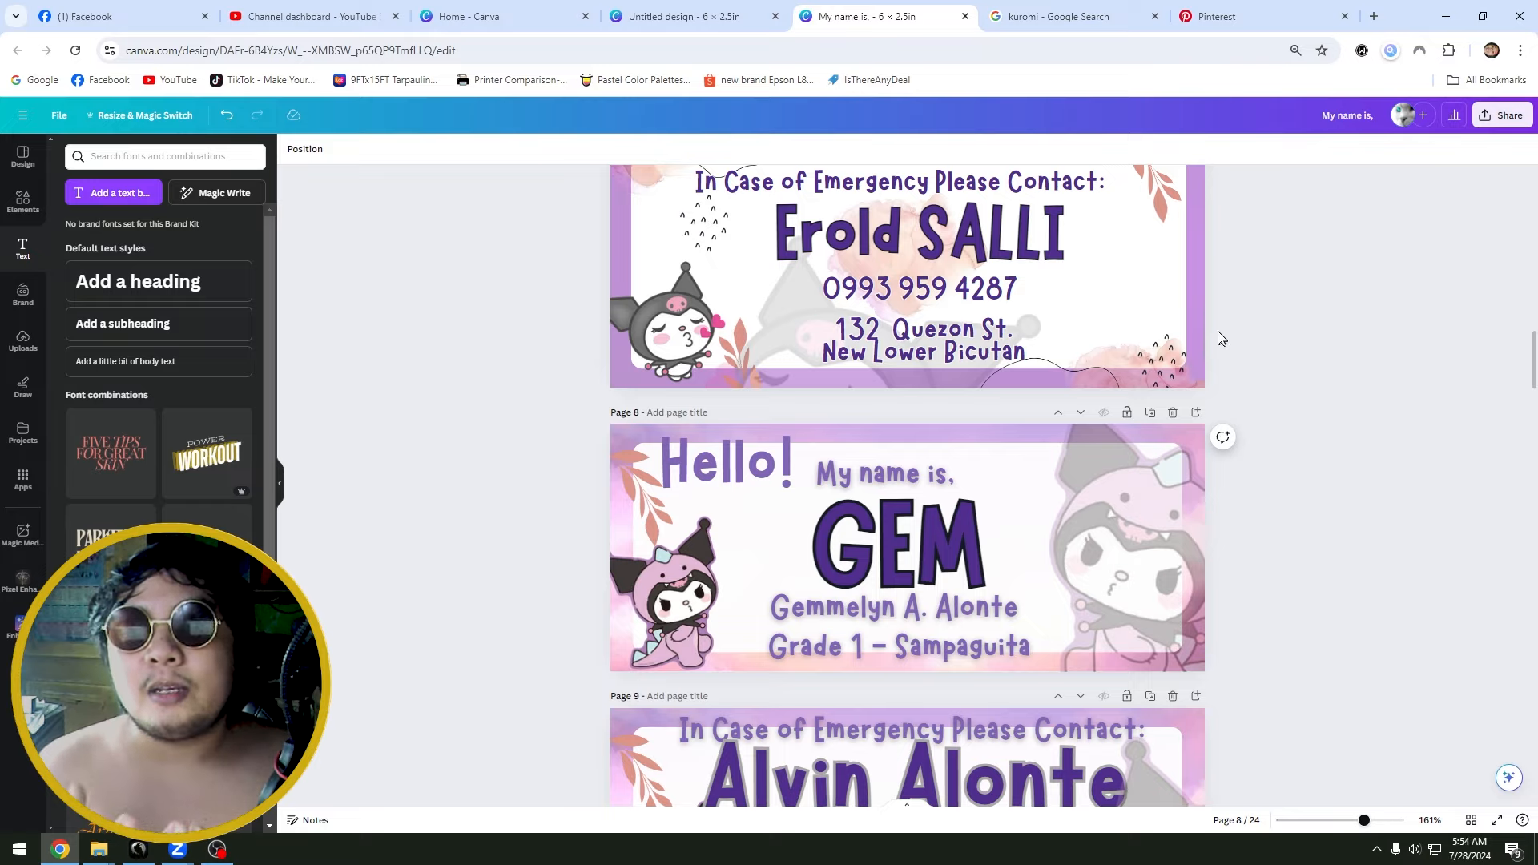
Go to the Canva home page and open then close the Create a design list
left_click(641, 14)
left_click(517, 14)
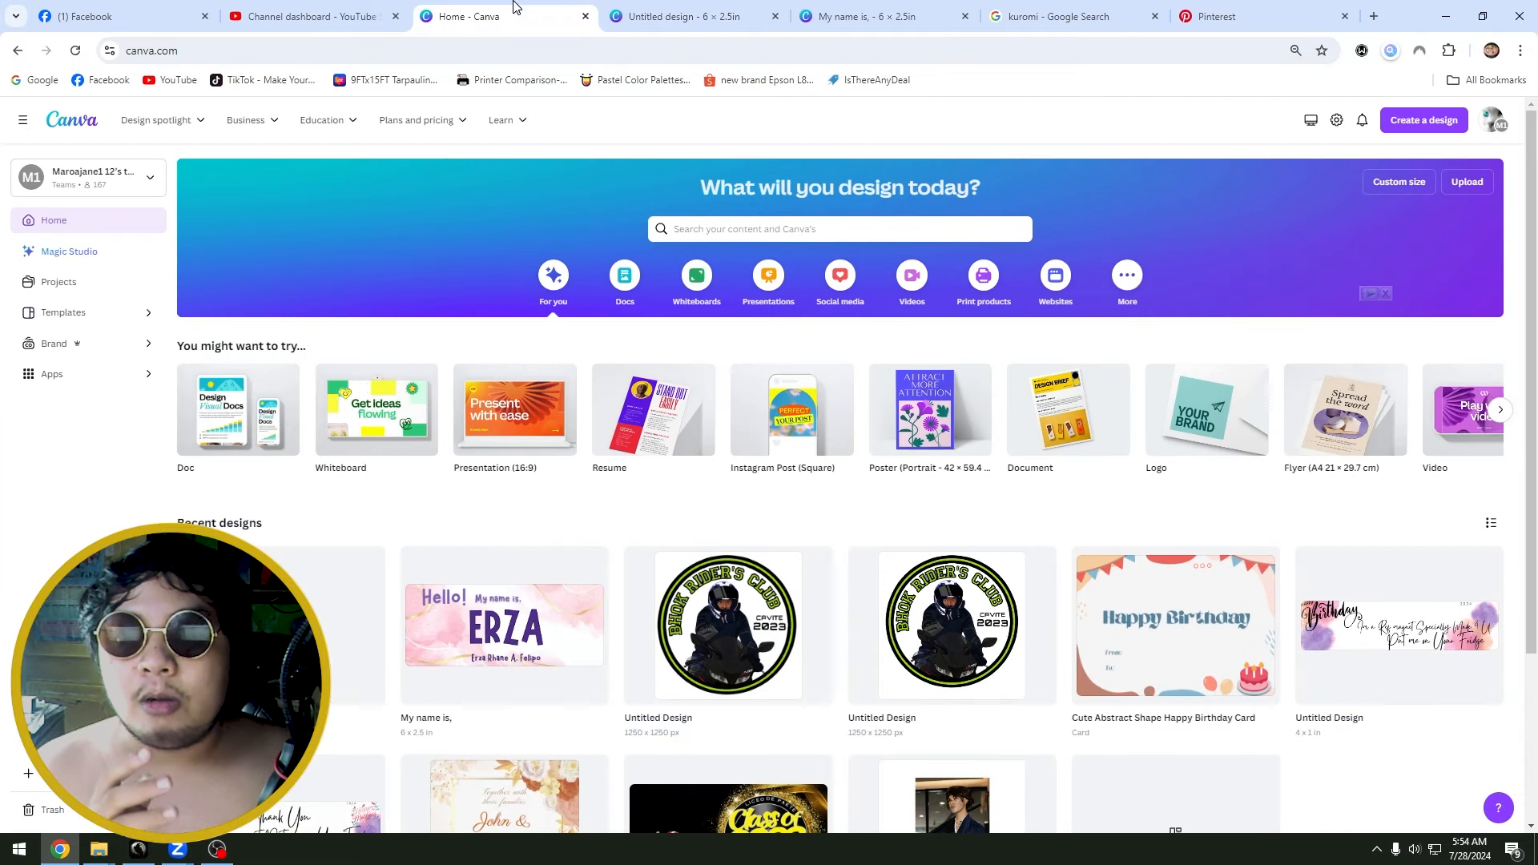
left_click(1425, 120)
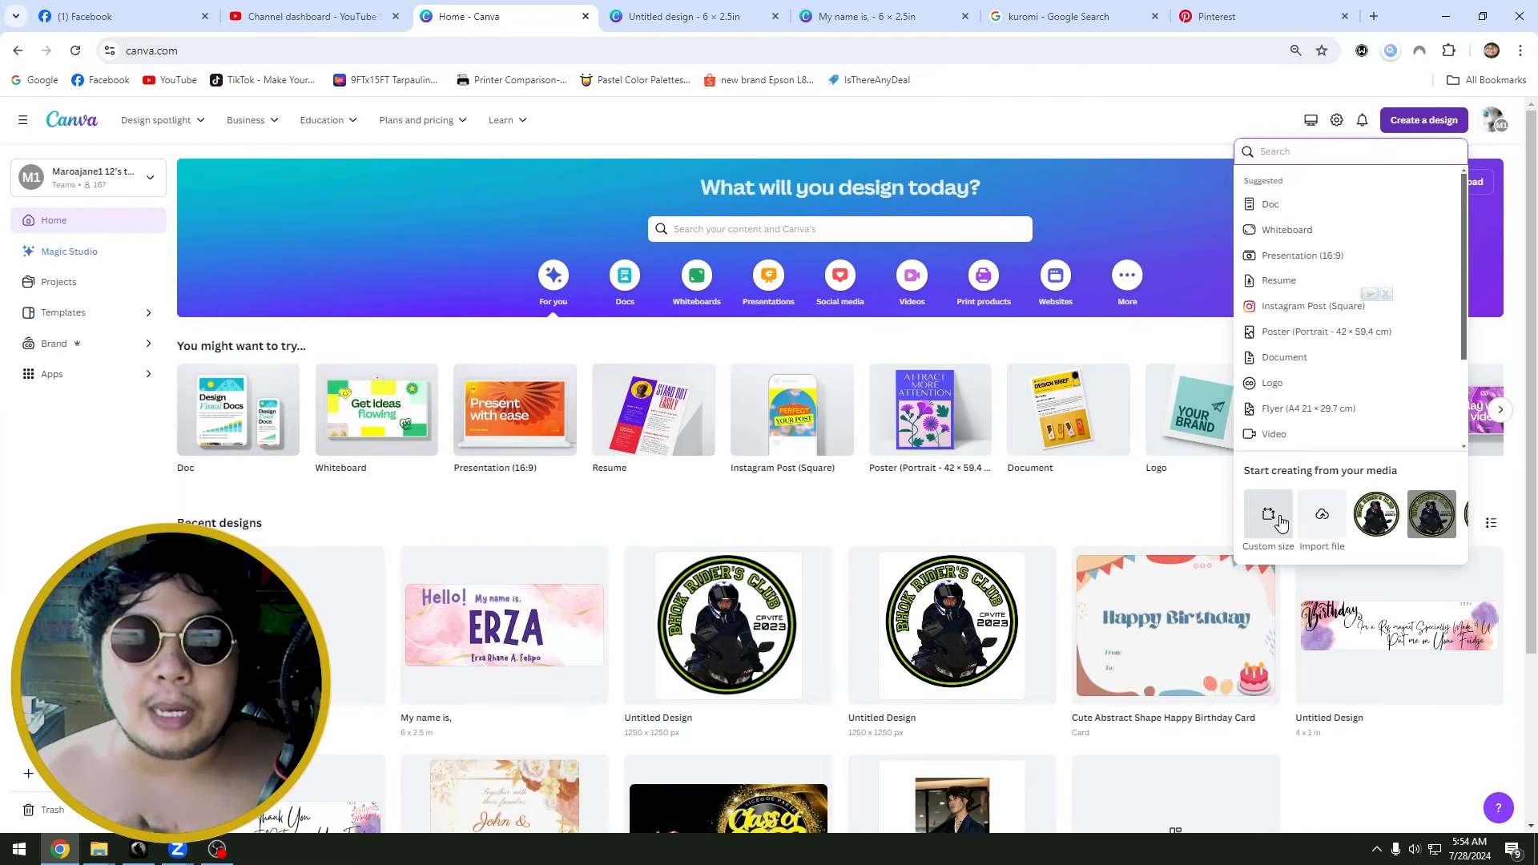
left_click(1036, 124)
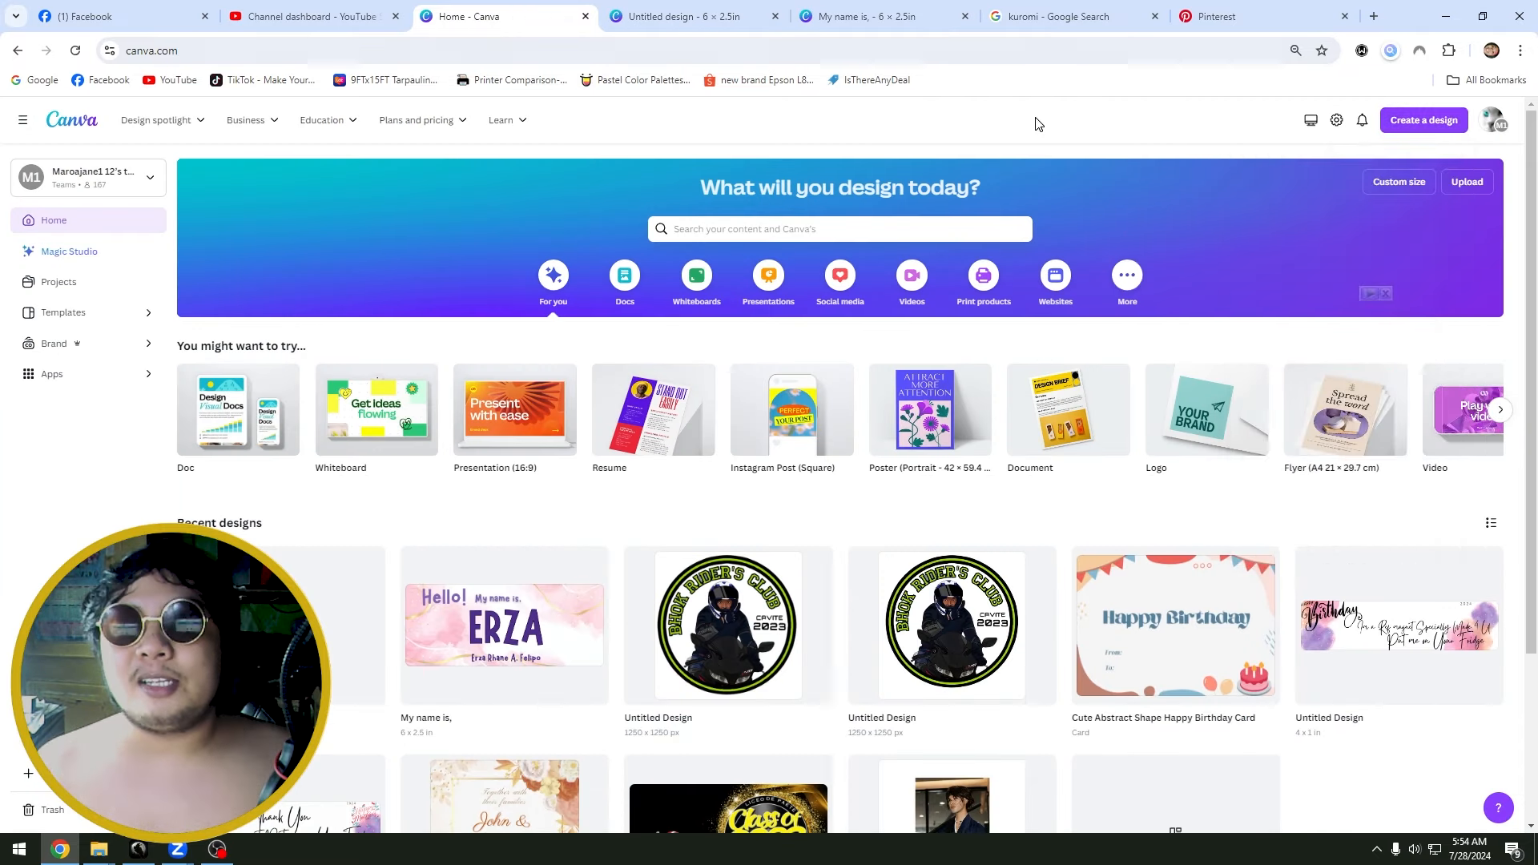